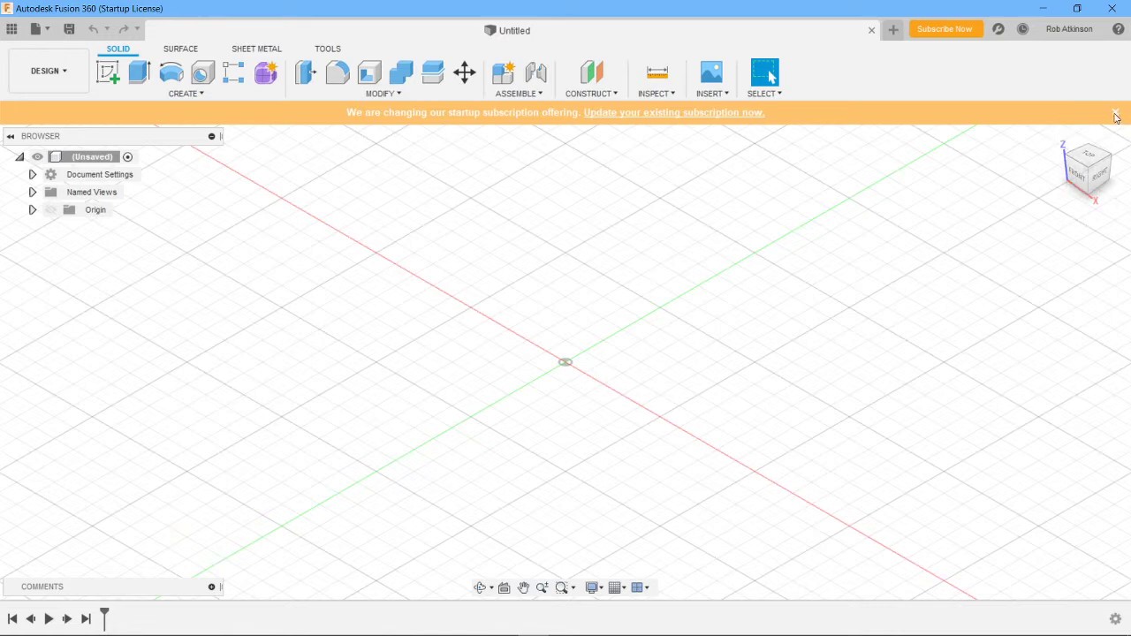
Dismiss the subscription notice and start a new sketch on the horizontal XY origin plane.
click(1115, 119)
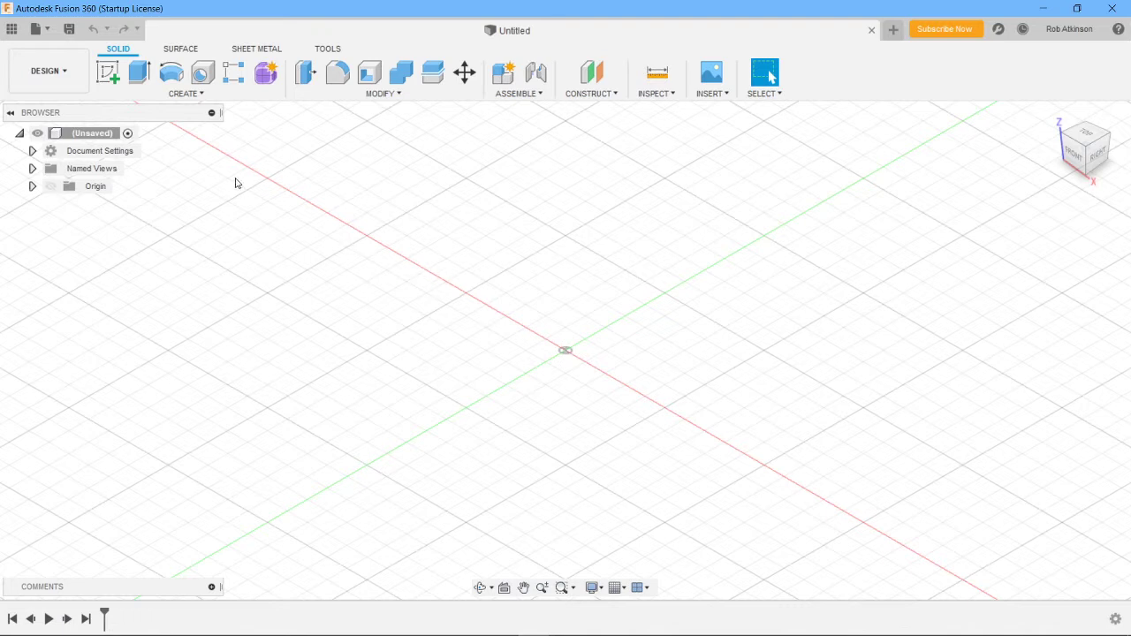
click(200, 94)
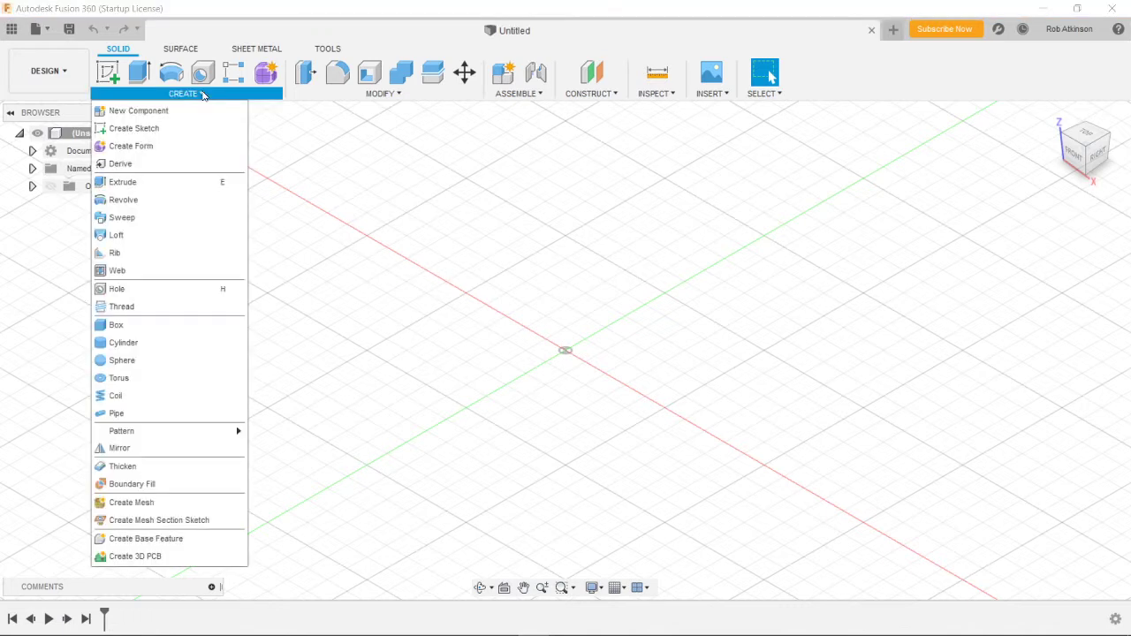
click(141, 131)
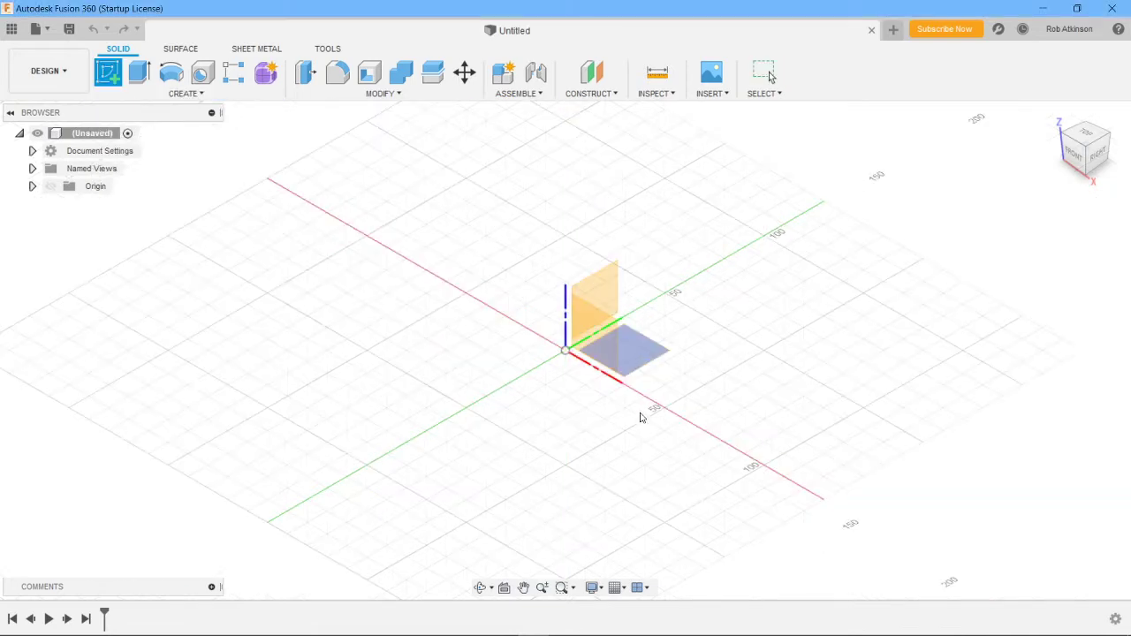
click(592, 348)
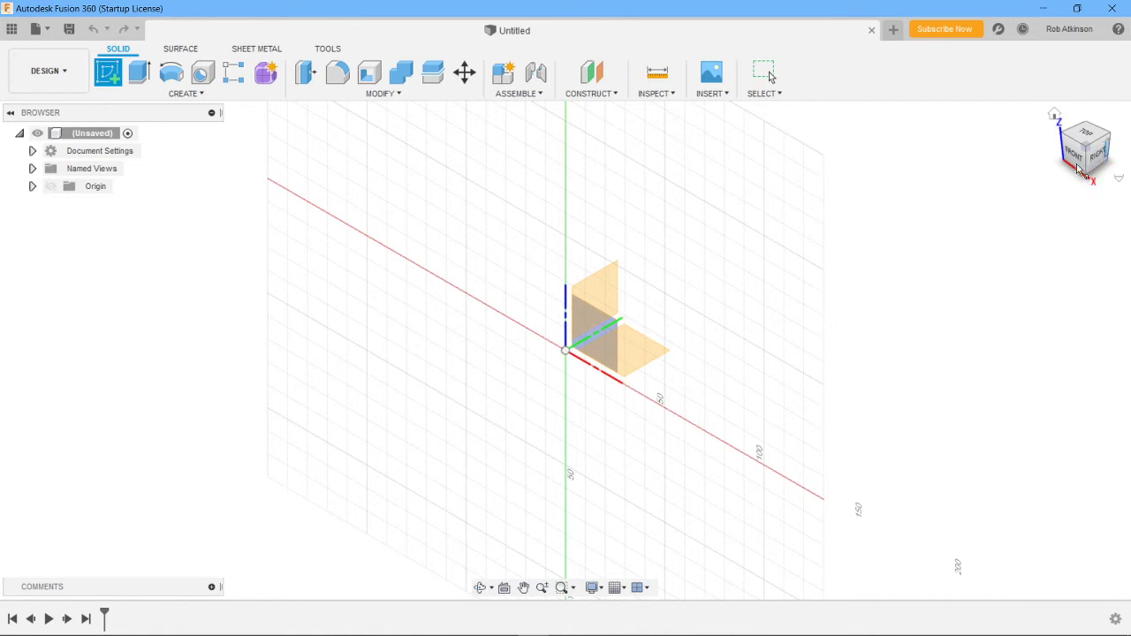
click(642, 361)
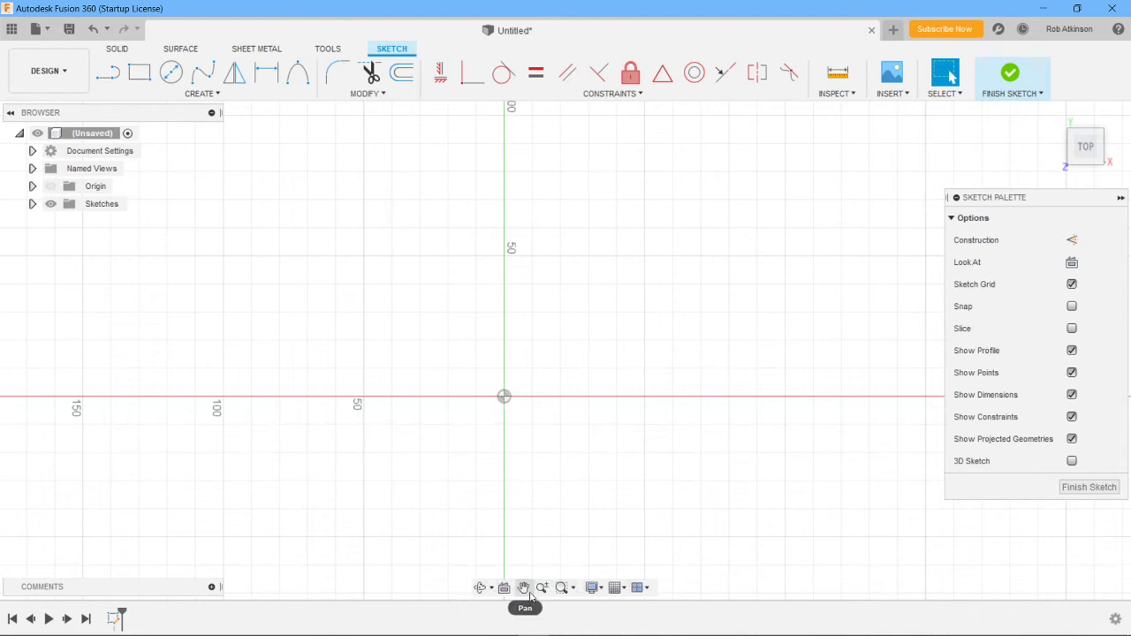
click(490, 589)
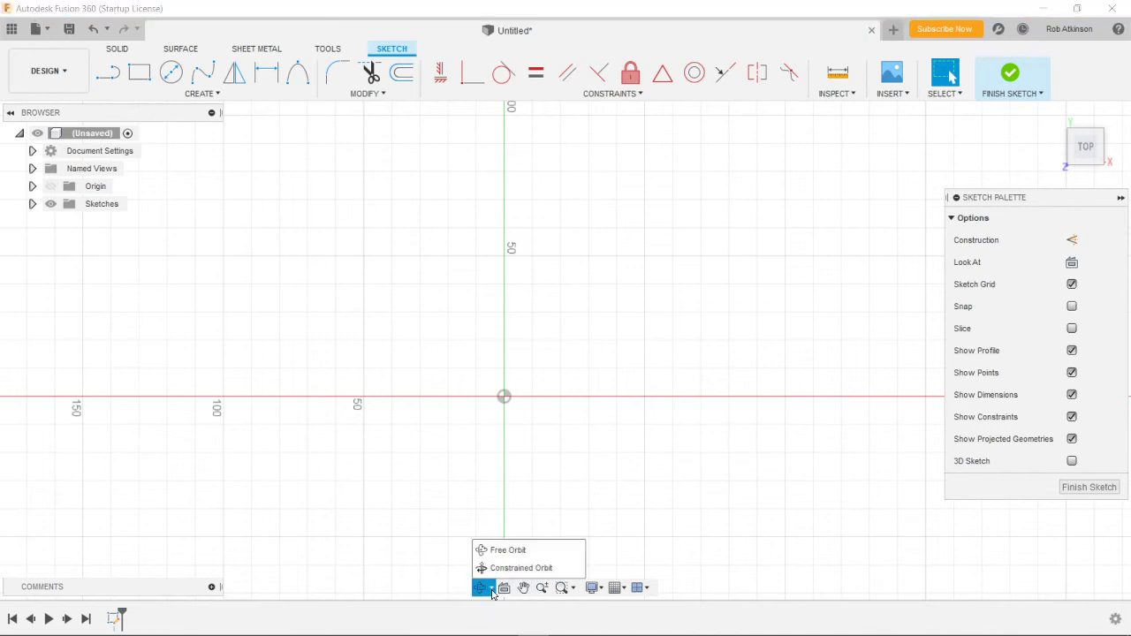
click(699, 502)
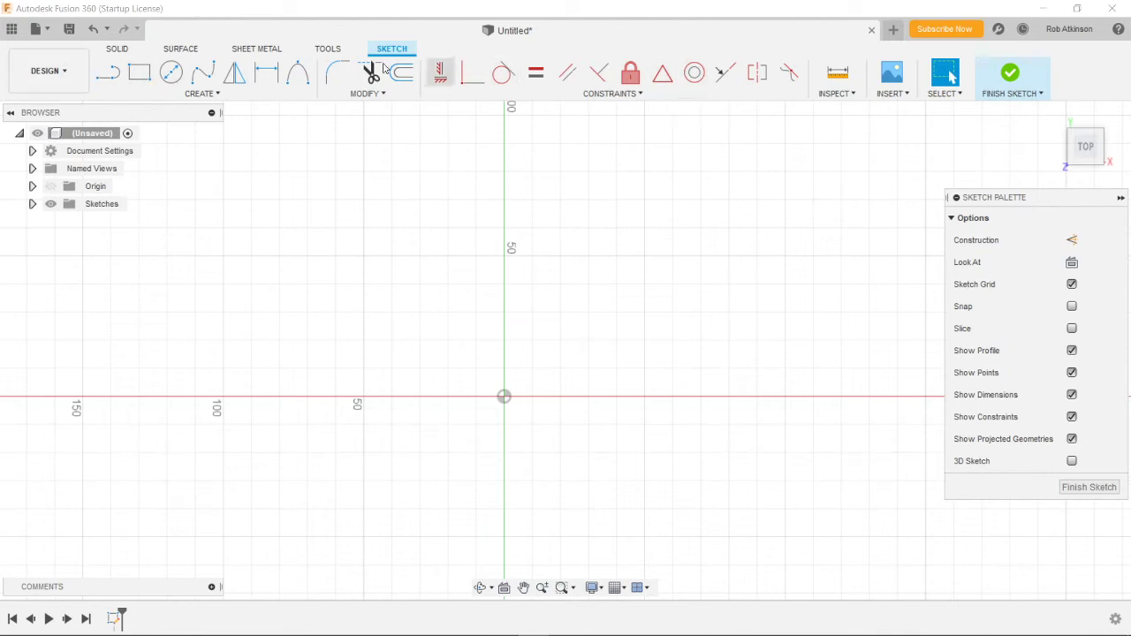
click(72, 70)
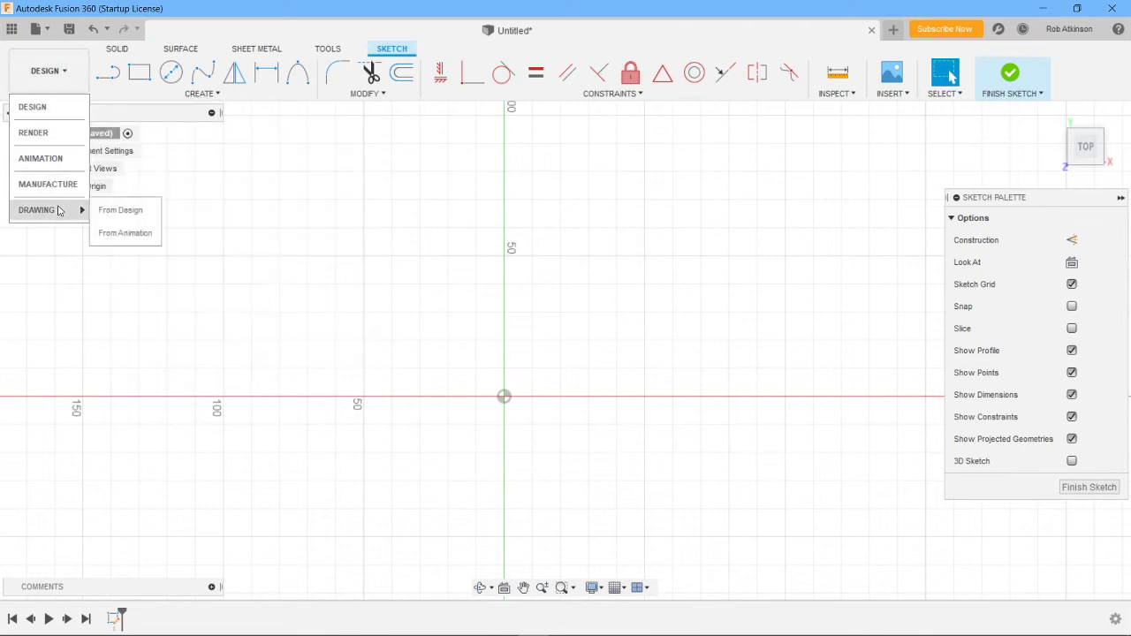
click(238, 11)
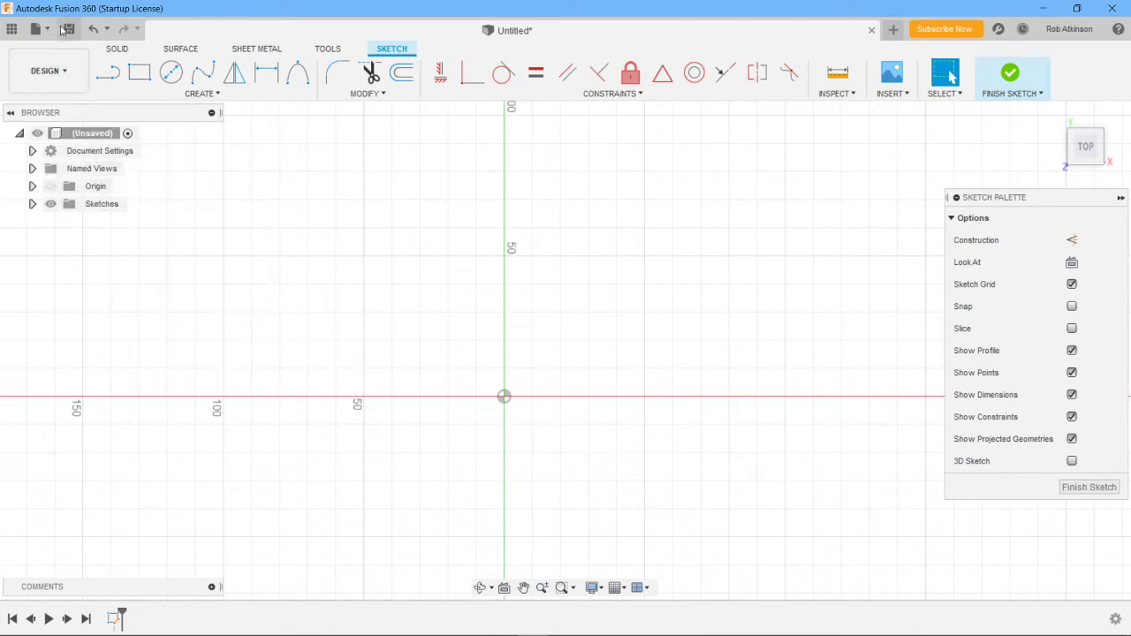
click(37, 30)
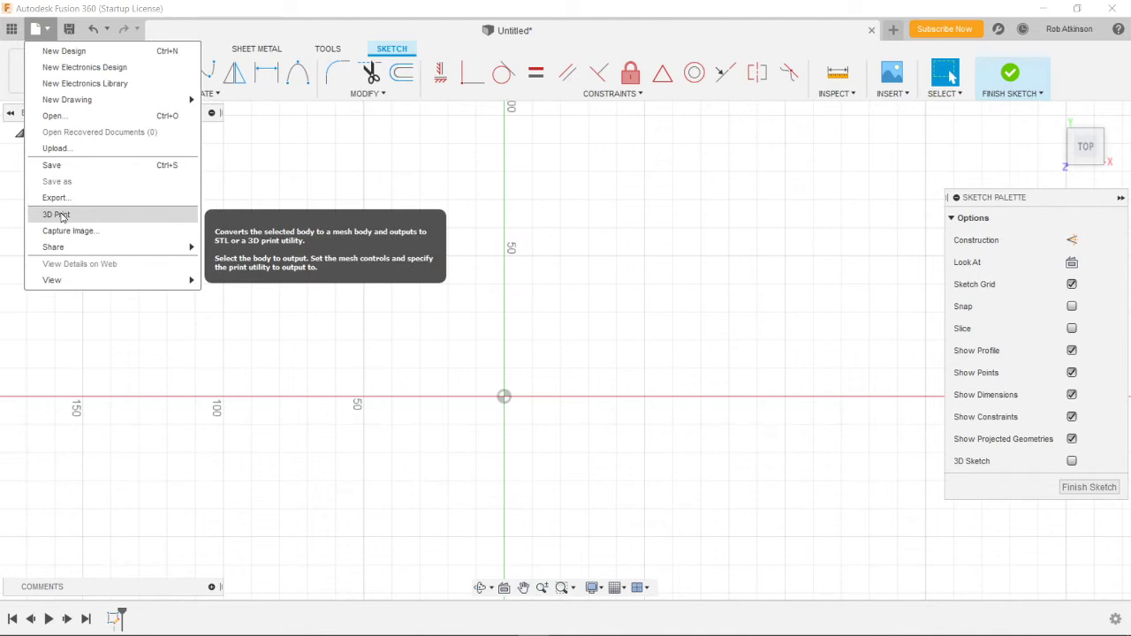
mouse_move(63, 251)
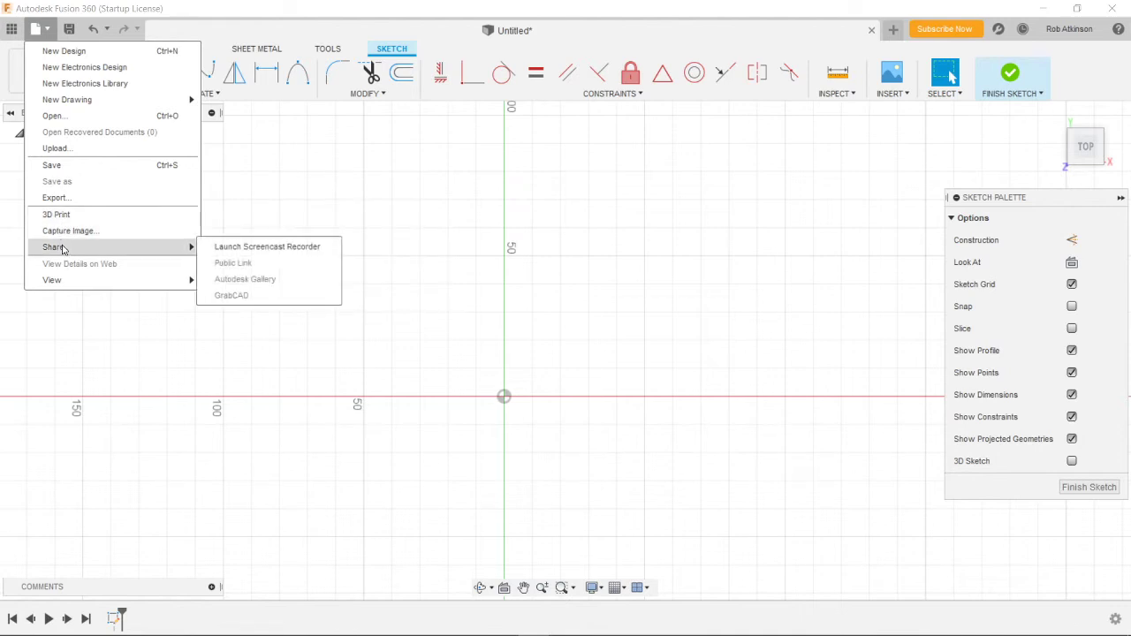
mouse_move(103, 286)
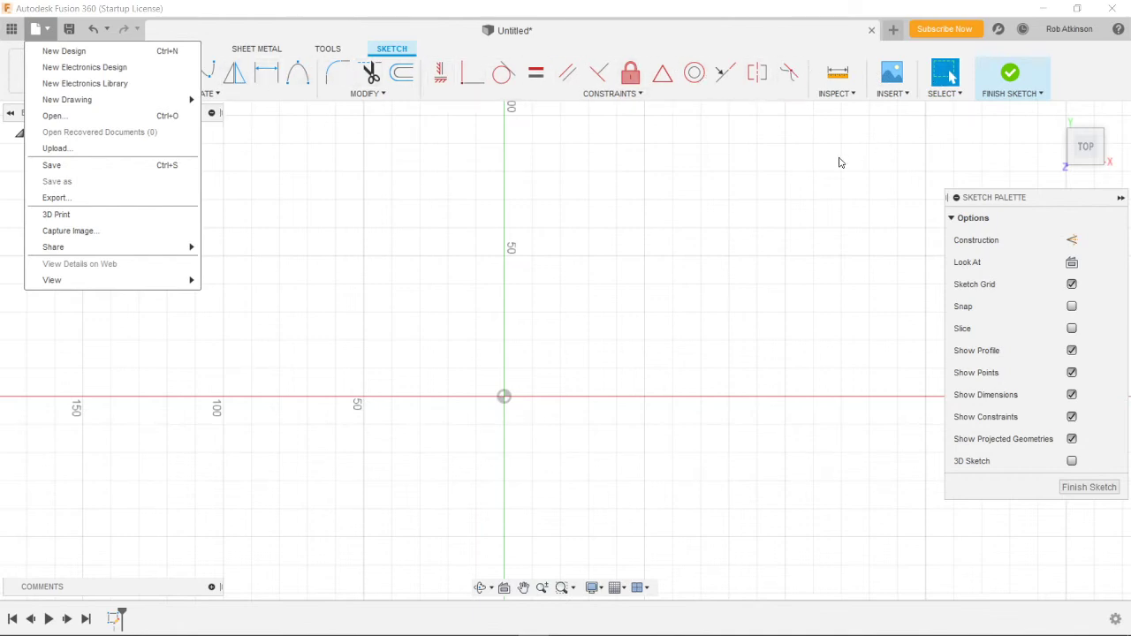
click(911, 103)
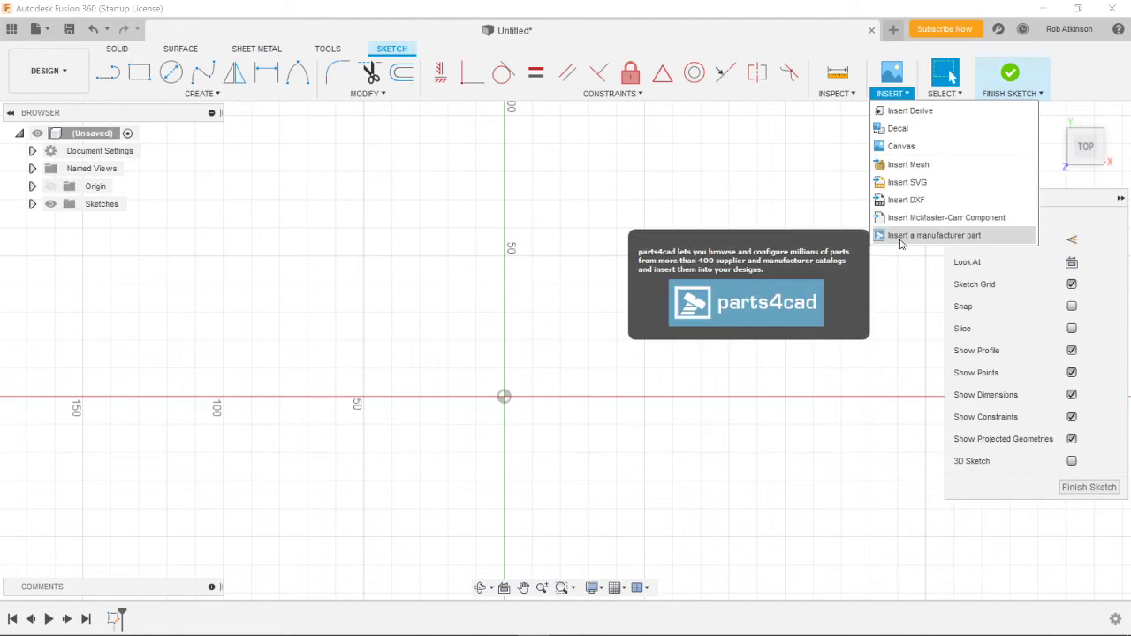
mouse_move(632, 93)
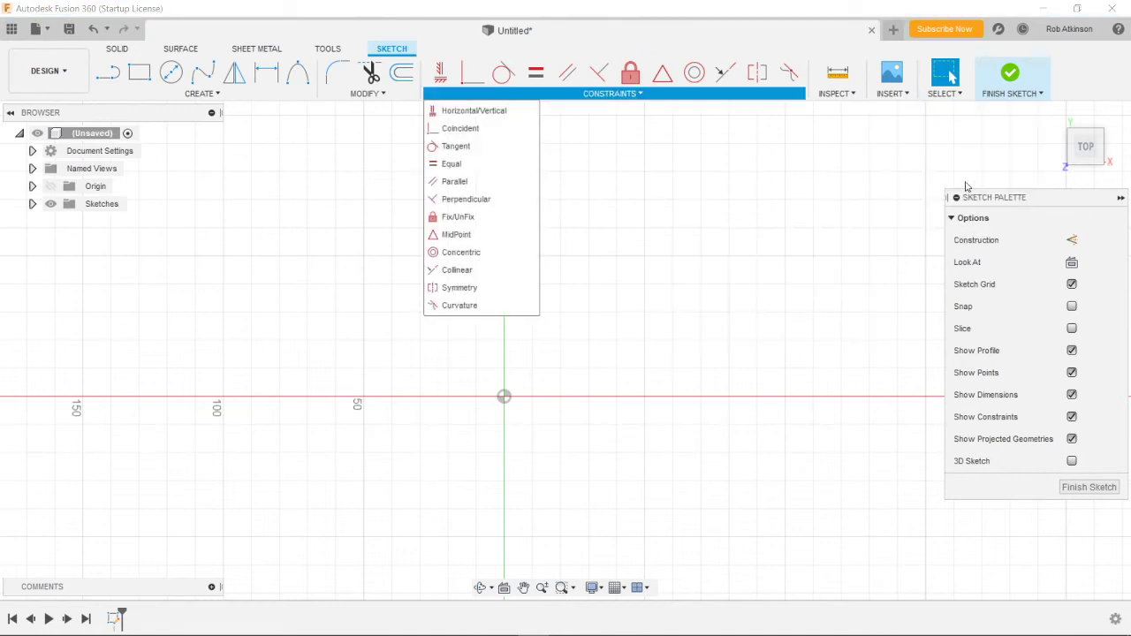
mouse_move(902, 94)
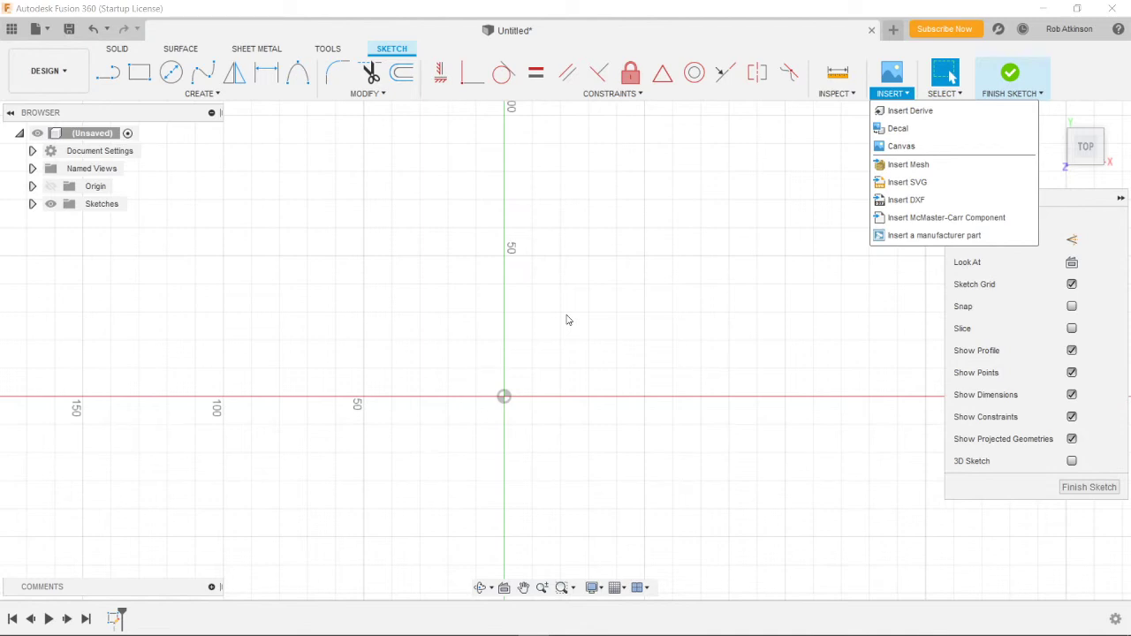
click(205, 93)
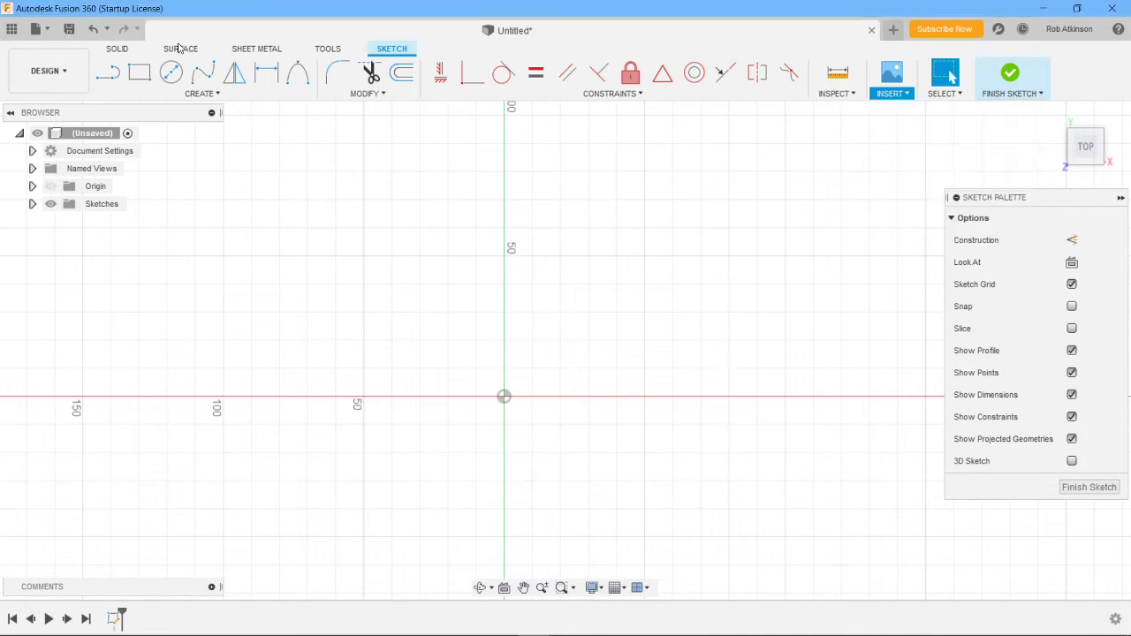
mouse_move(388, 93)
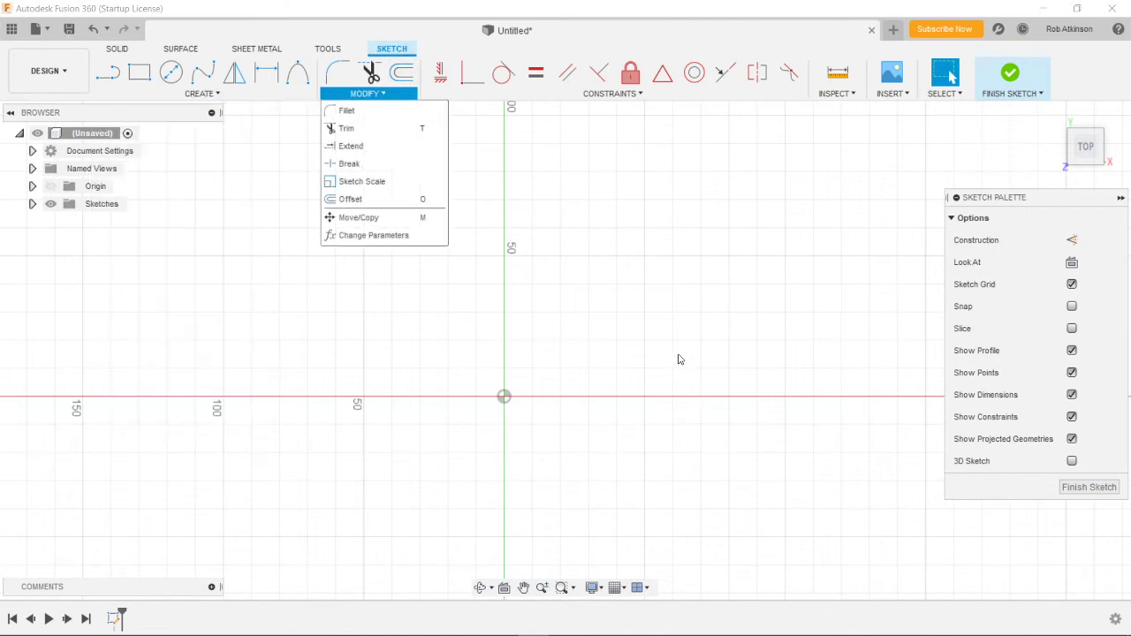
click(671, 287)
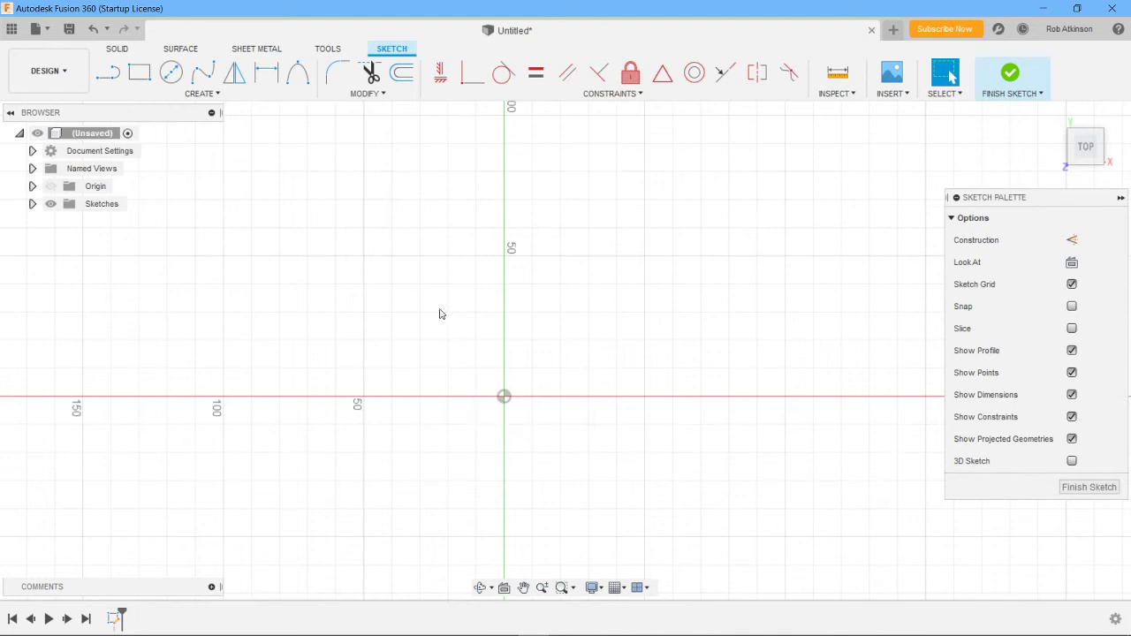
click(222, 95)
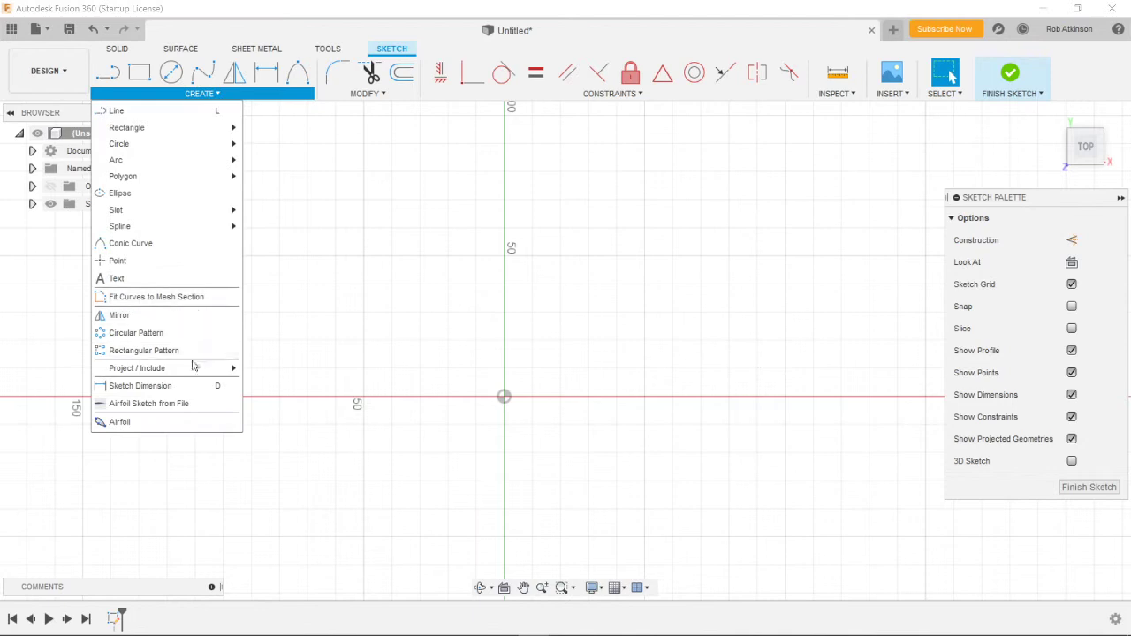
click(416, 191)
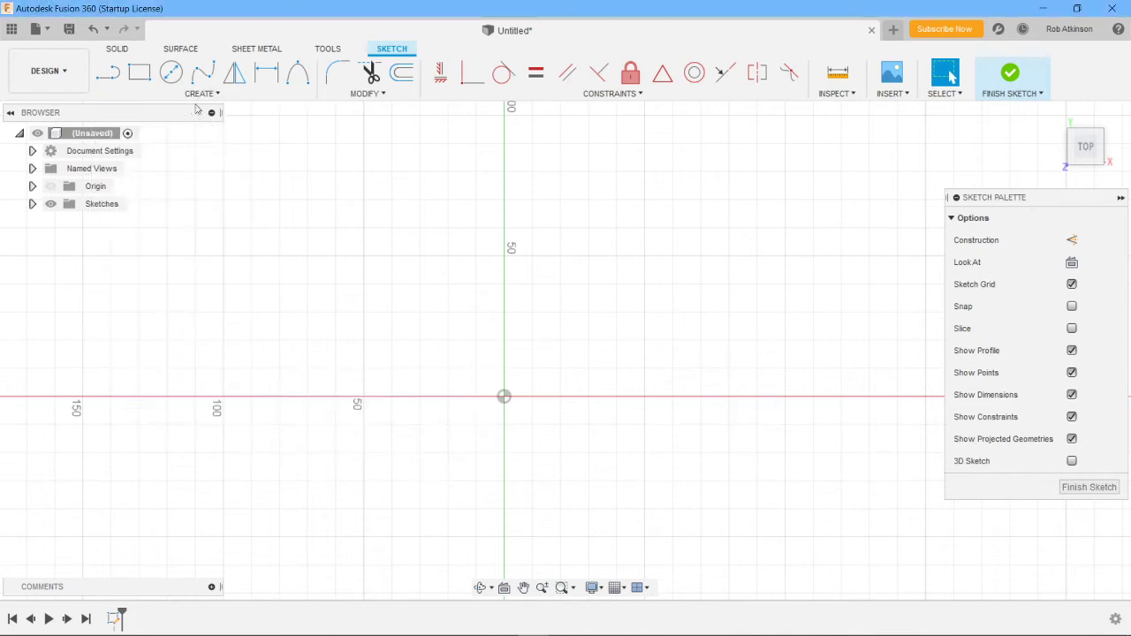
Draw a centre-diameter circle with a diameter of 10 mm, centred on the sketch origin.
click(171, 72)
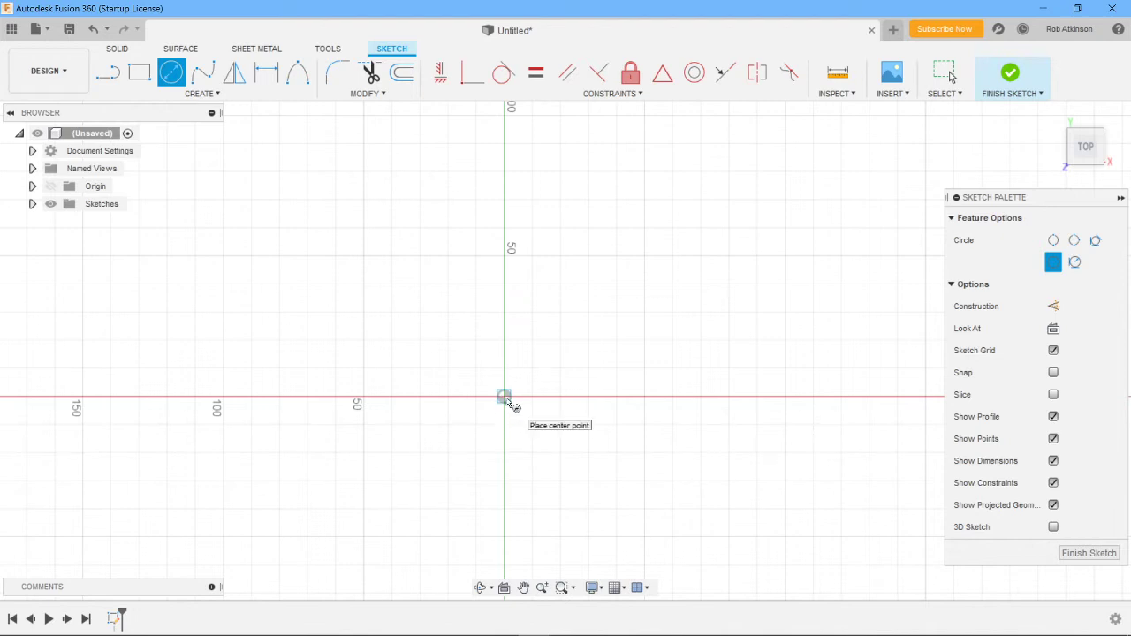
click(506, 398)
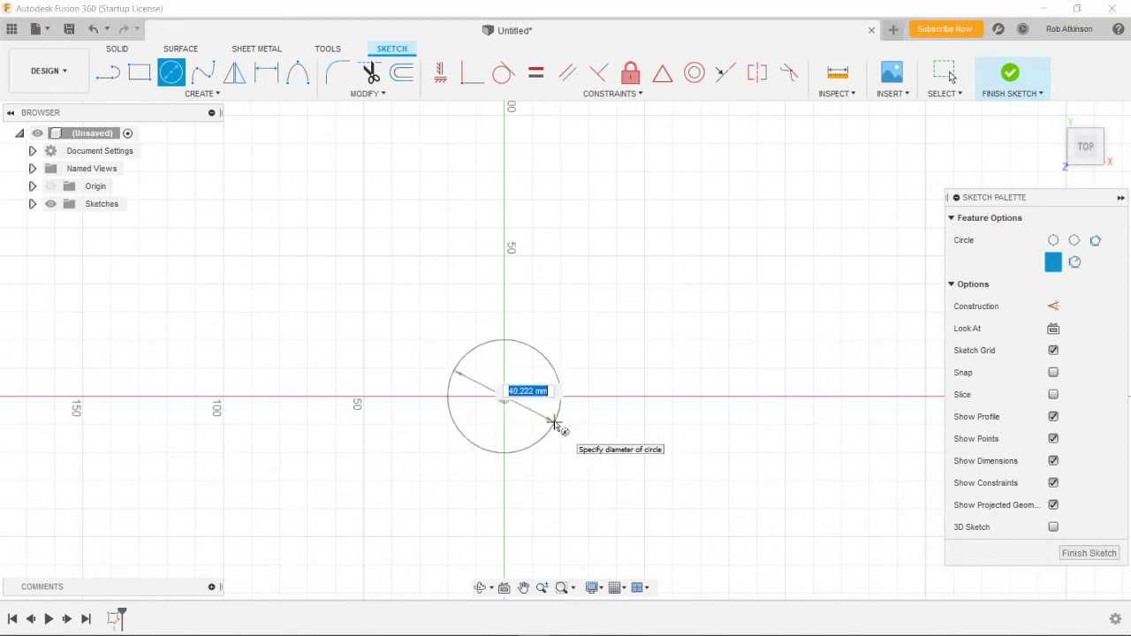
text(10)
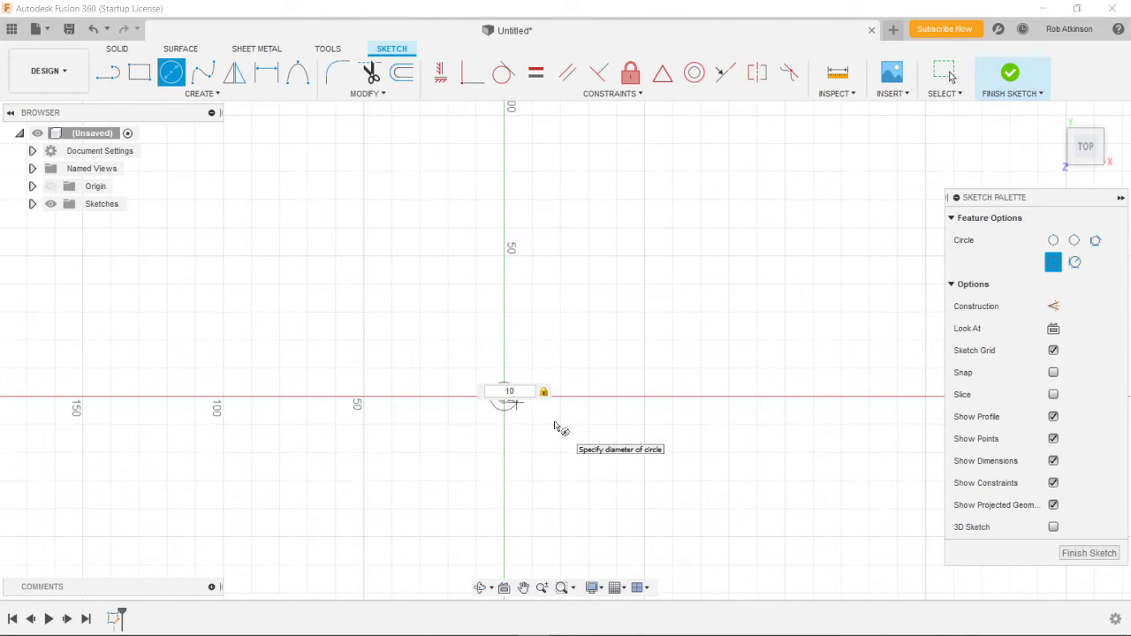
key(Return)
key(Escape)
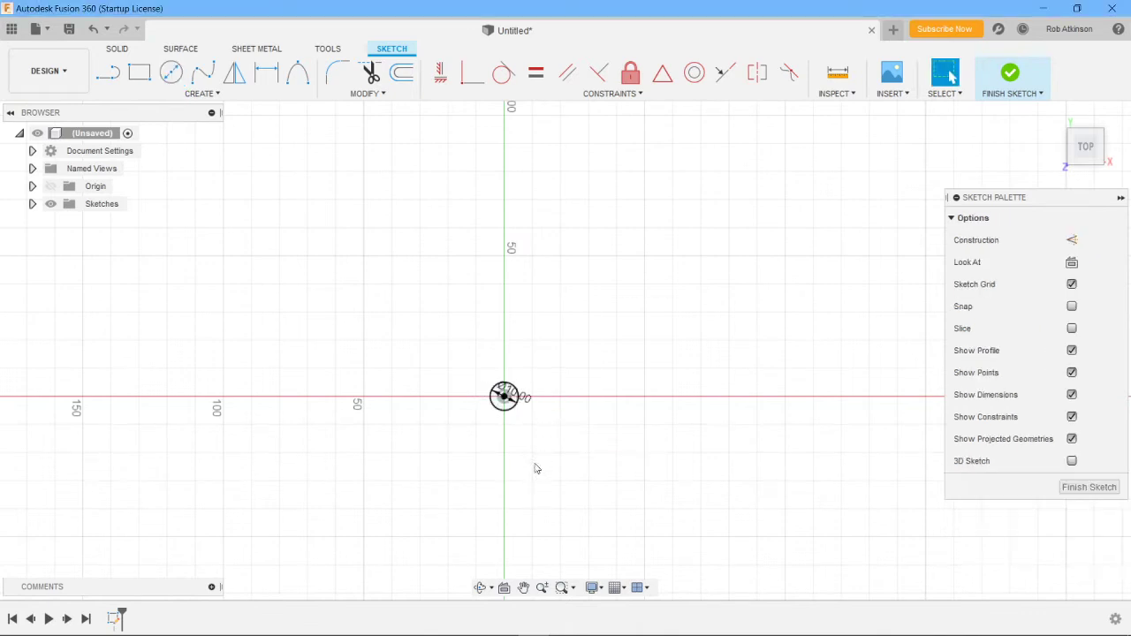
Construct an offset plane at a distance of 9.25 mm from the XY plane and return to the home view.
scroll(584, 447, down, 2)
scroll(583, 447, up, 4)
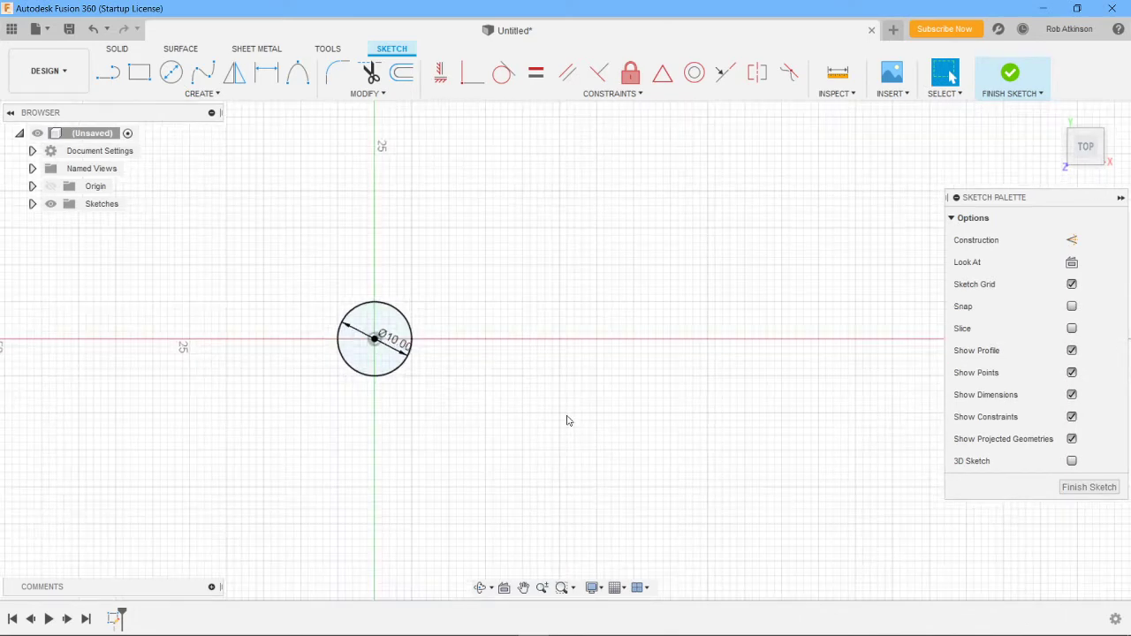
scroll(569, 421, up, 2)
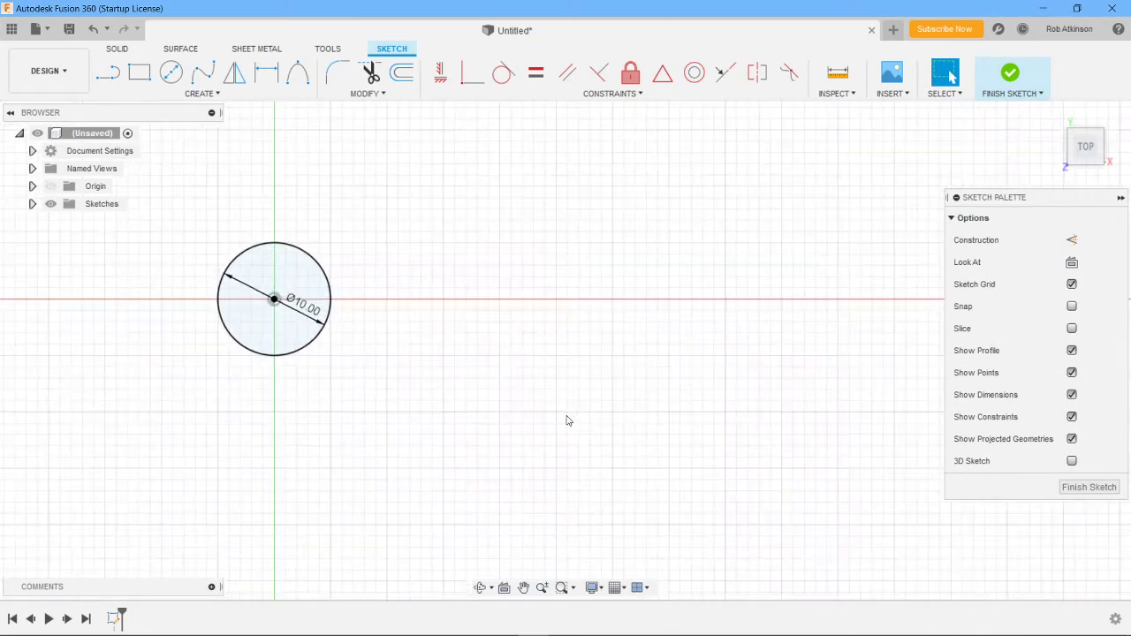
click(524, 590)
mouse_move(389, 451)
mouse_down()
mouse_move(604, 468)
mouse_move(646, 509)
mouse_move(585, 483)
mouse_move(639, 500)
mouse_up()
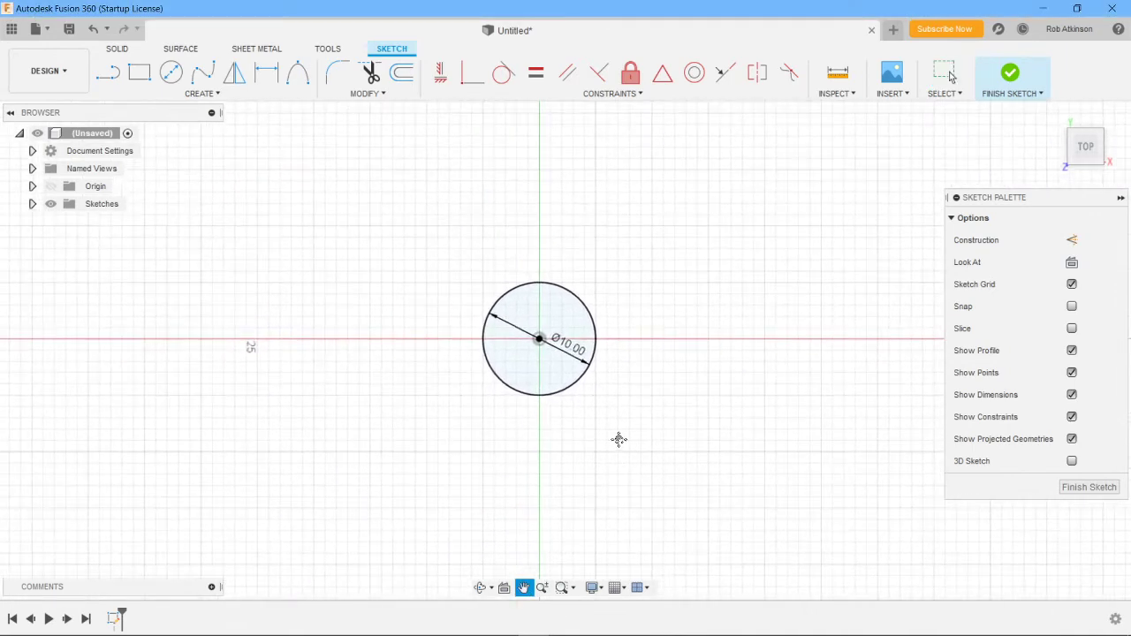
key(Escape)
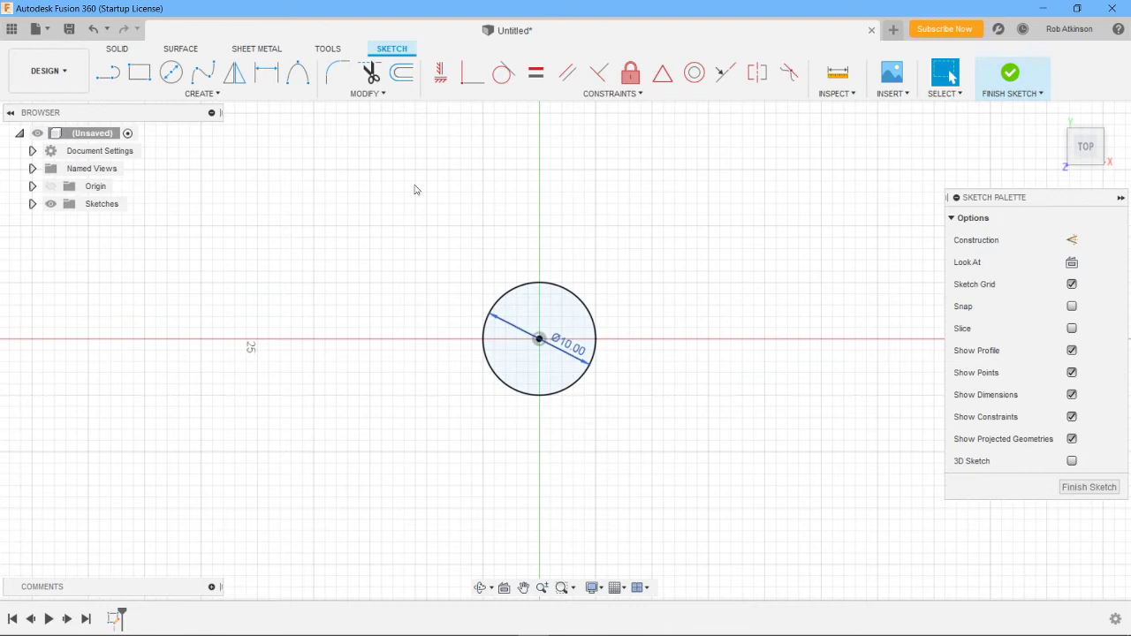
click(127, 49)
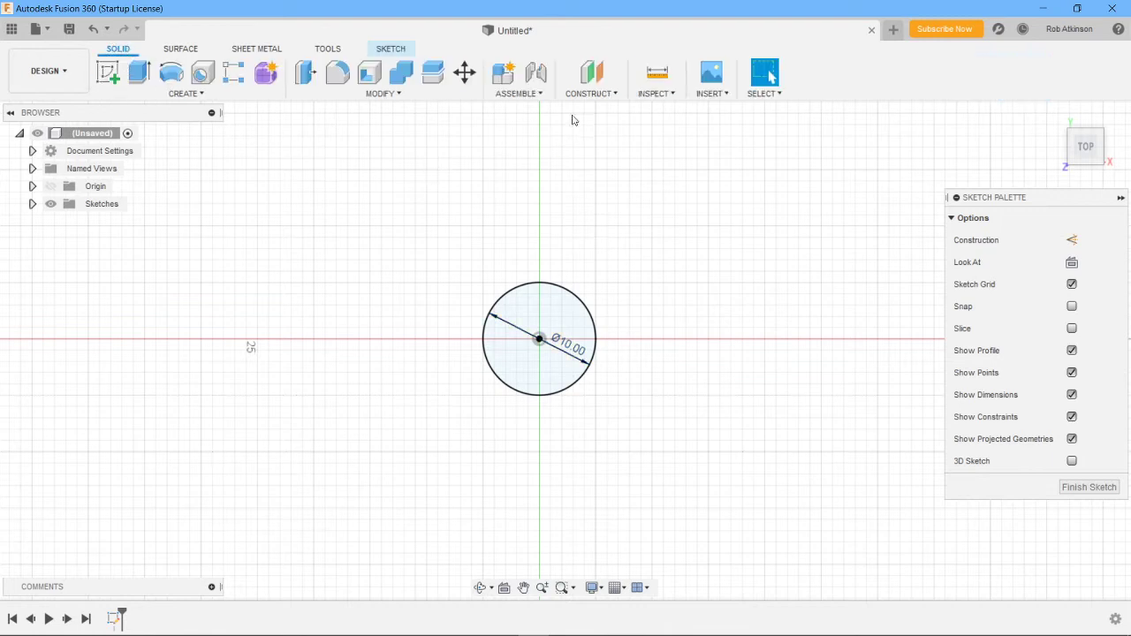
click(616, 96)
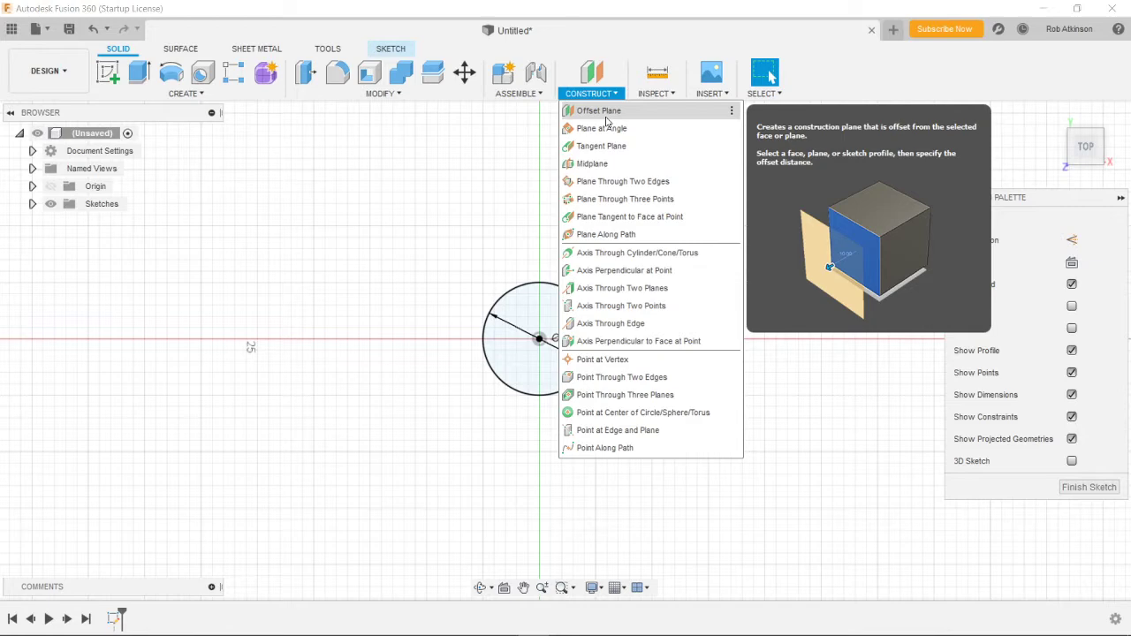
click(557, 117)
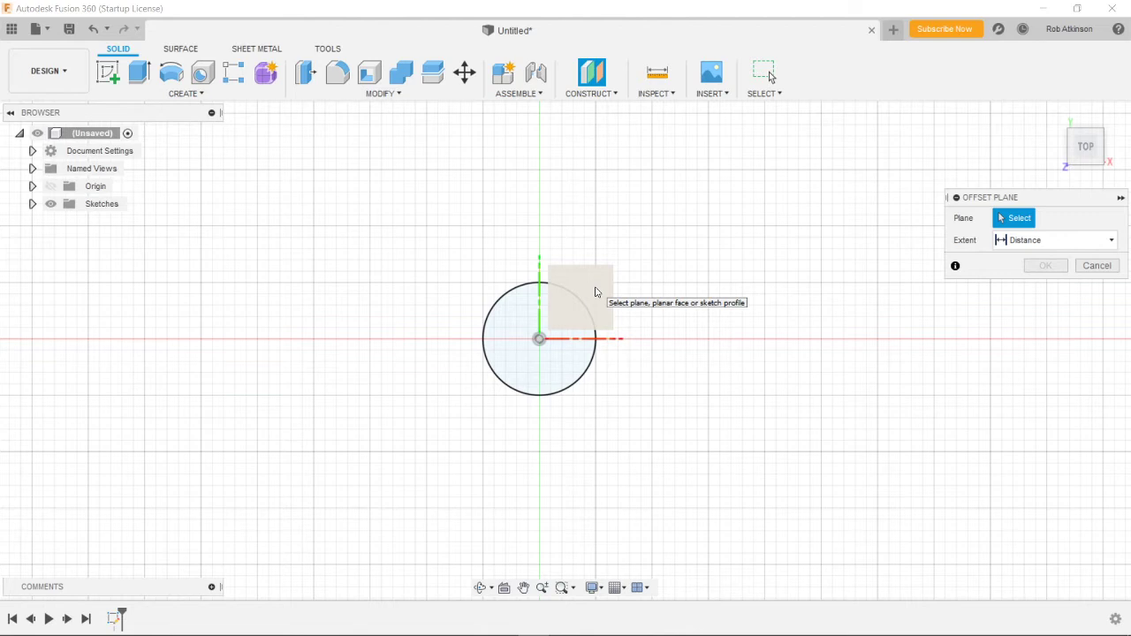
click(595, 292)
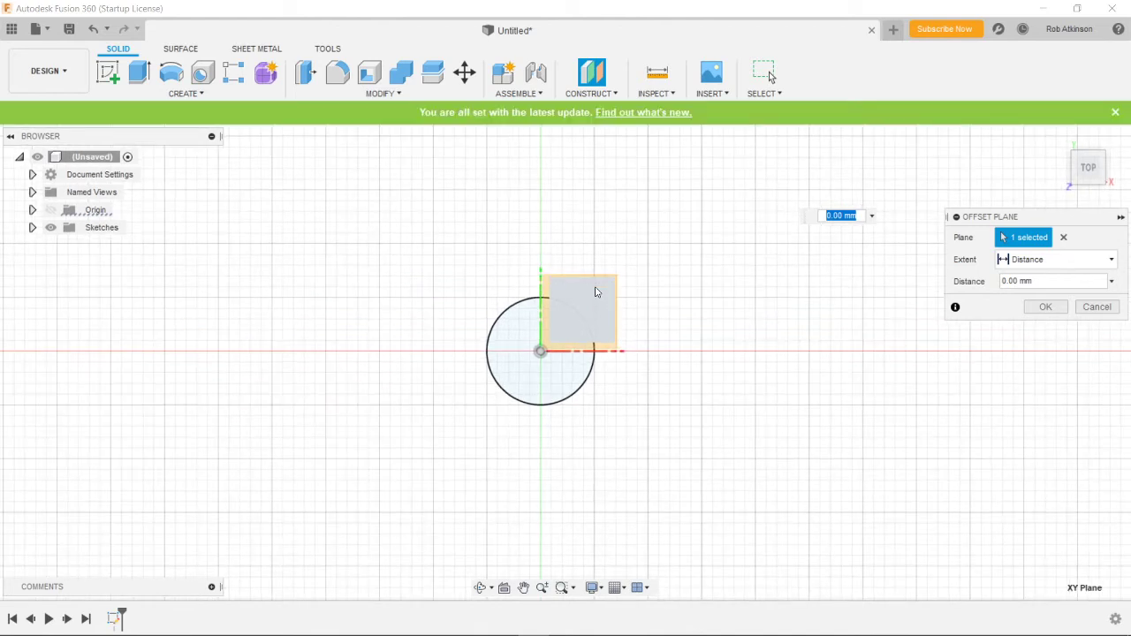
text(9)
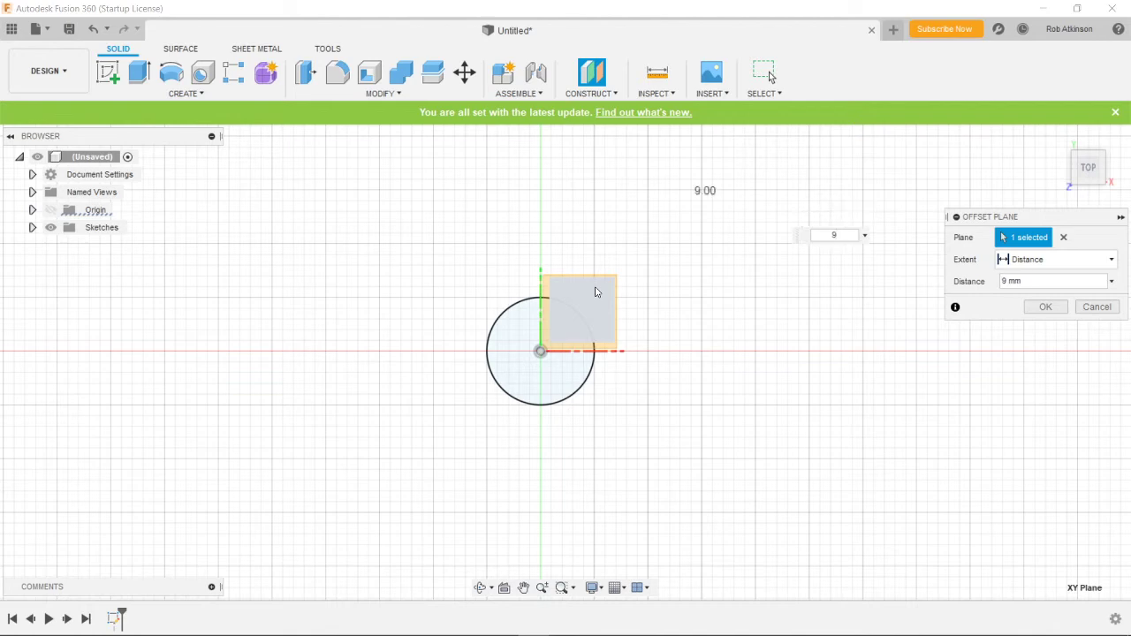
text(.25)
key(Return)
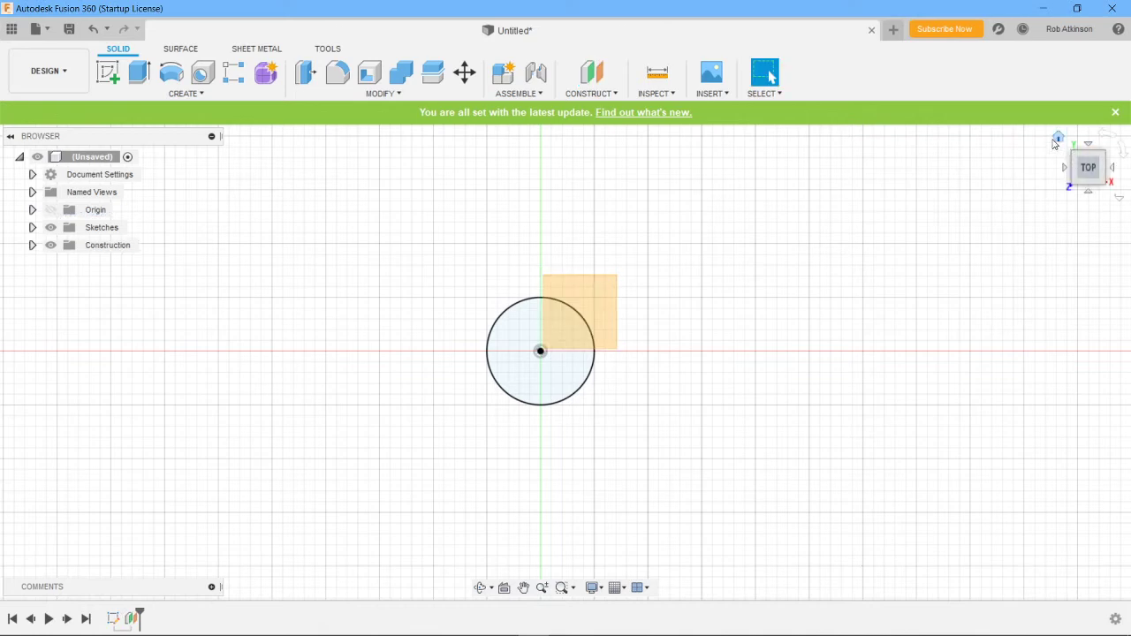
click(1057, 142)
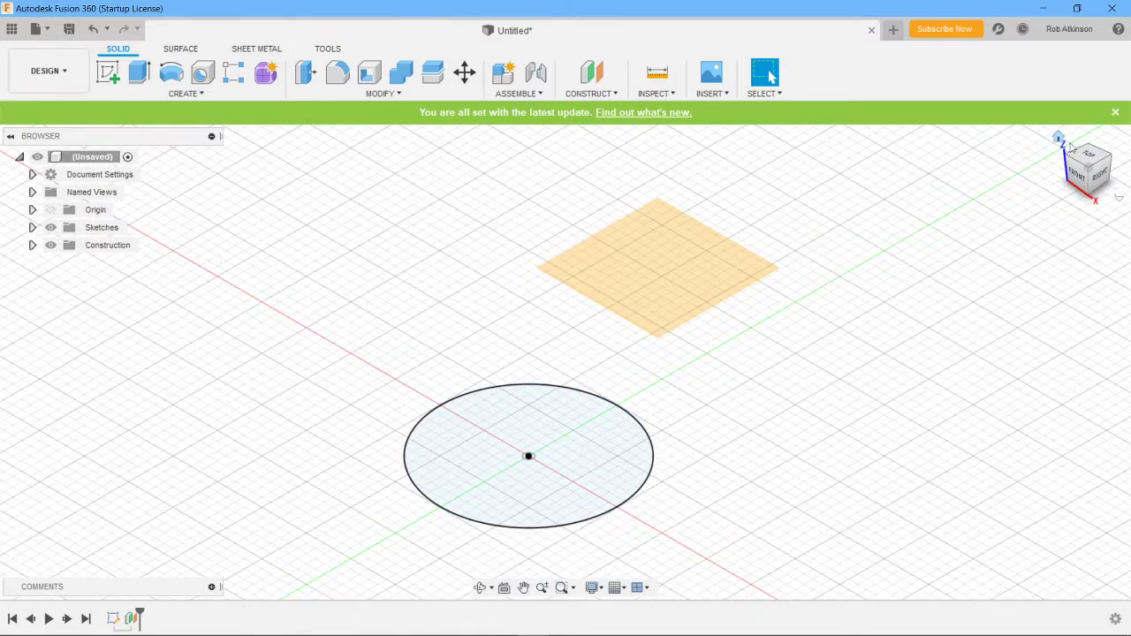
Start a new sketch on the offset construction plane above the 10 mm circle.
click(1090, 155)
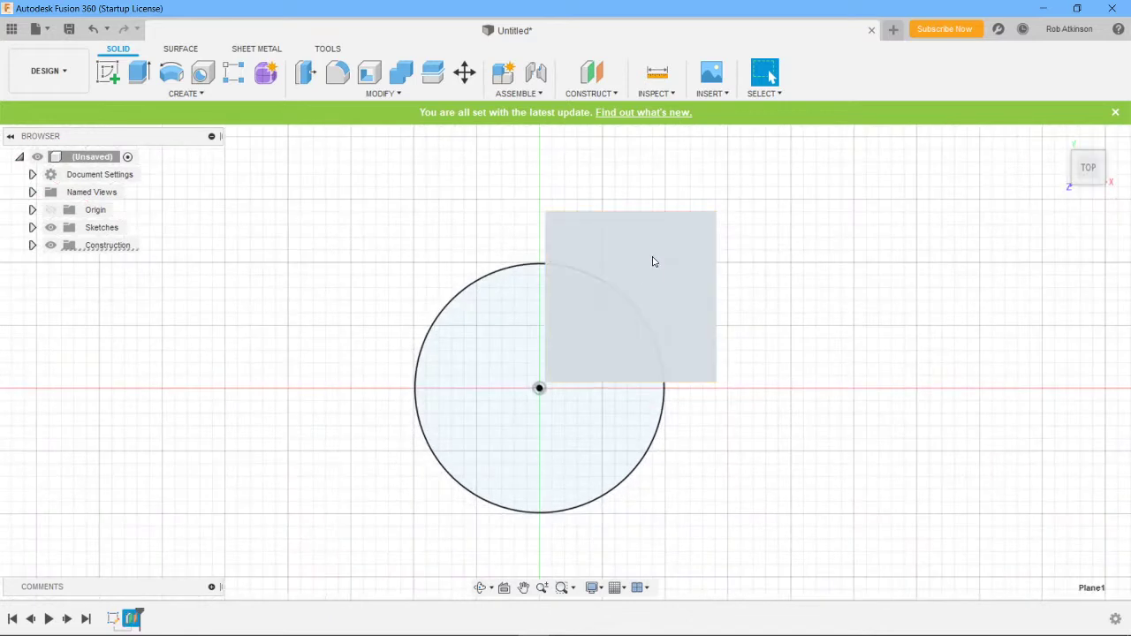
click(620, 282)
shift+click(619, 292)
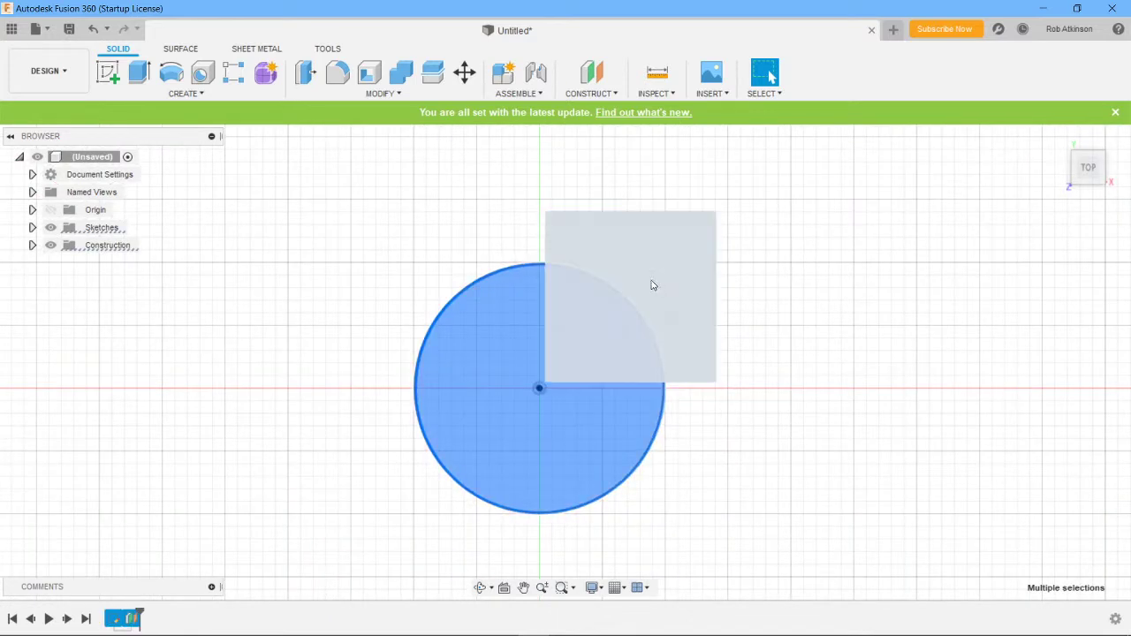
click(546, 432)
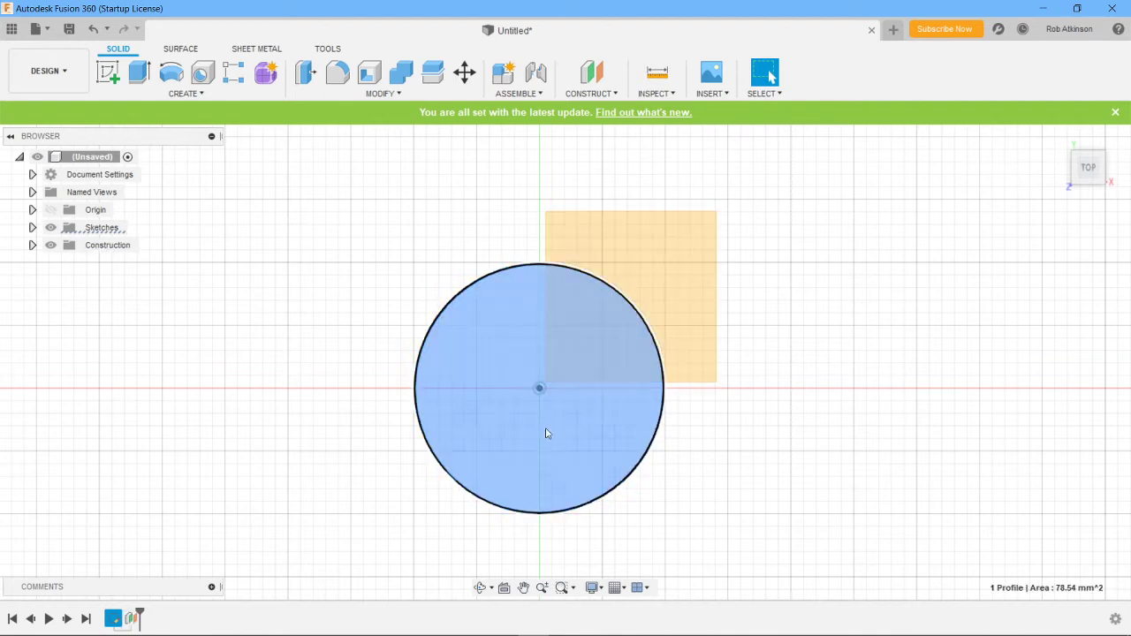
key(Escape)
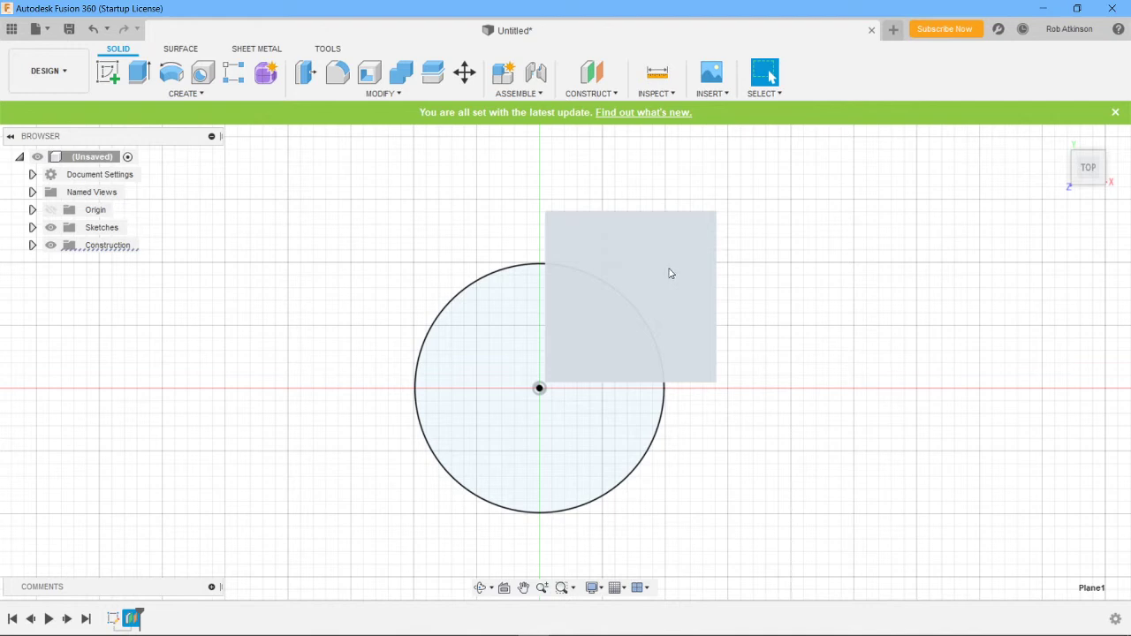
click(668, 273)
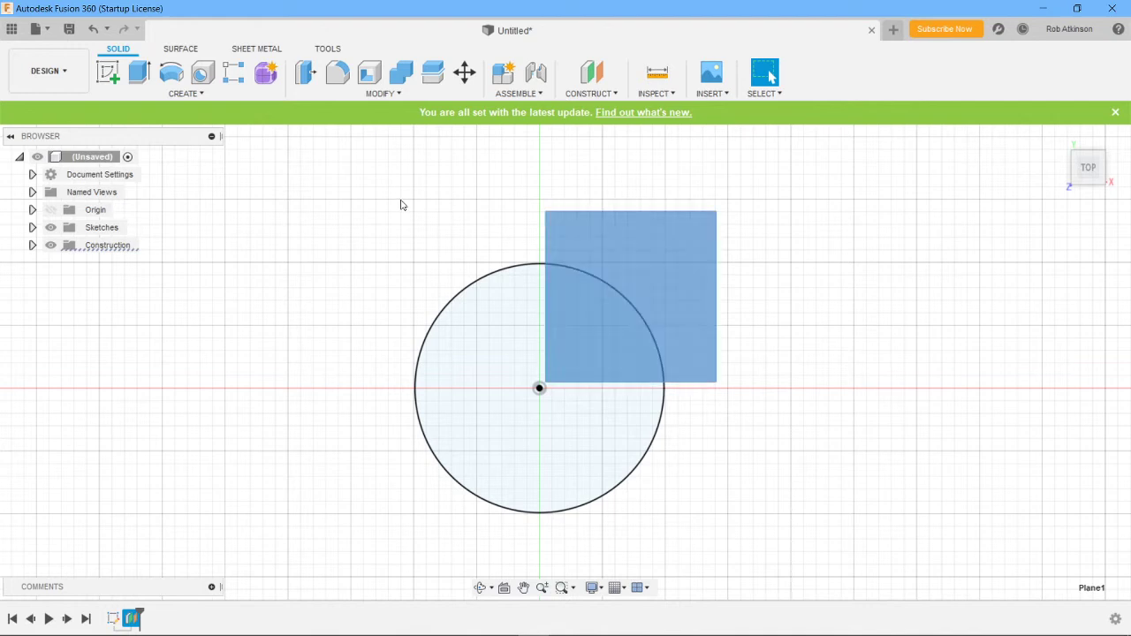
click(109, 78)
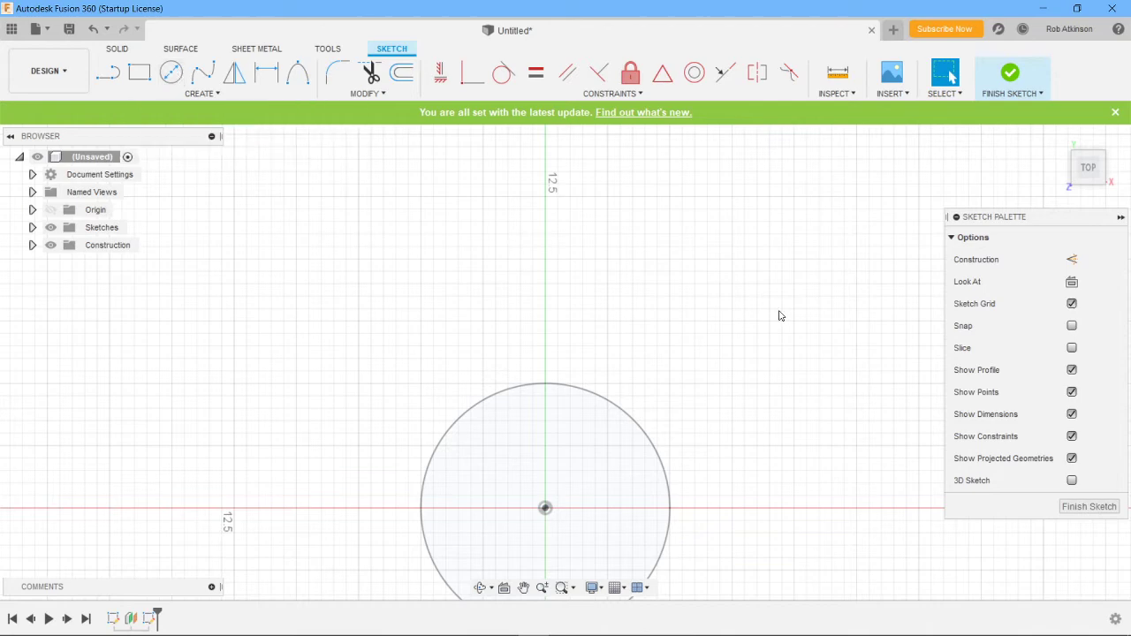
click(1059, 138)
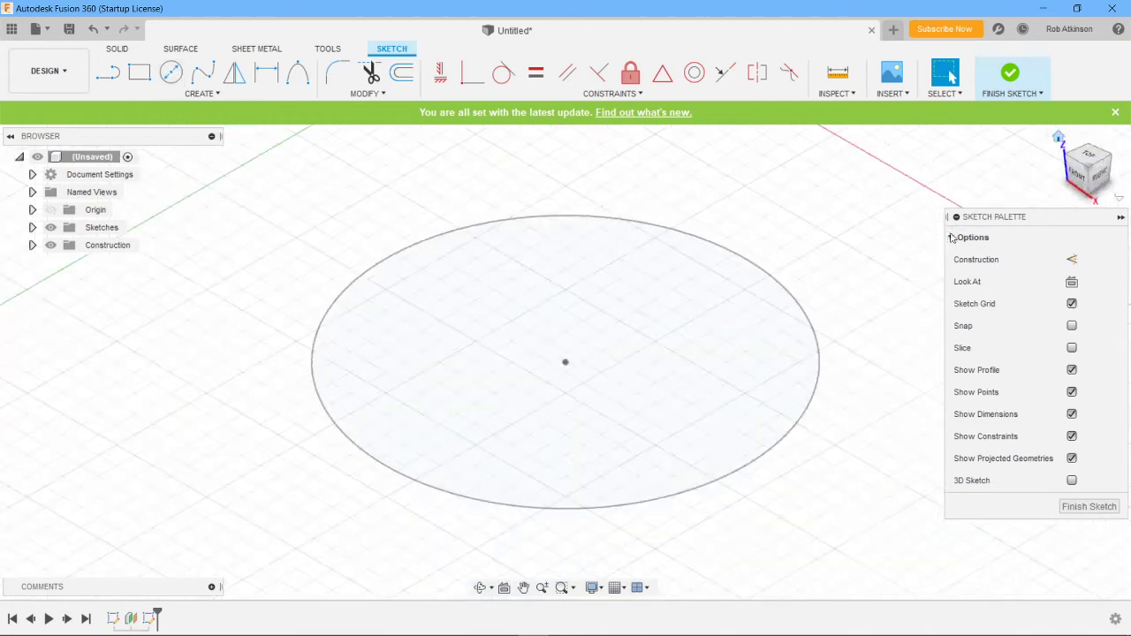
click(1094, 158)
scroll(715, 397, up, 2)
scroll(717, 385, down, 5)
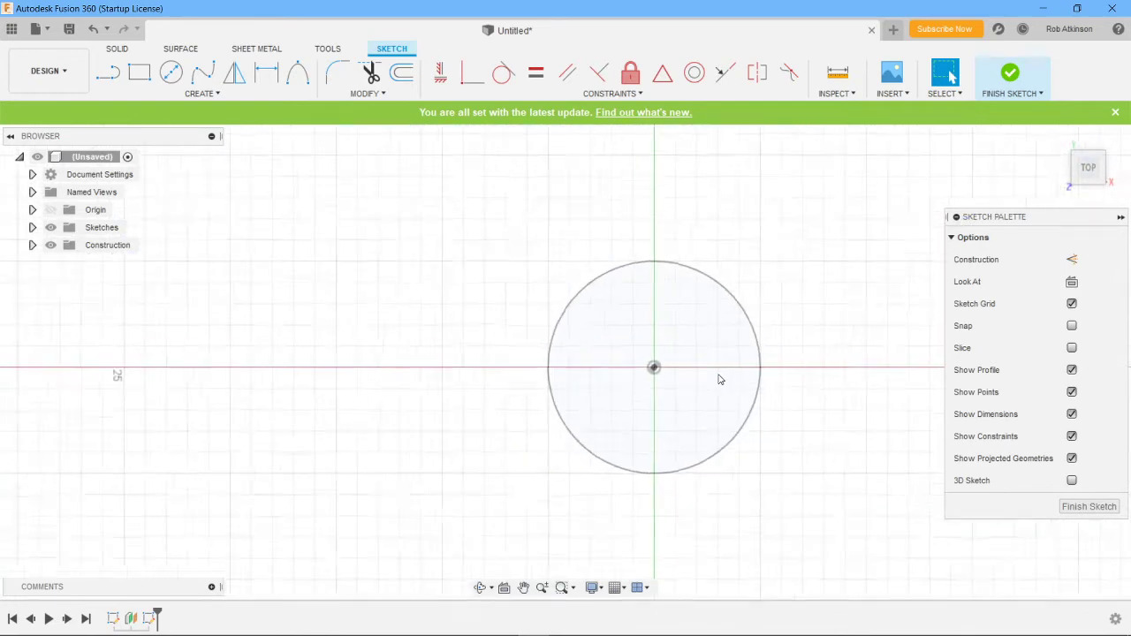
click(524, 587)
drag(801, 507, 638, 519)
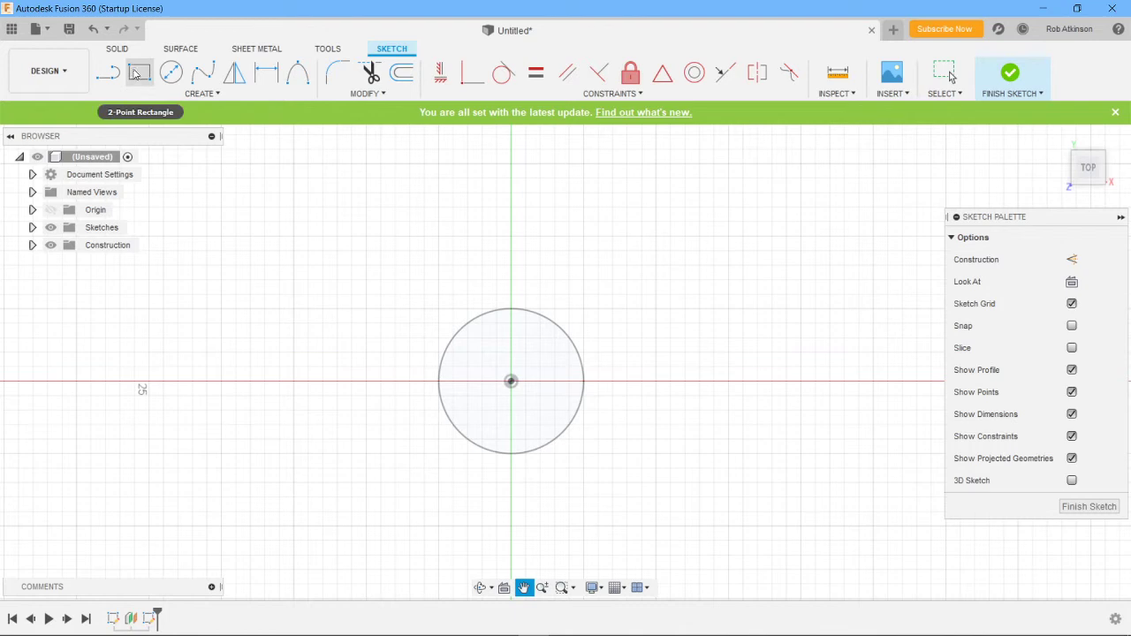
Construct another offset plane 9.25 mm above the 10 mm circle's profile.
click(118, 49)
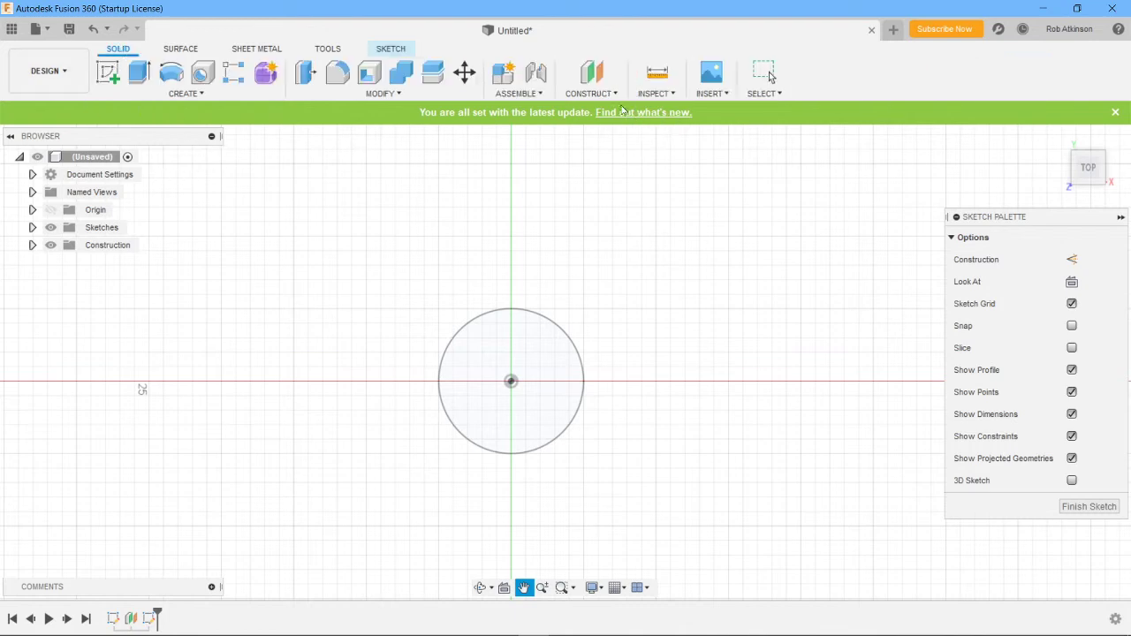
click(608, 93)
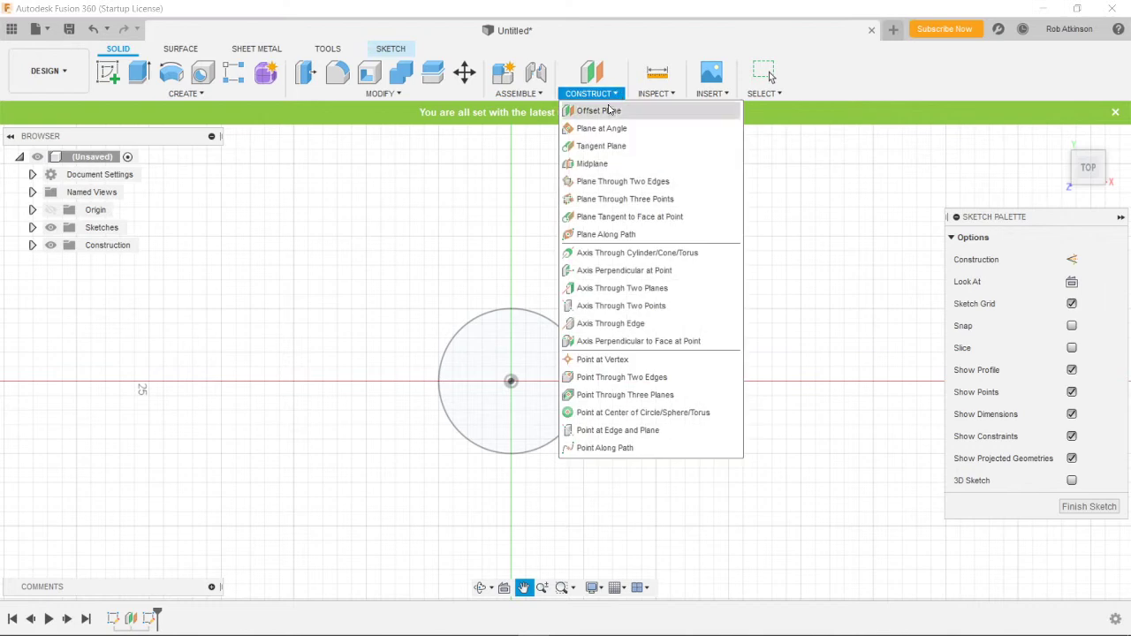
click(601, 111)
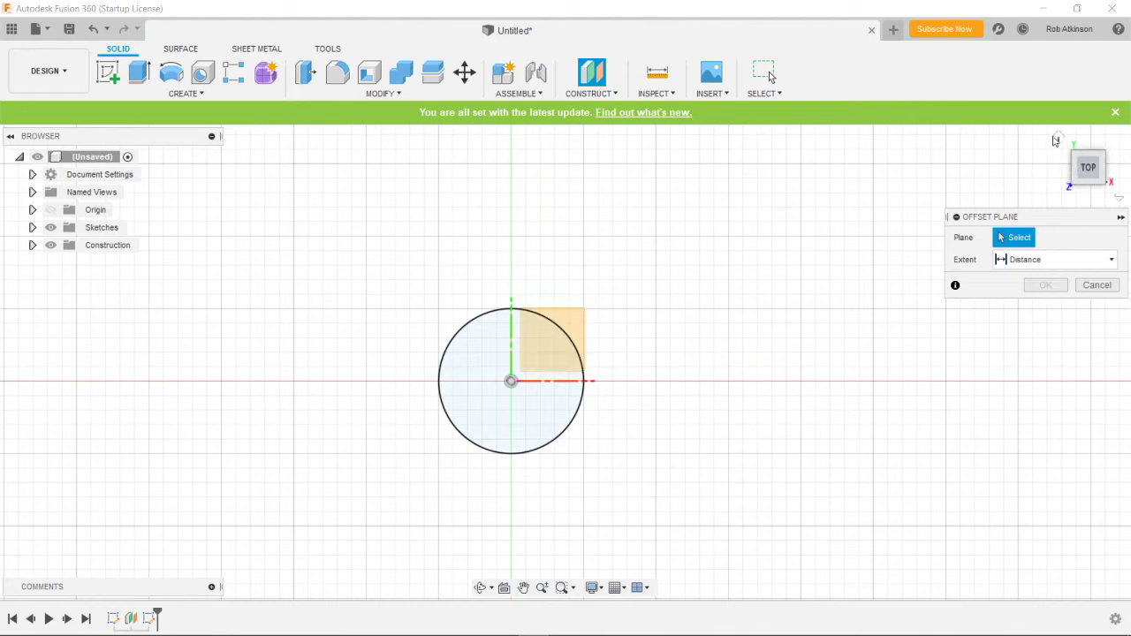
click(1058, 139)
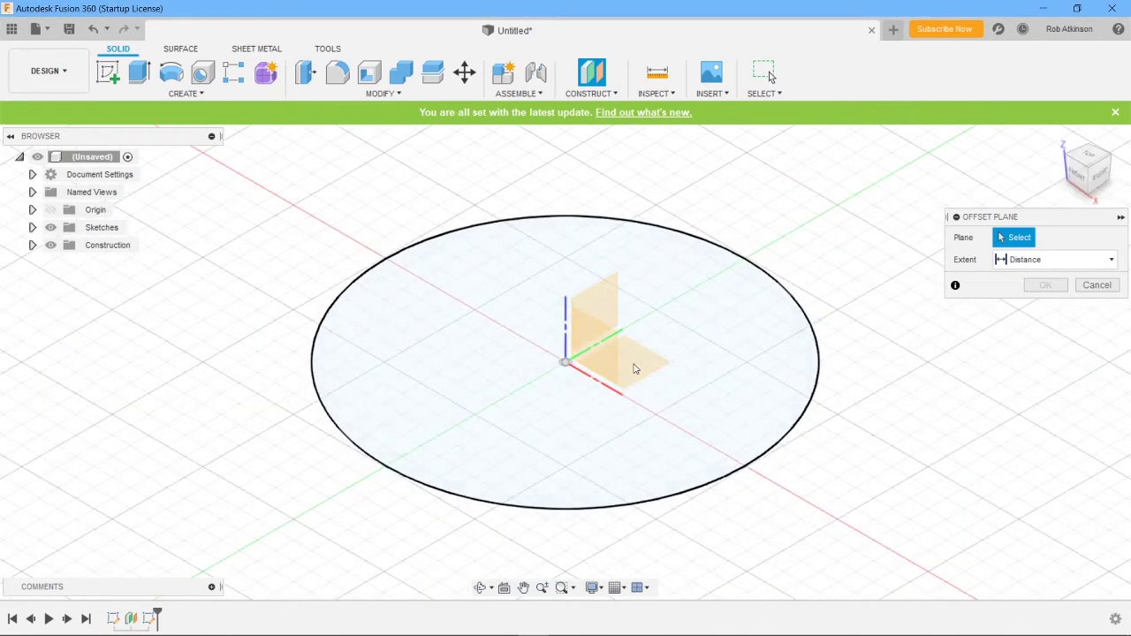
click(643, 372)
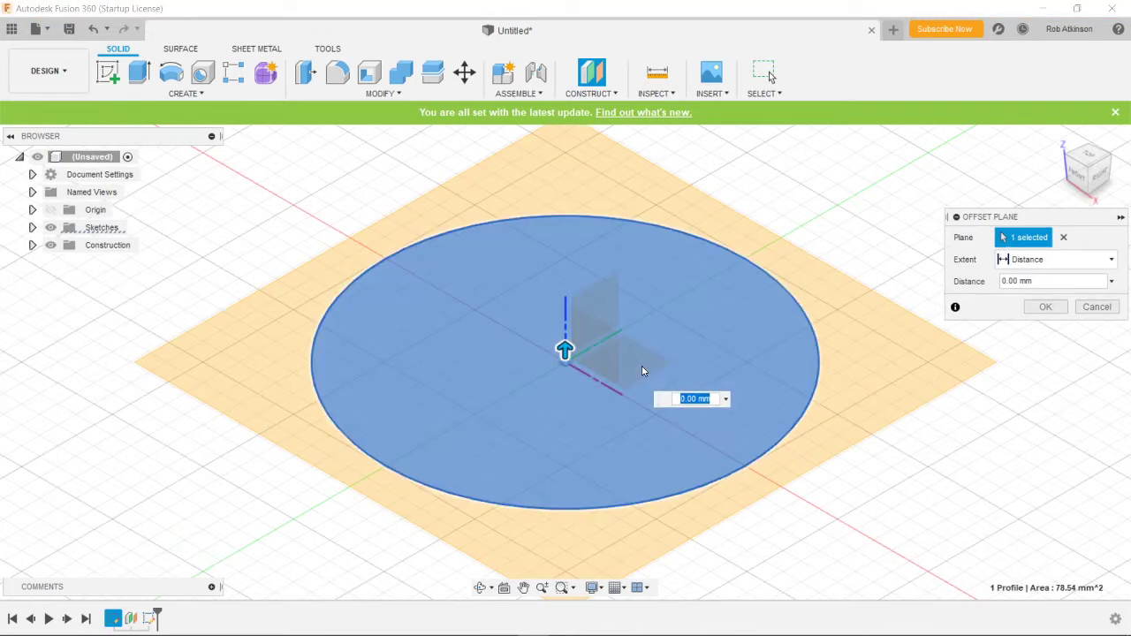
drag(562, 354, 564, 160)
text(9)
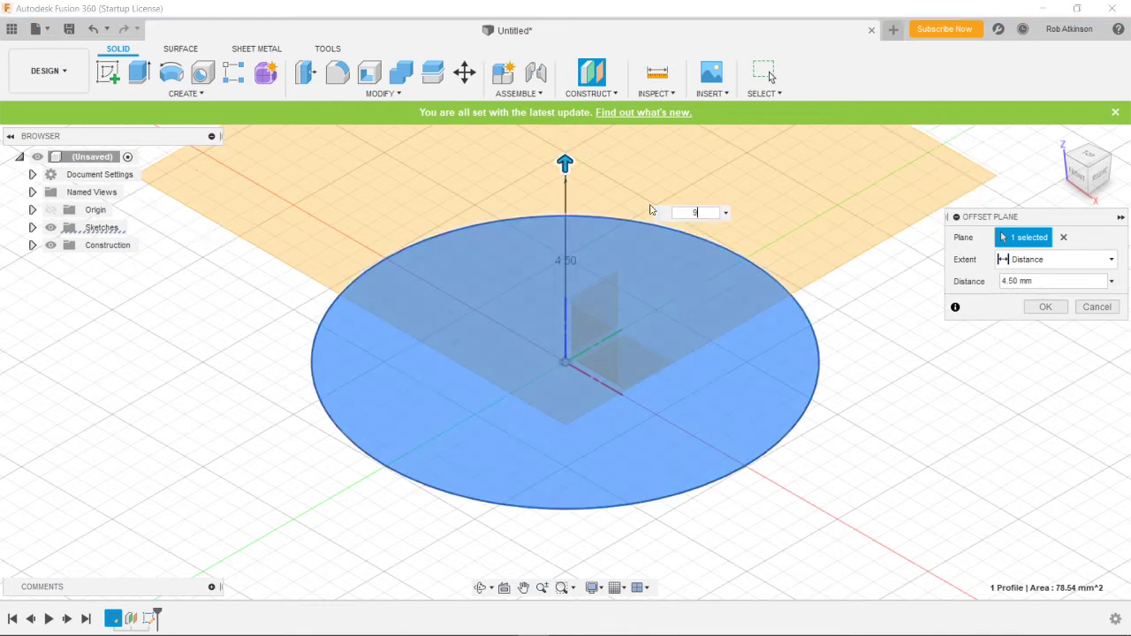
text(.25)
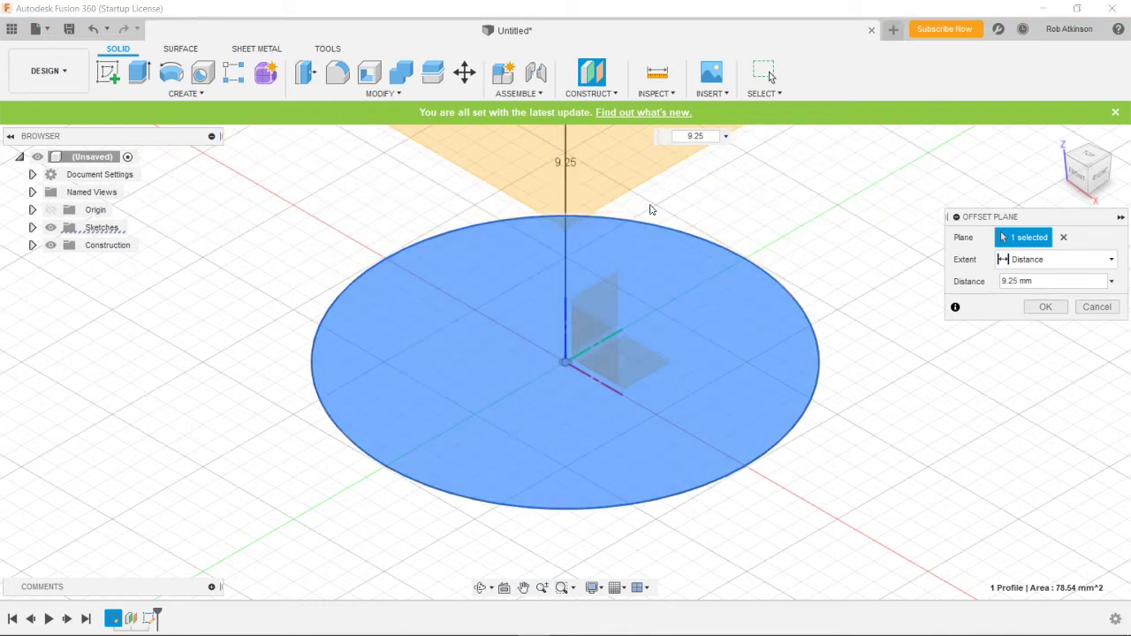
key(Return)
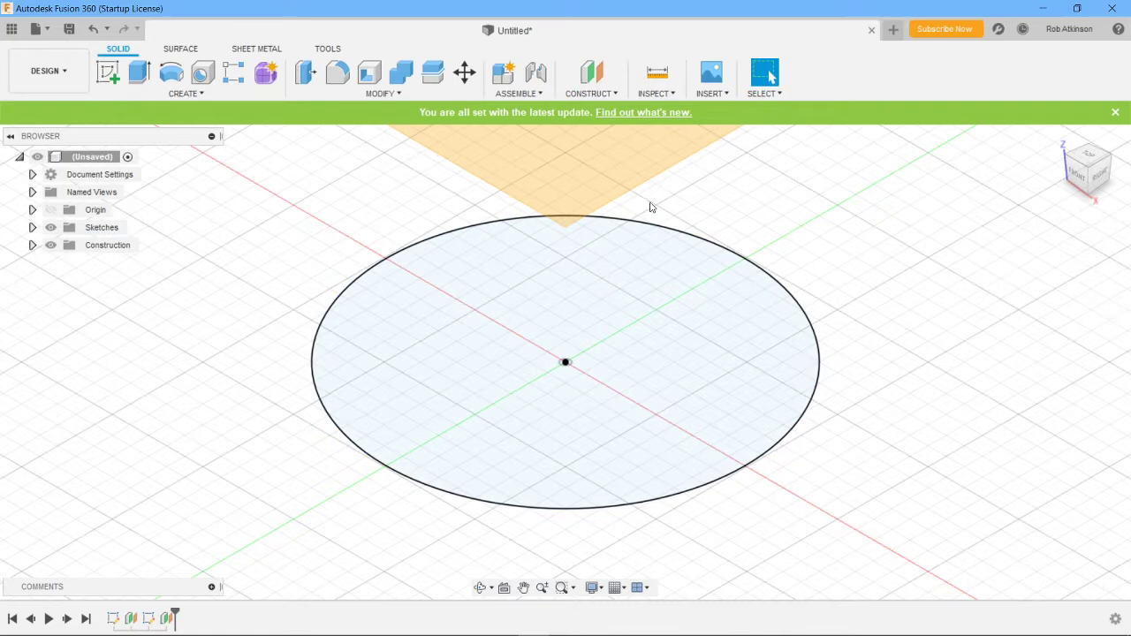
Start a new sketch on the newly constructed offset plane above the circle.
click(600, 171)
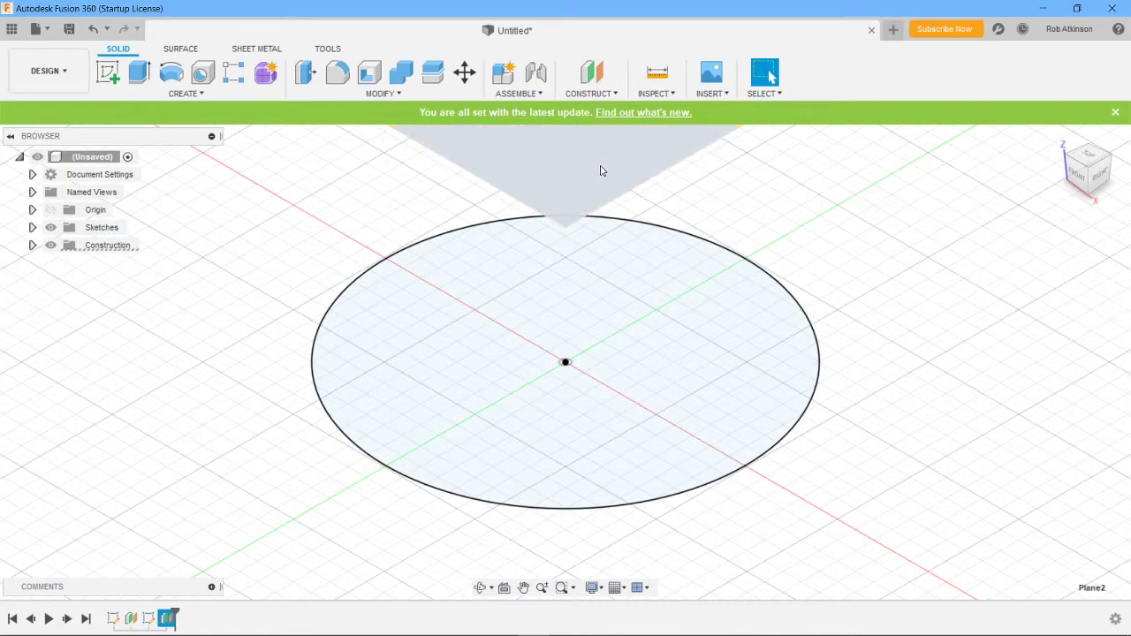
scroll(601, 170, down, 8)
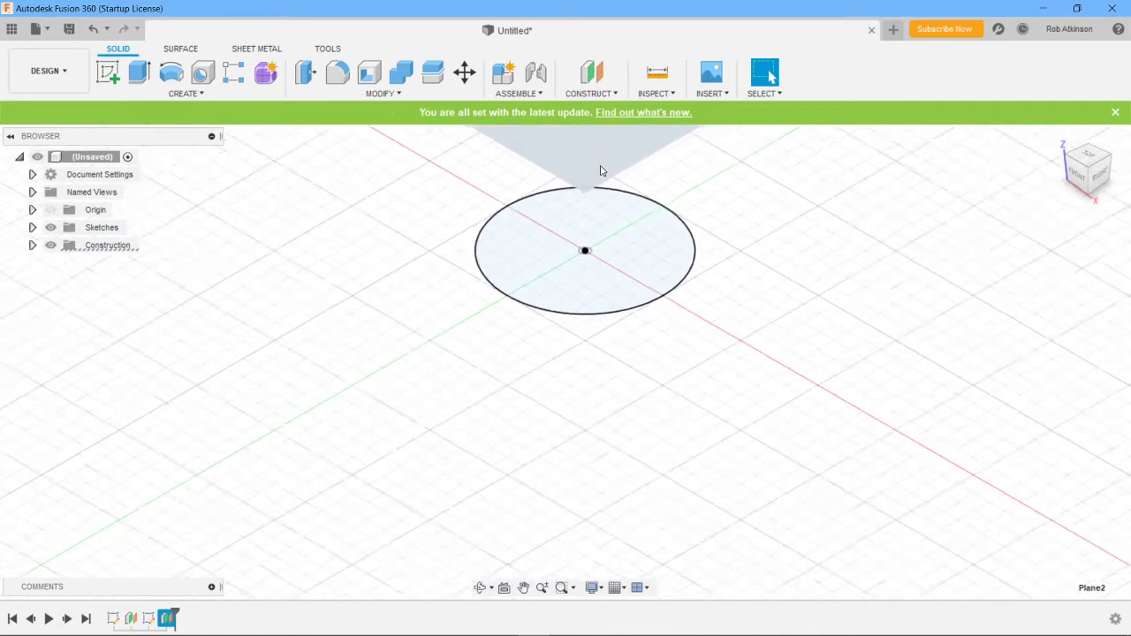
click(523, 588)
drag(638, 354, 625, 544)
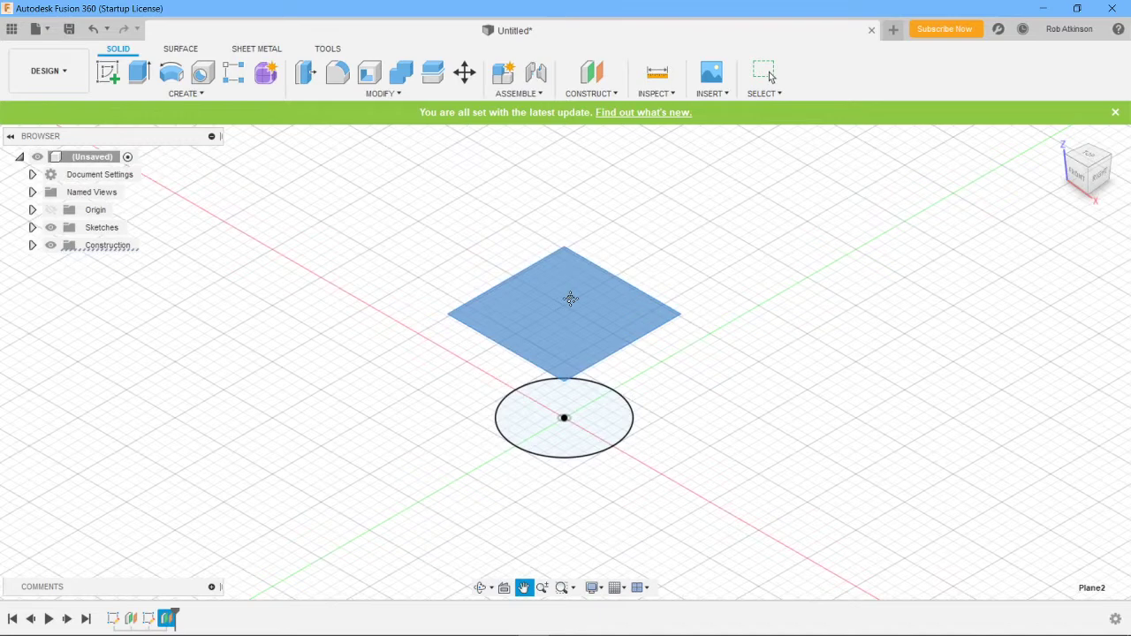
key(Escape)
click(195, 93)
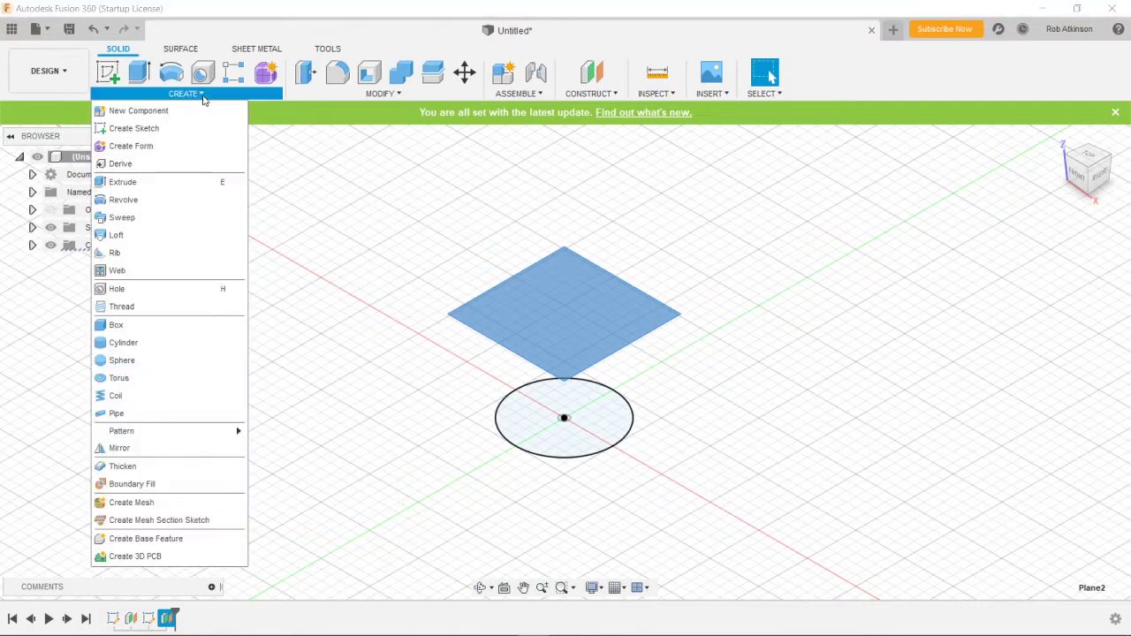
click(152, 129)
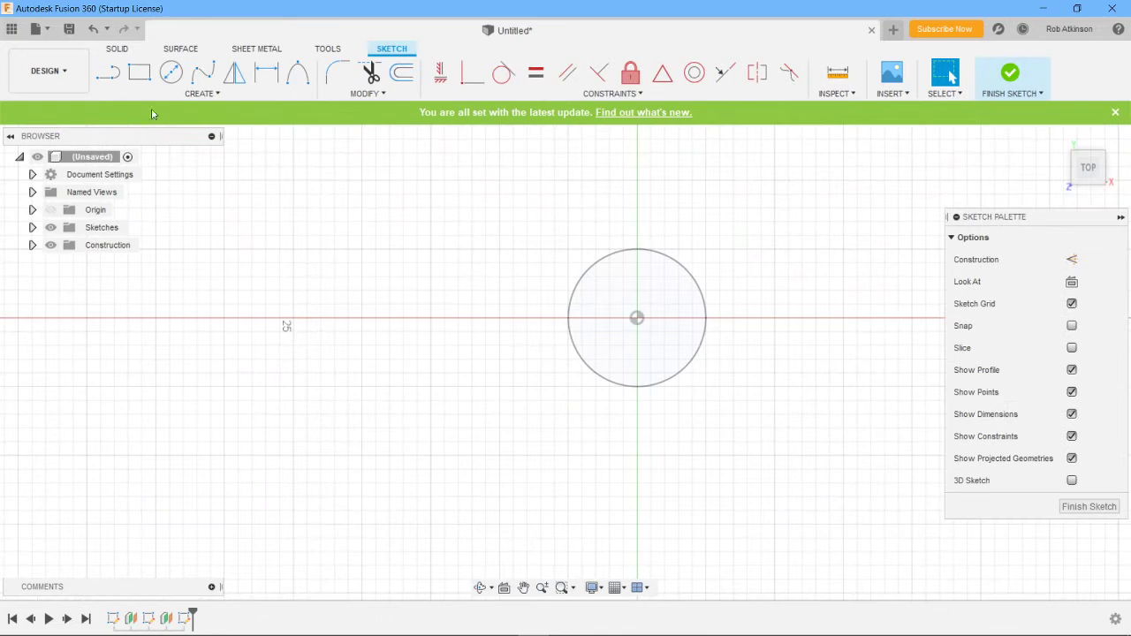
Draw a centre-diameter circle of 12 mm centred on the sketch origin and return to the home view.
click(171, 72)
click(637, 318)
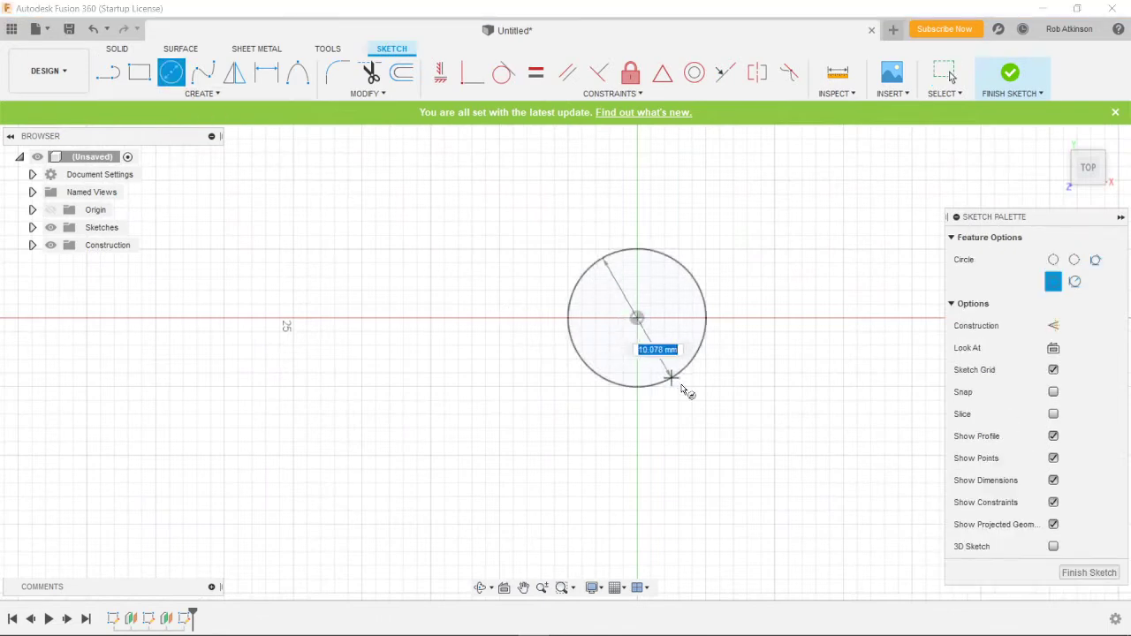
text(12)
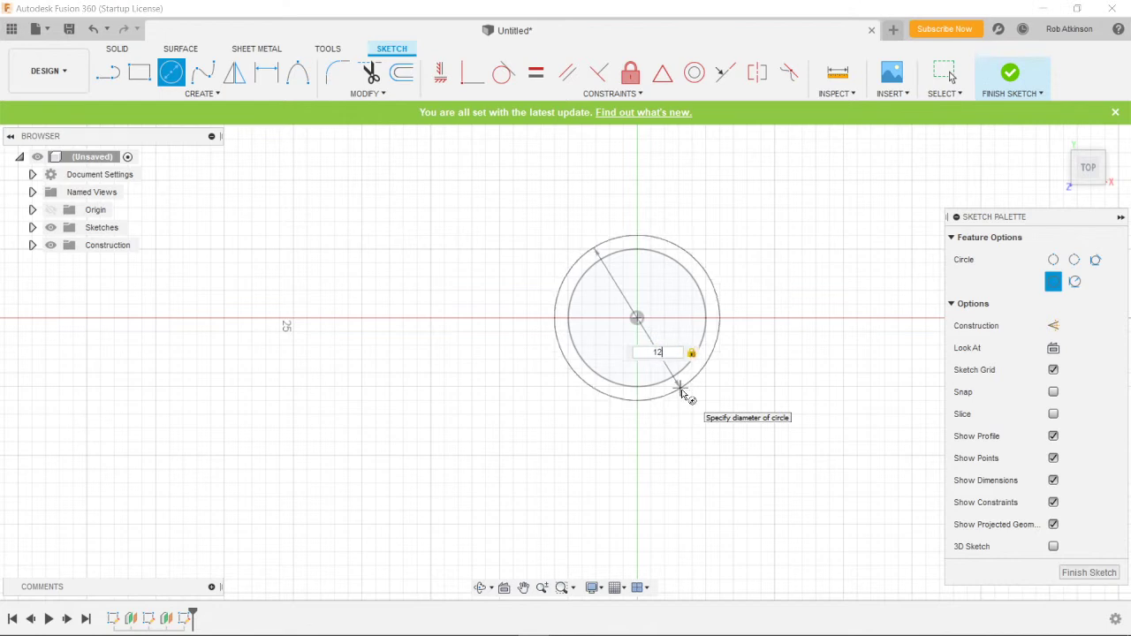
key(Return)
key(Escape)
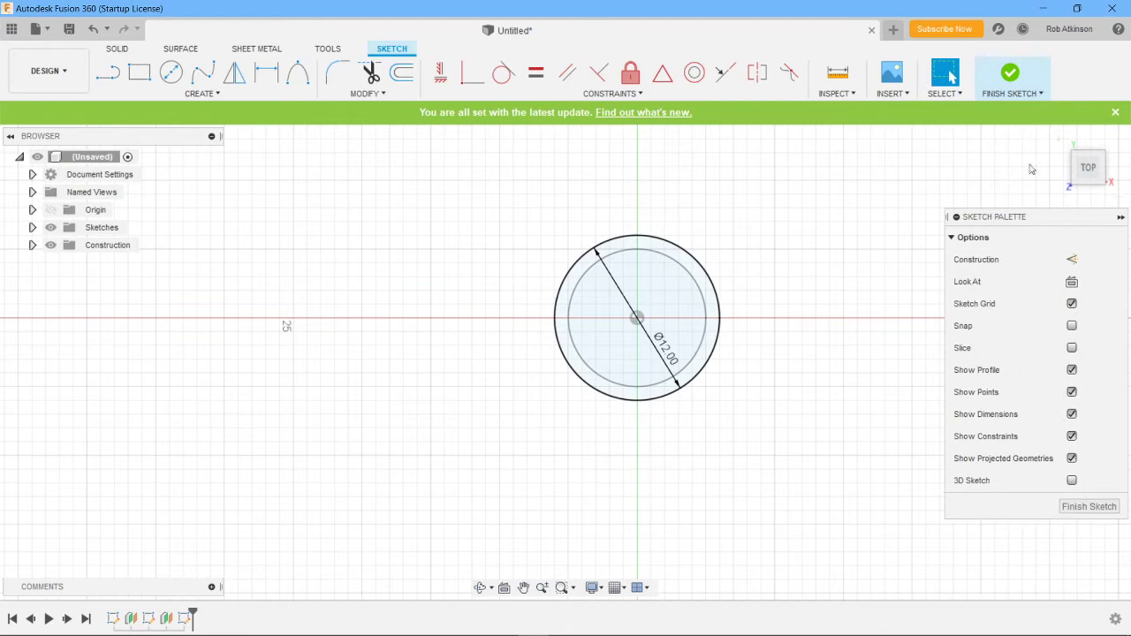
click(1059, 140)
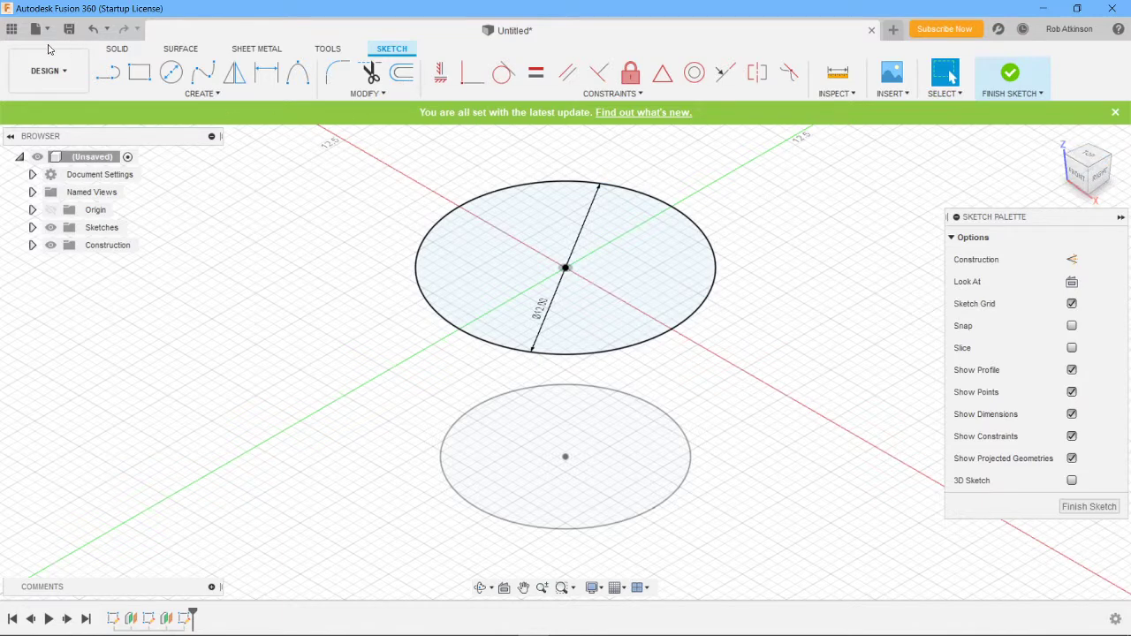
Construct an offset plane 18.5 mm above the XY origin plane.
click(117, 51)
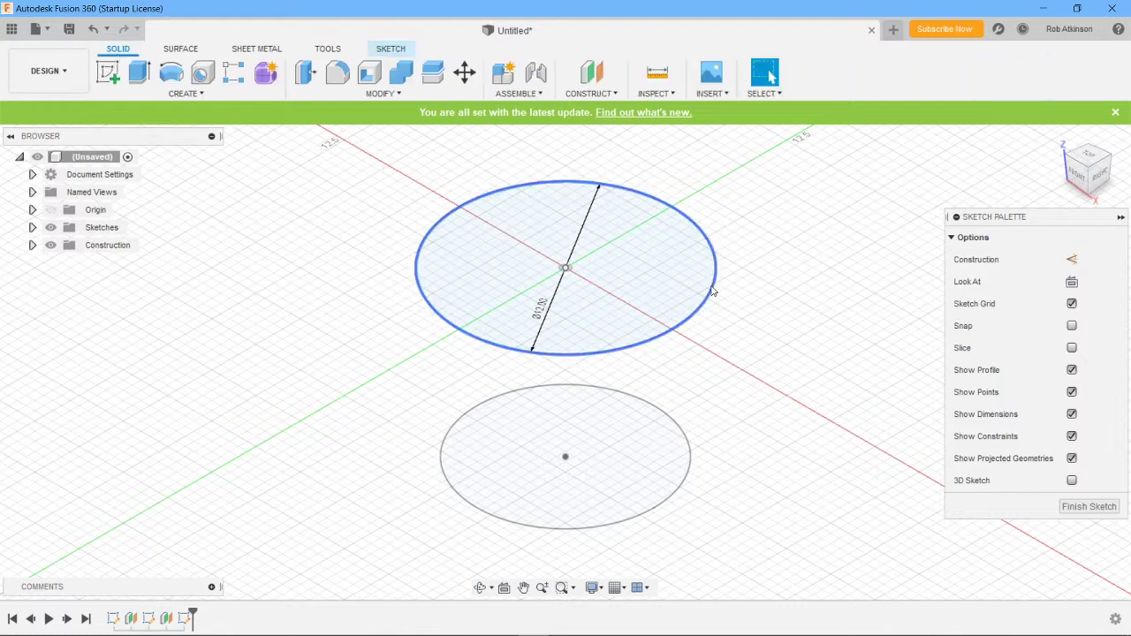
click(616, 95)
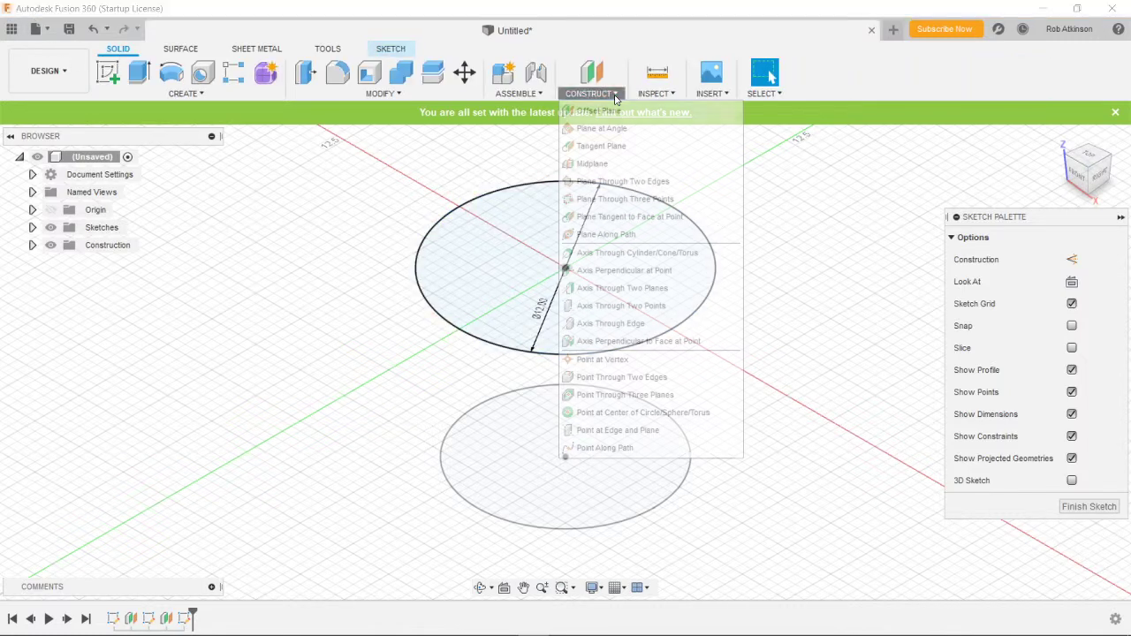
click(614, 112)
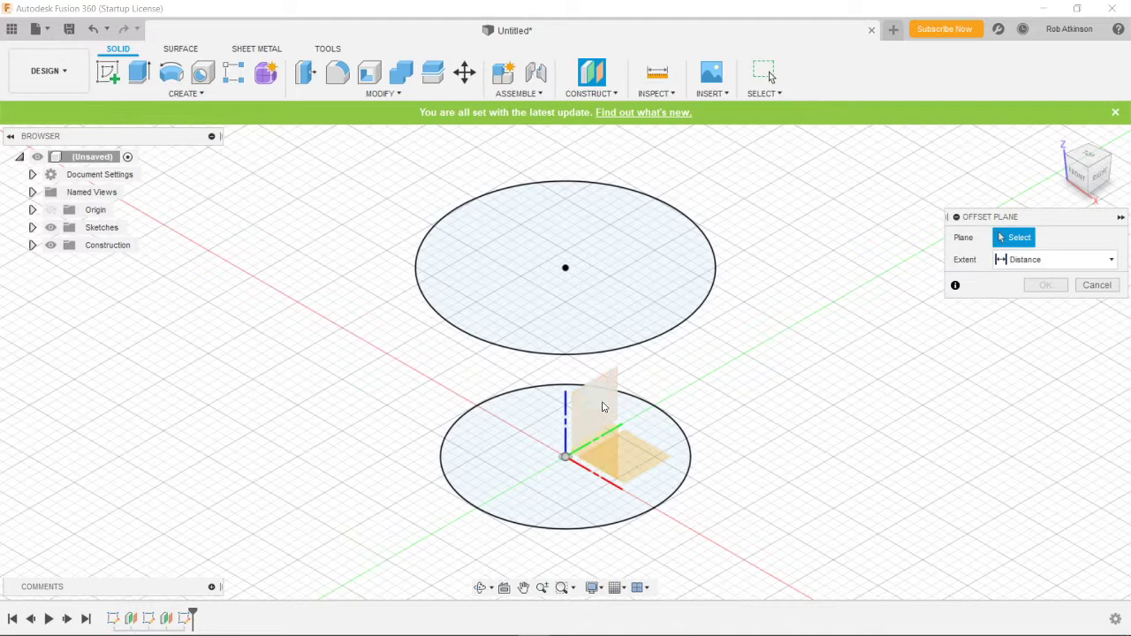
click(641, 462)
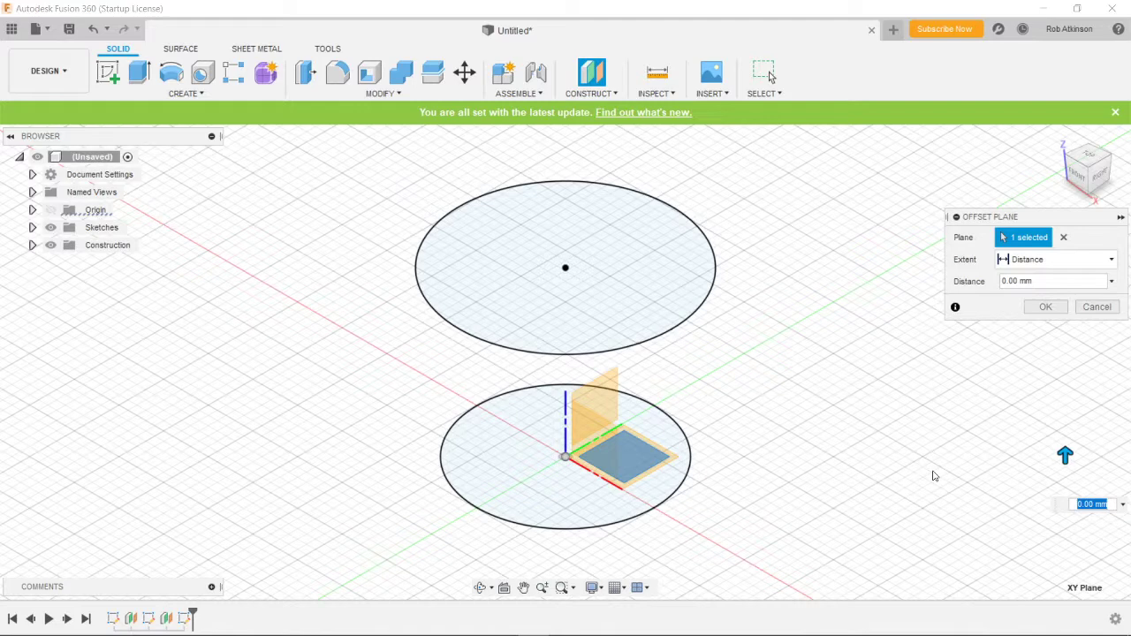
text(9.2)
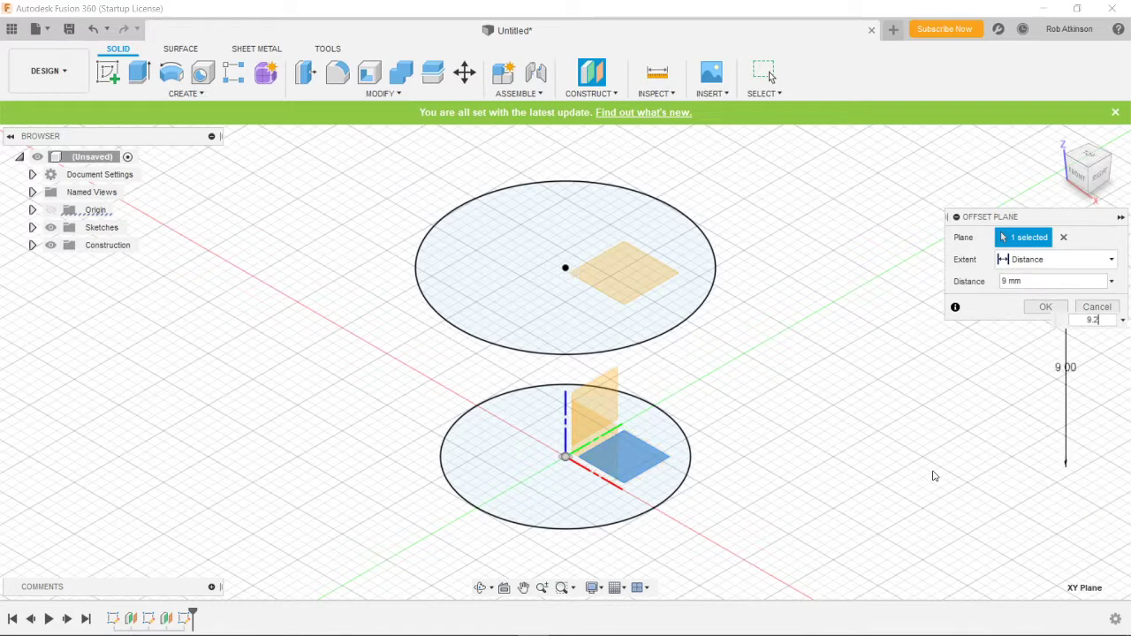
text(5)
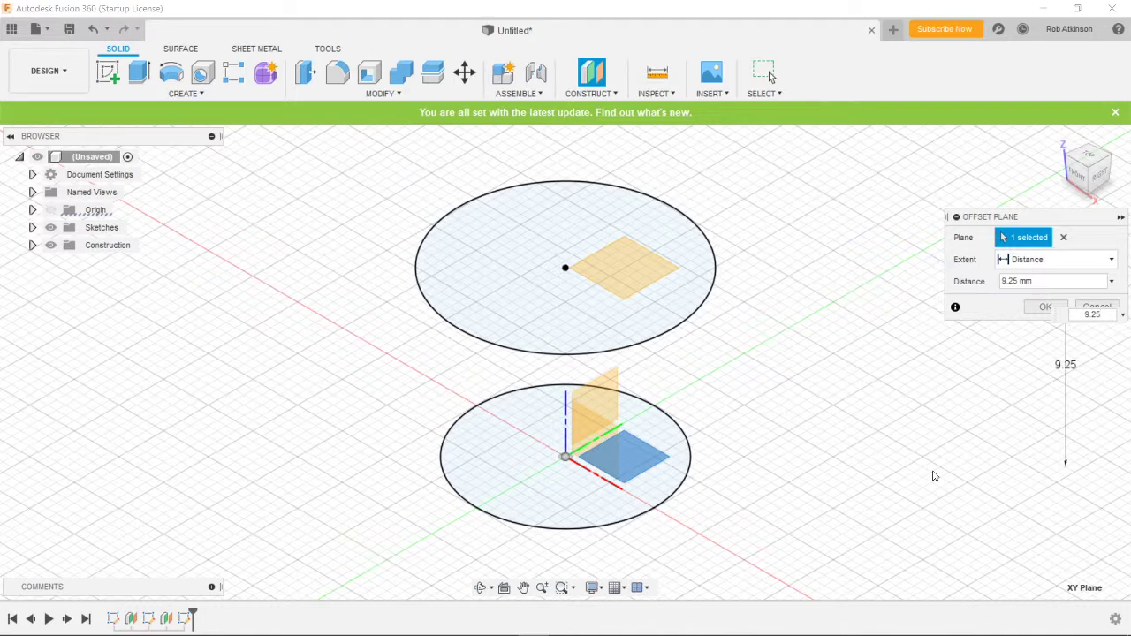
key(BackSpace)
text(9)
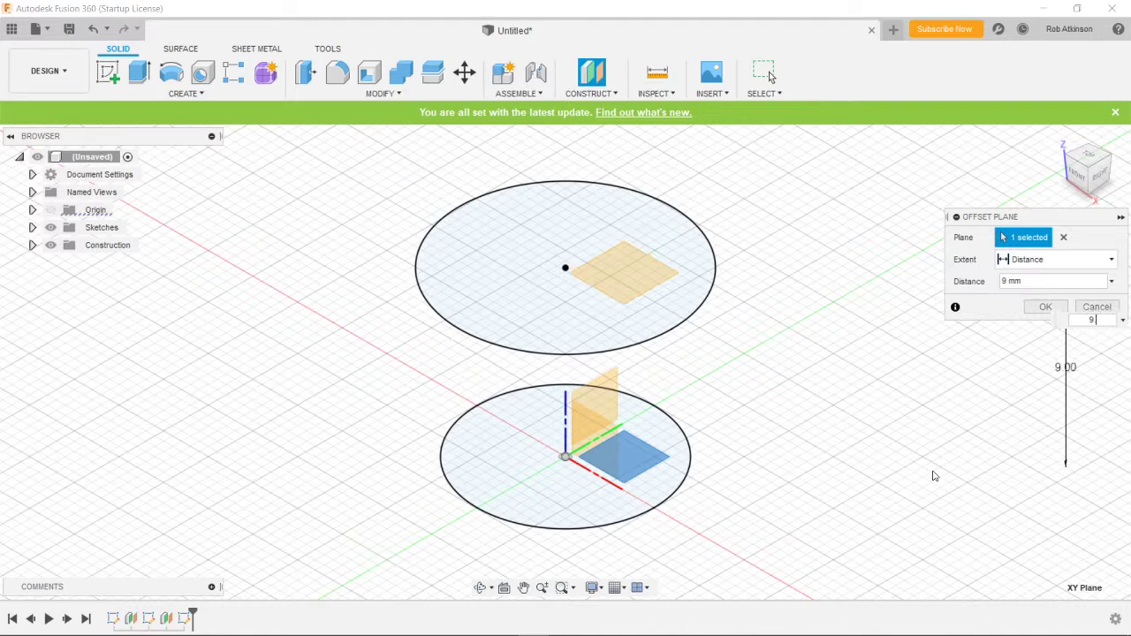
key(BackSpace)
text(18)
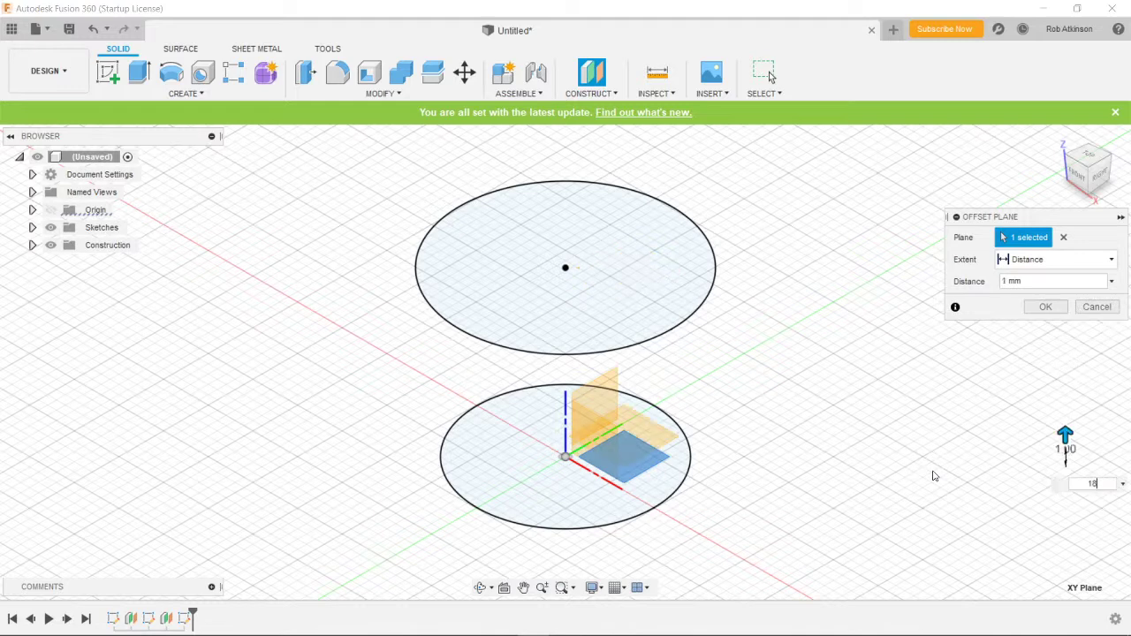
text(.5)
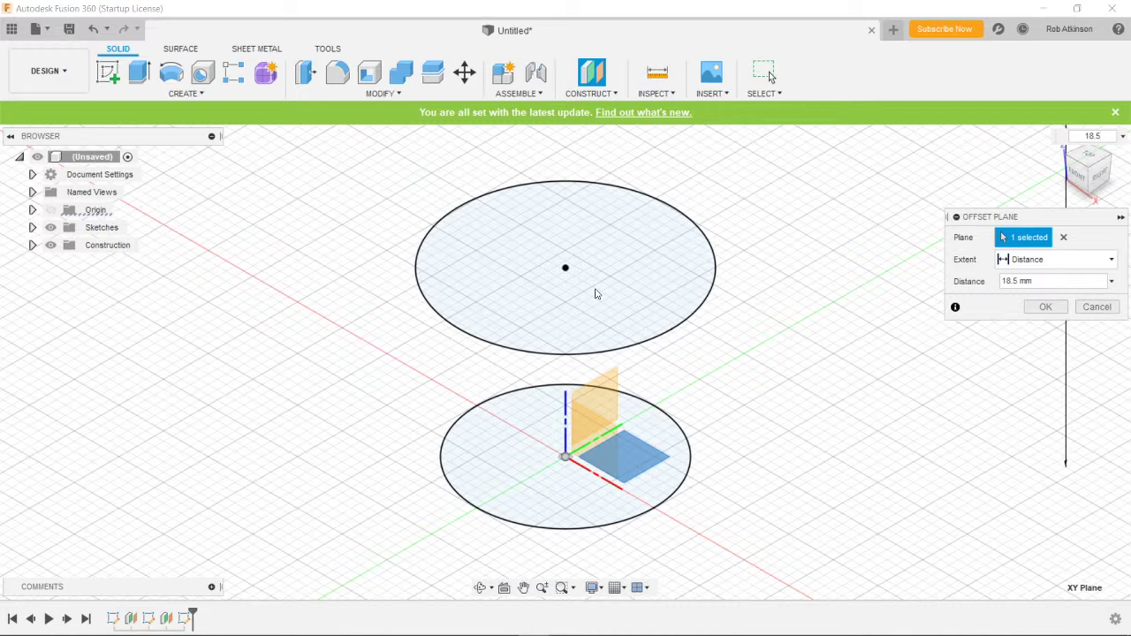
click(1046, 308)
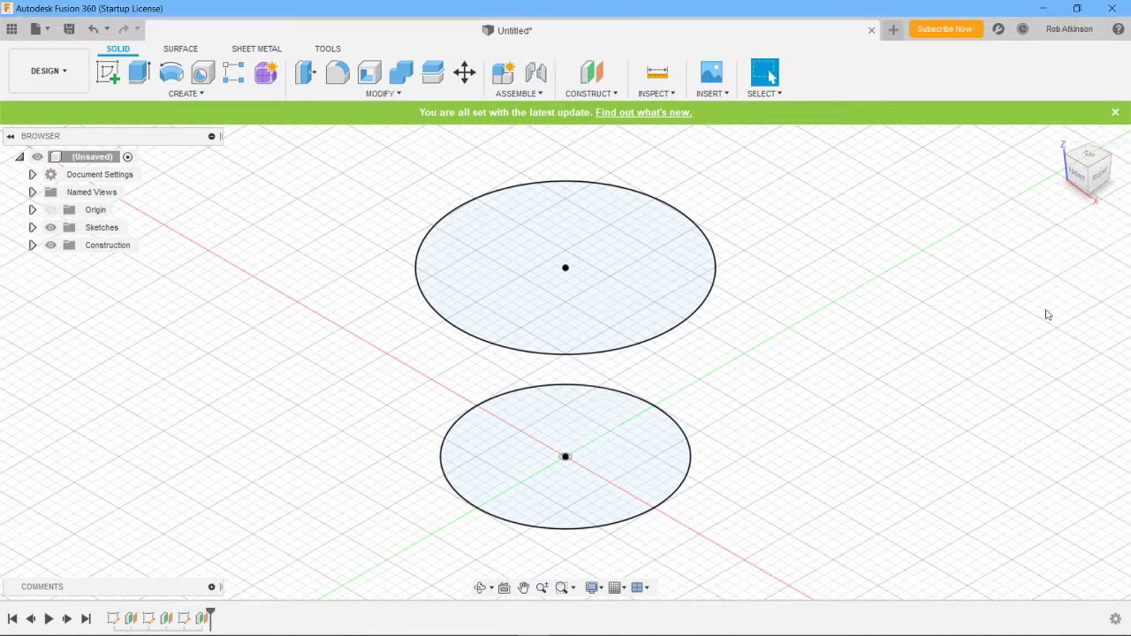
Start a new sketch on the uppermost offset plane, above both existing circles.
click(1060, 141)
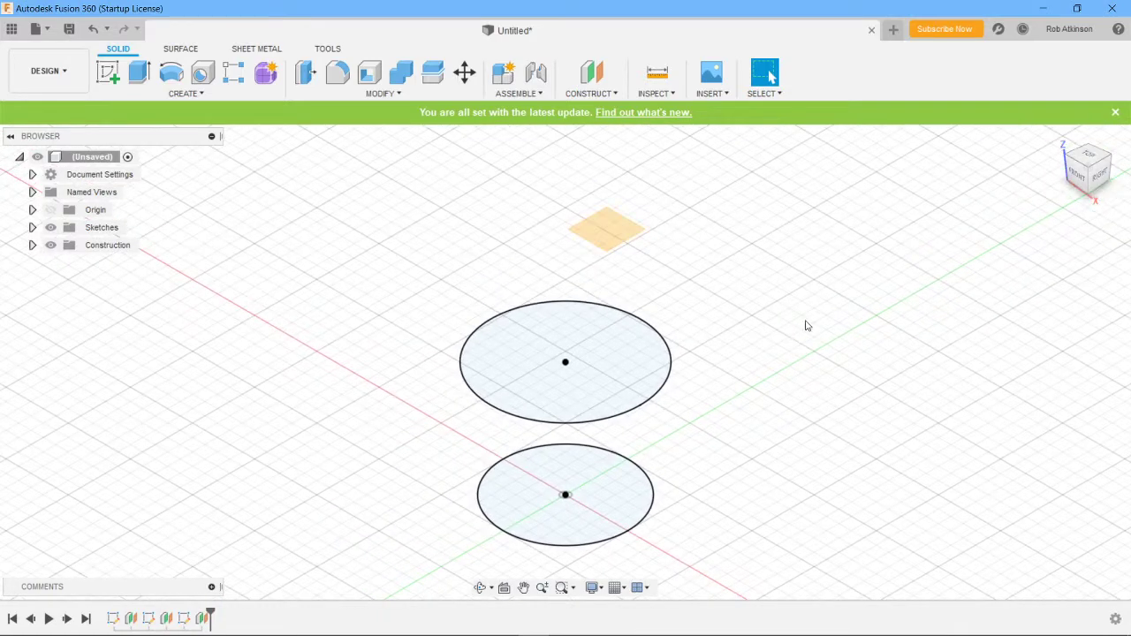
click(608, 240)
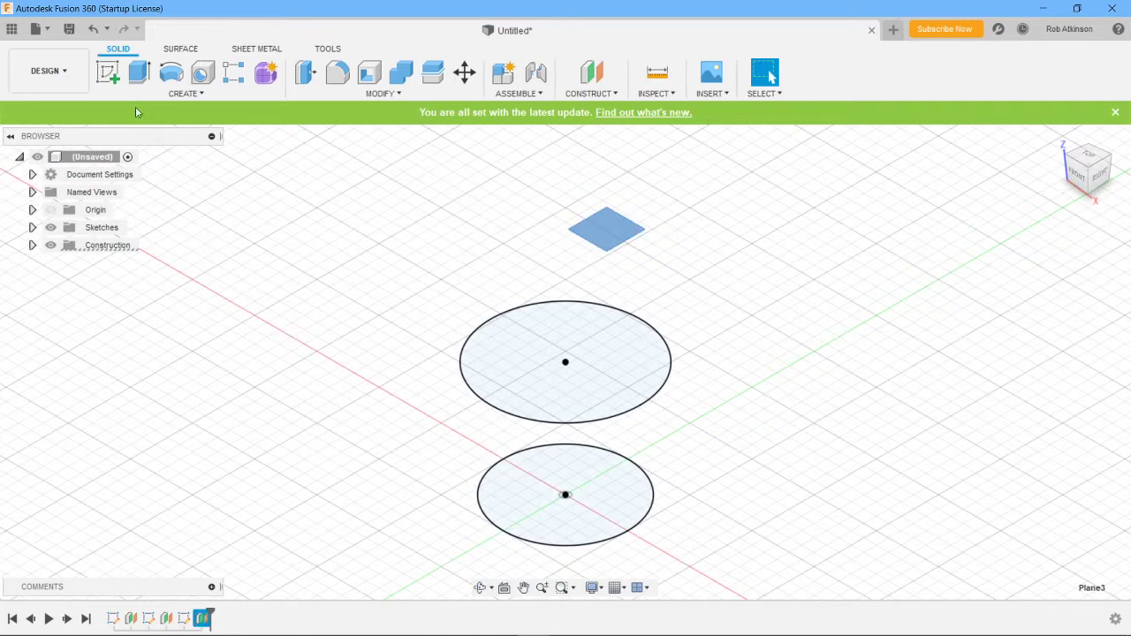
click(109, 74)
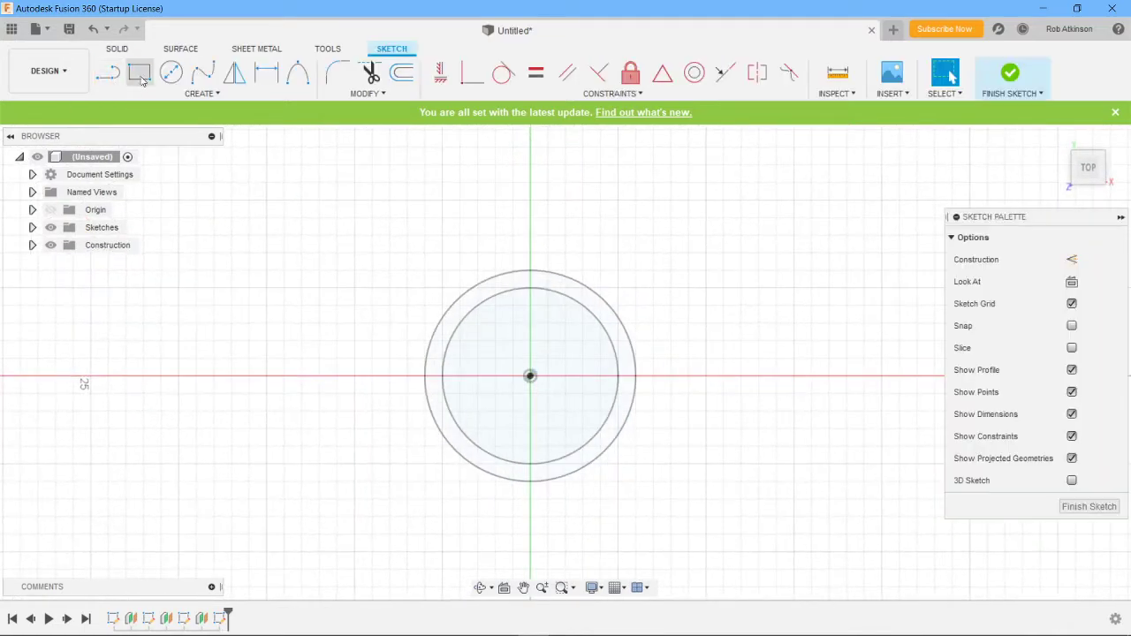
Draw a centre-diameter circle of 10 mm centred on the sketch origin and return to the home view.
click(172, 72)
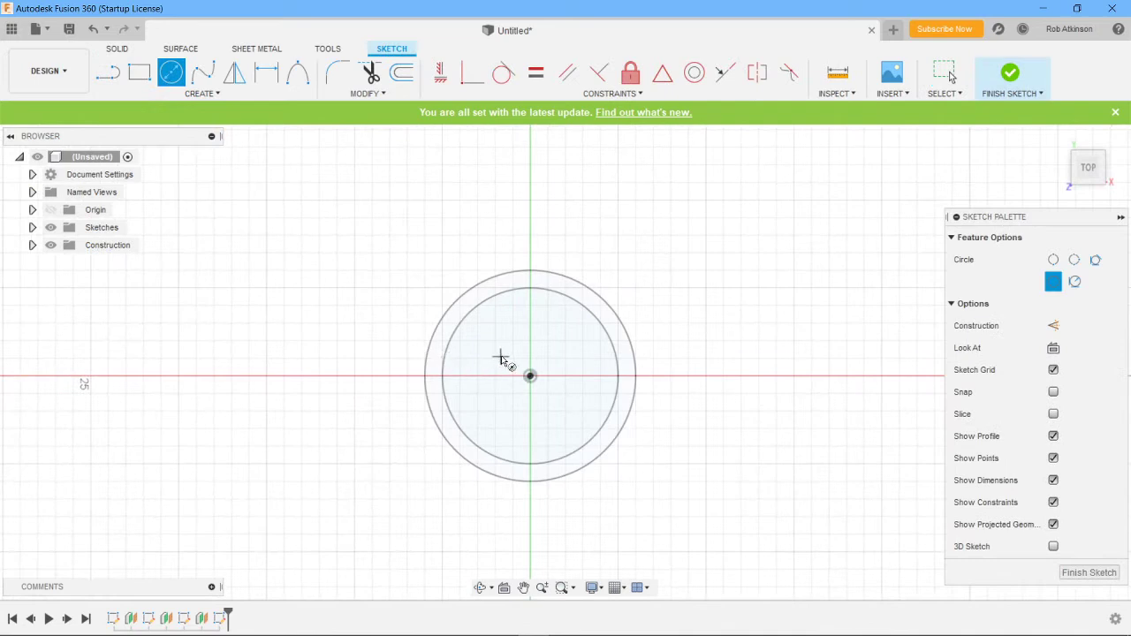
click(530, 377)
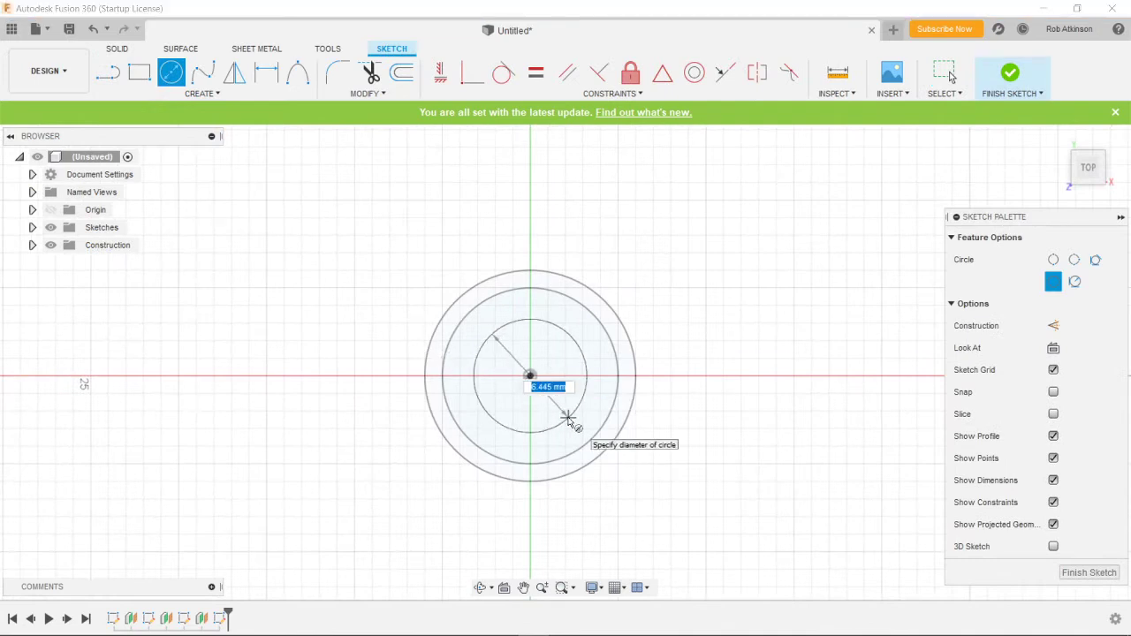
text(10)
key(Return)
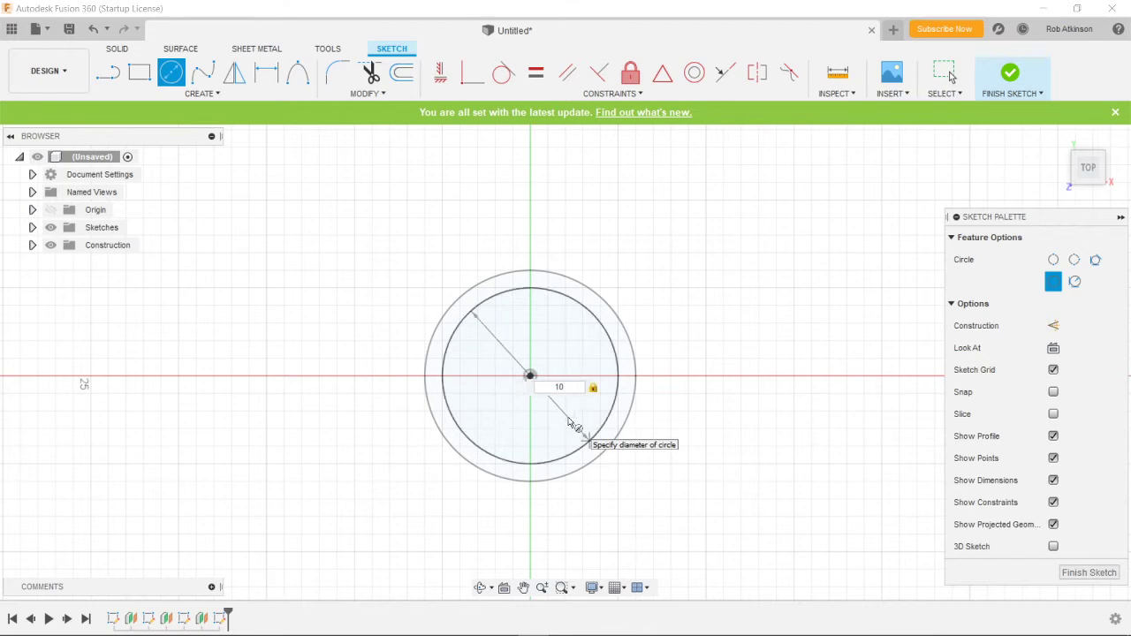
key(Escape)
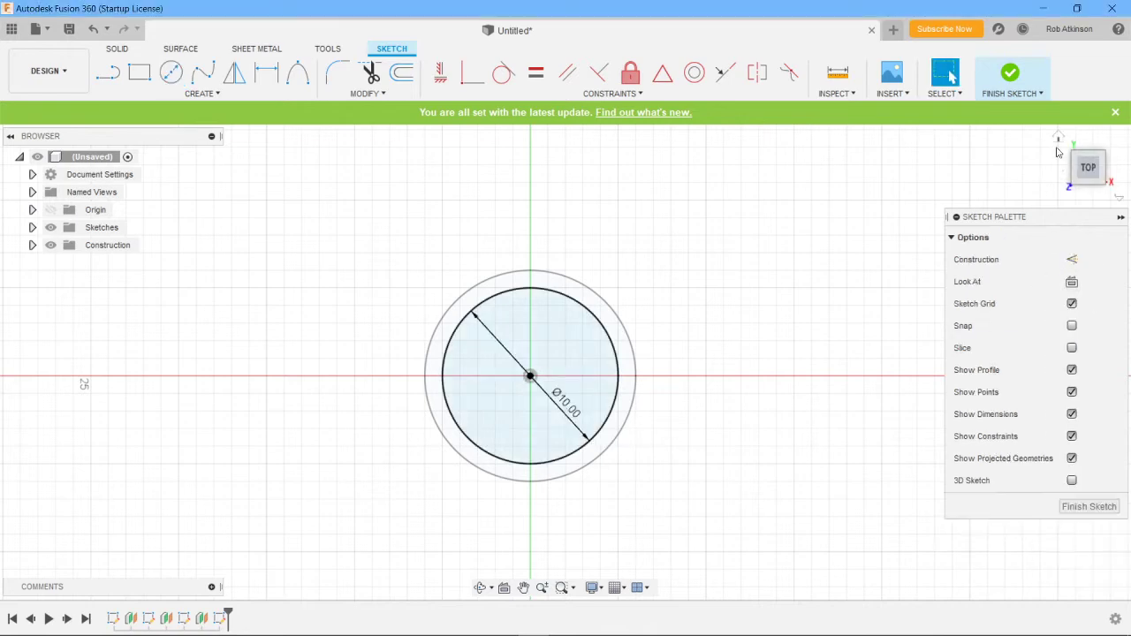
click(1060, 139)
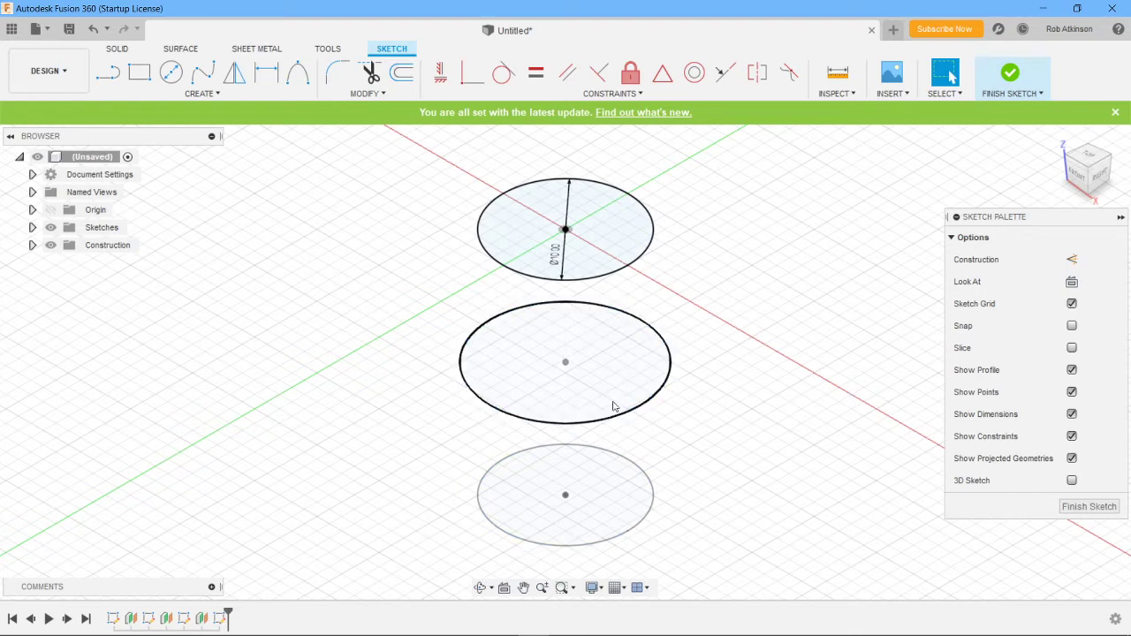
Loft the three stacked circle profiles, from the lowest to the uppermost, into a new solid body.
click(628, 496)
click(659, 380)
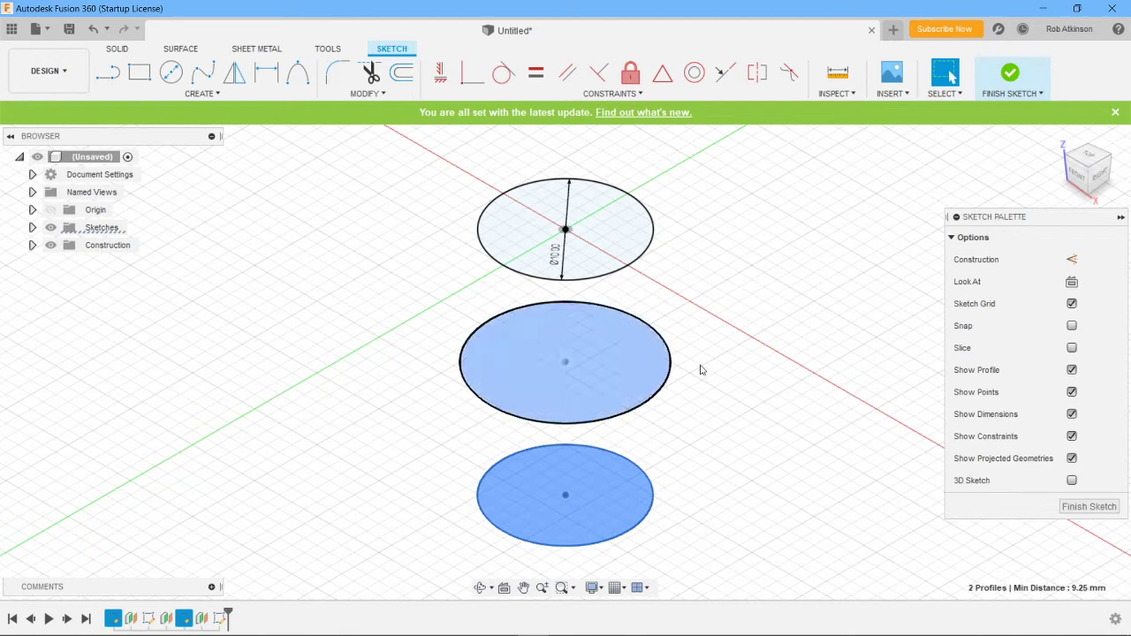
click(640, 244)
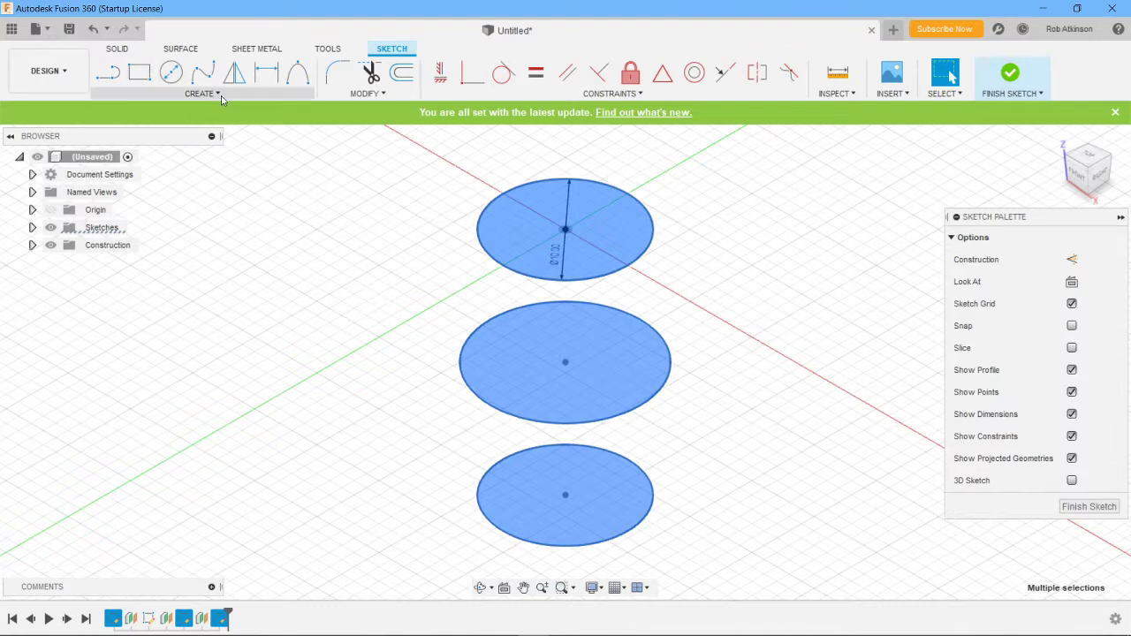
click(122, 50)
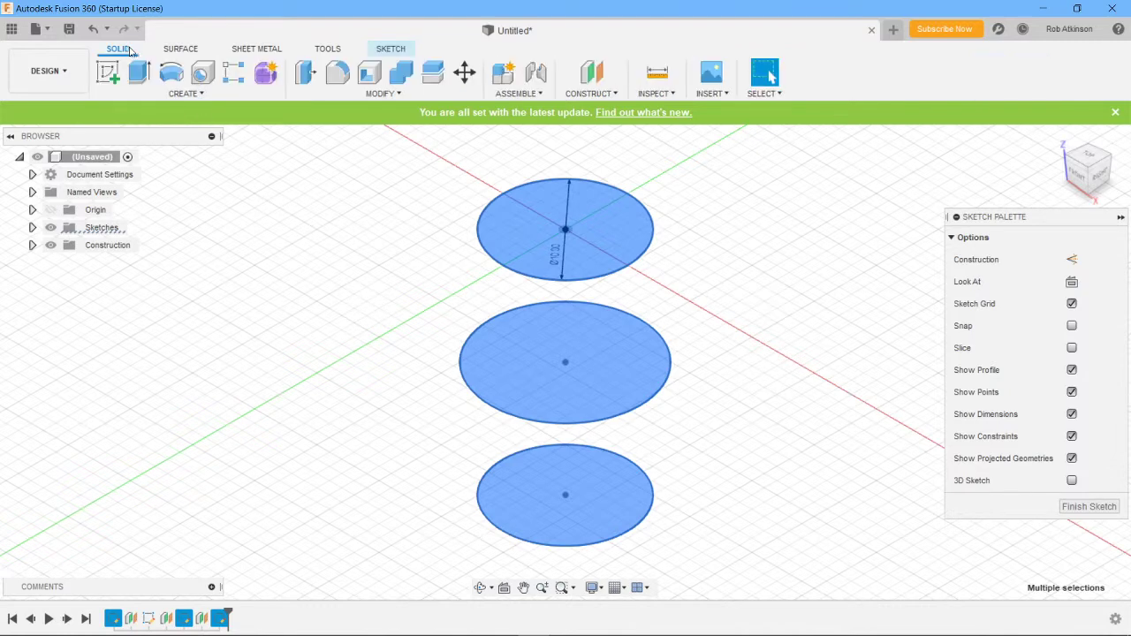
click(202, 93)
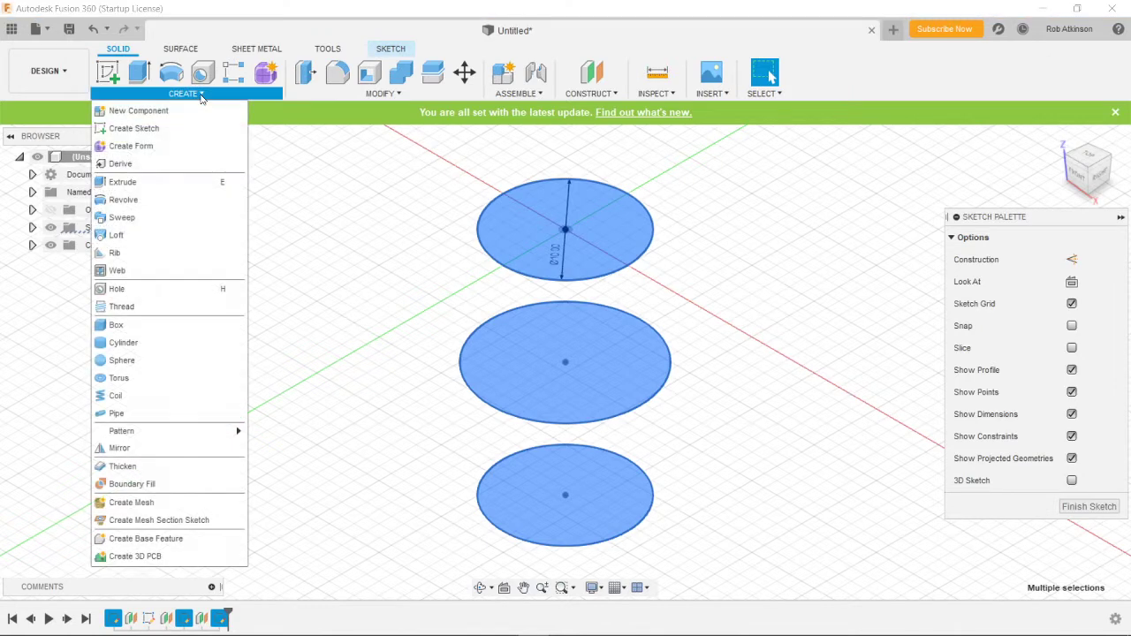
click(146, 240)
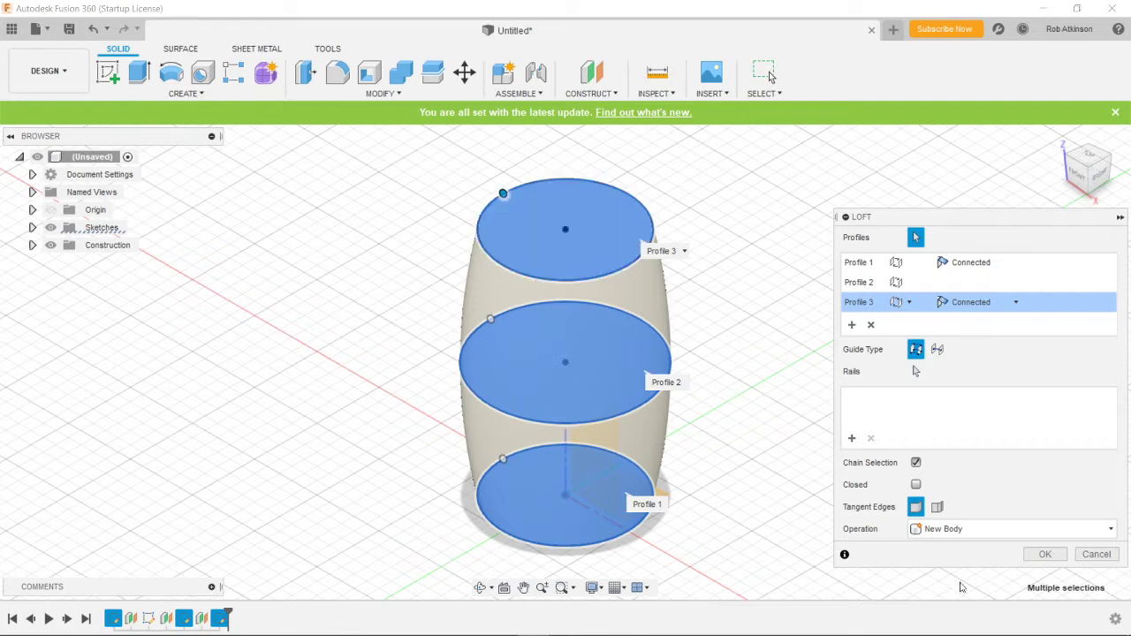
click(1041, 557)
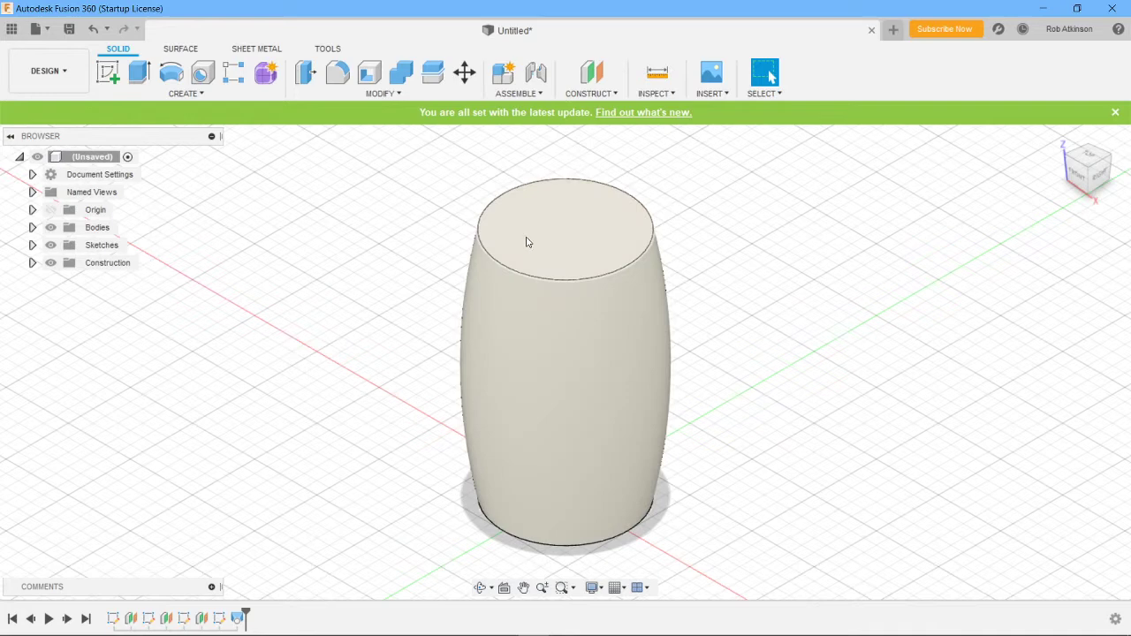
click(589, 237)
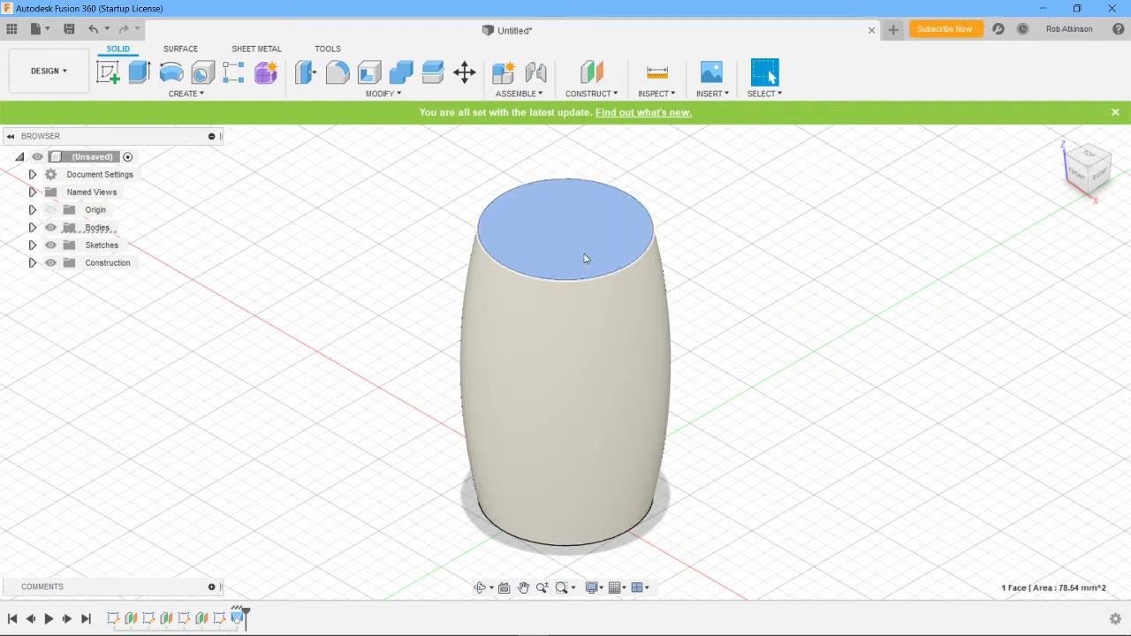
key(h)
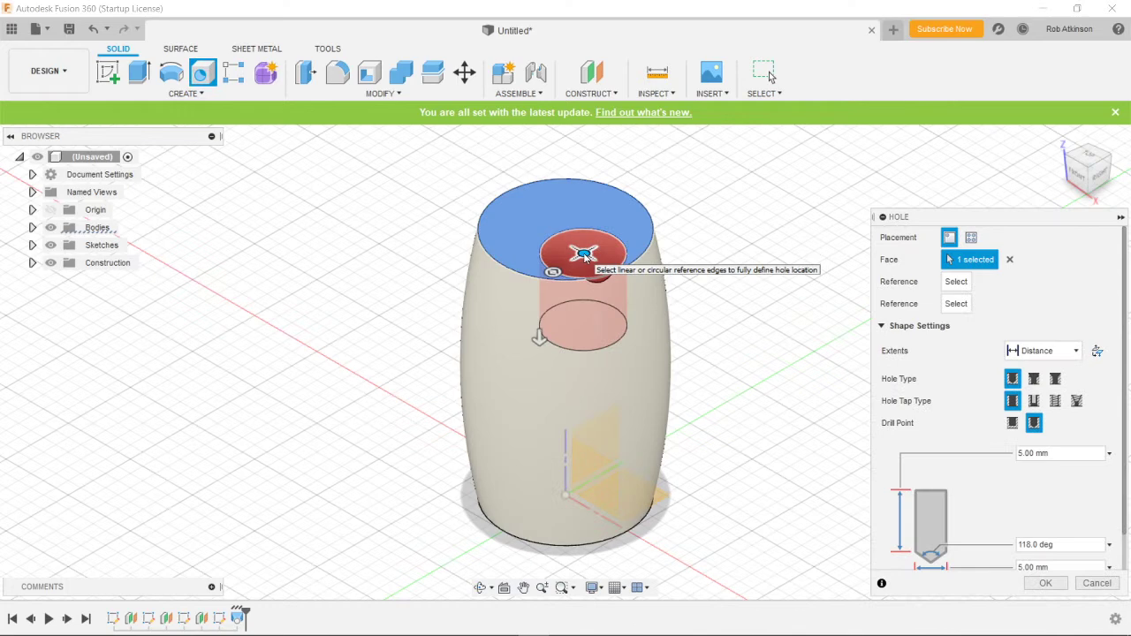
key(Escape)
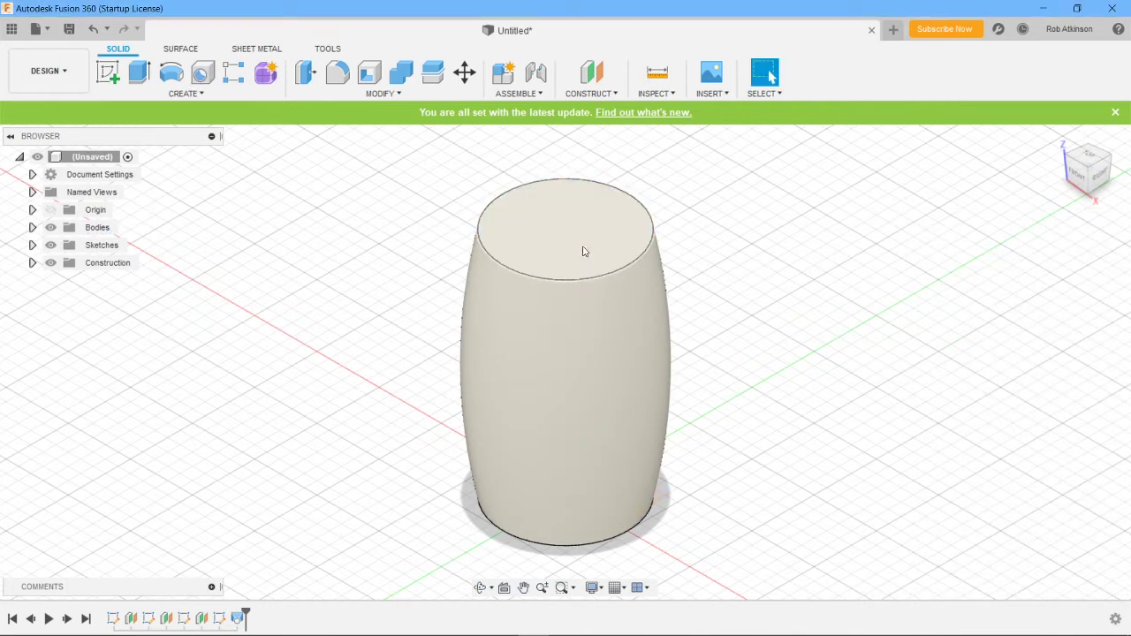
Shell the barrel from its top face with a 2 mm inside thickness.
click(583, 252)
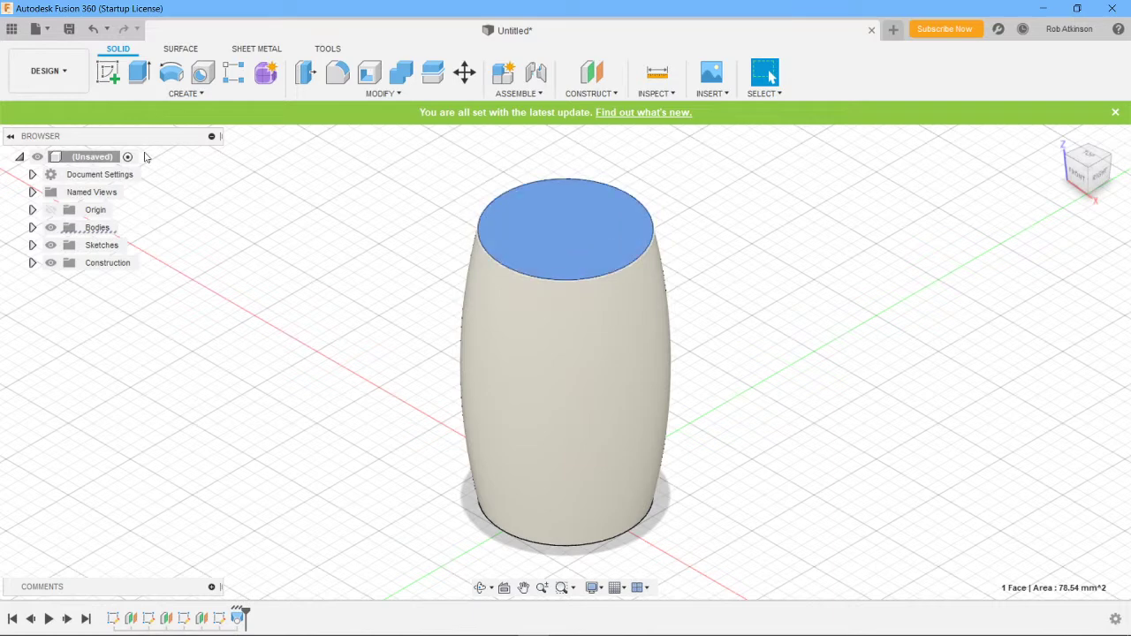
click(397, 93)
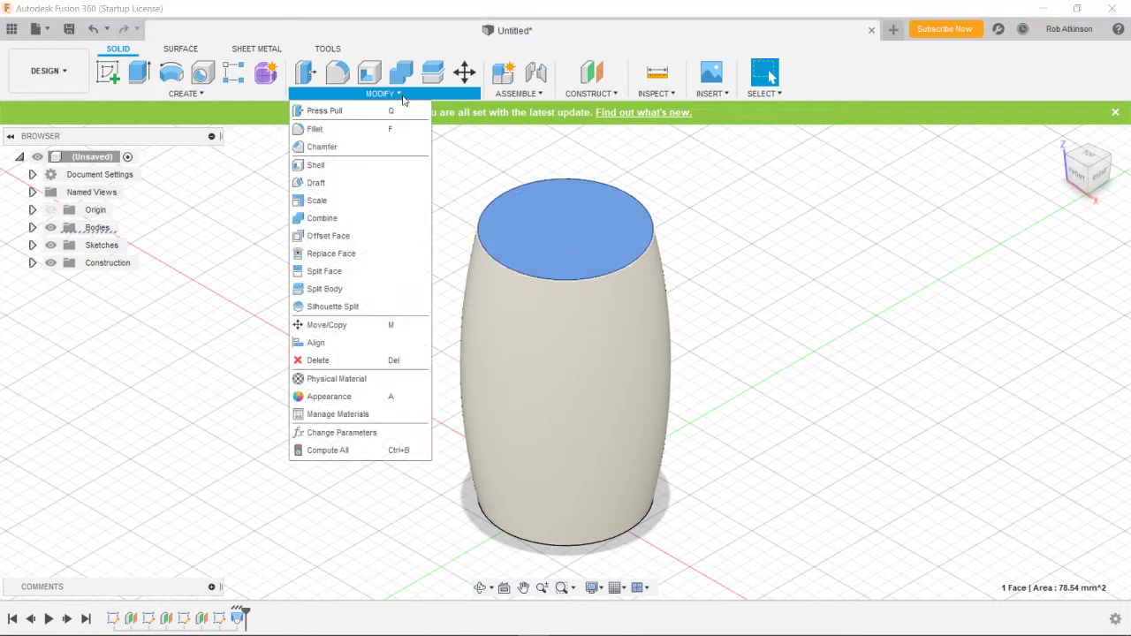
click(315, 165)
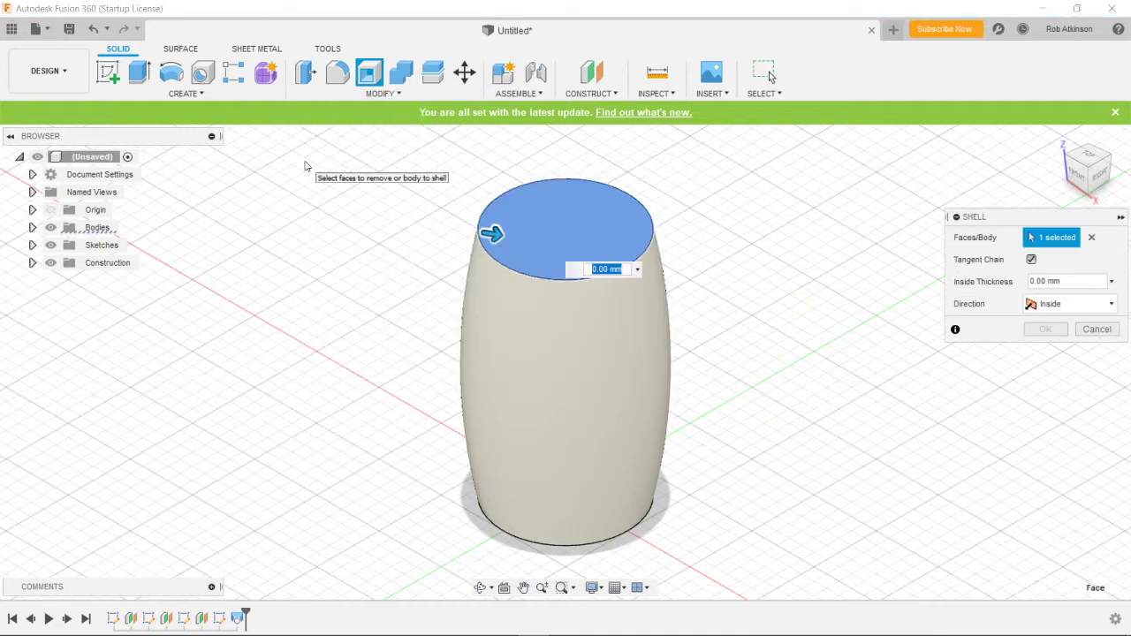
drag(495, 235, 517, 243)
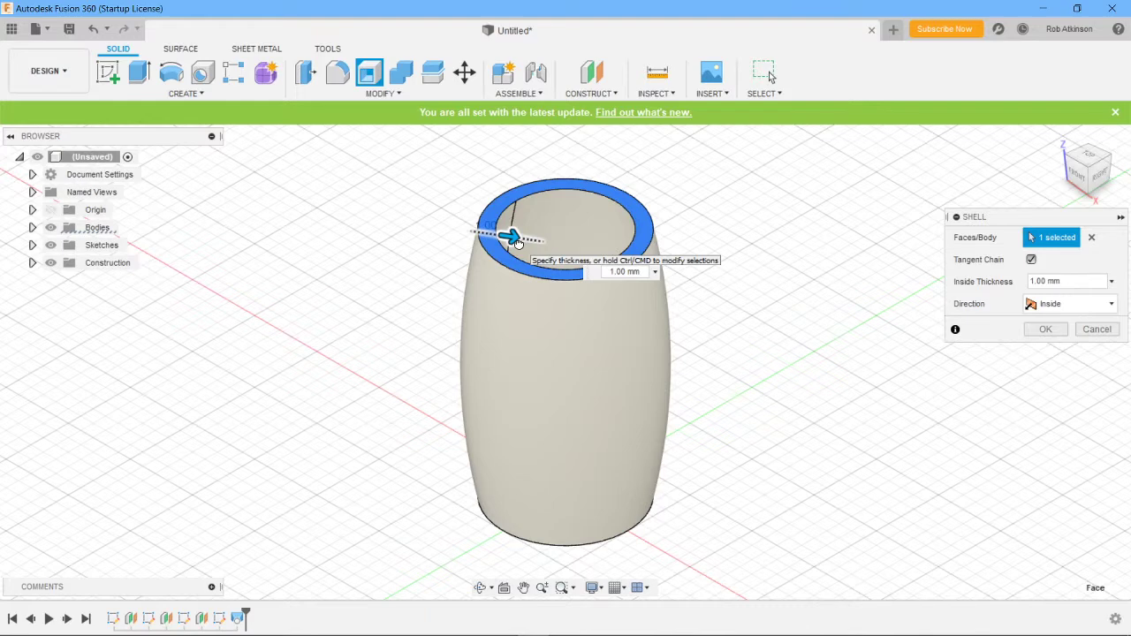
drag(519, 243, 530, 244)
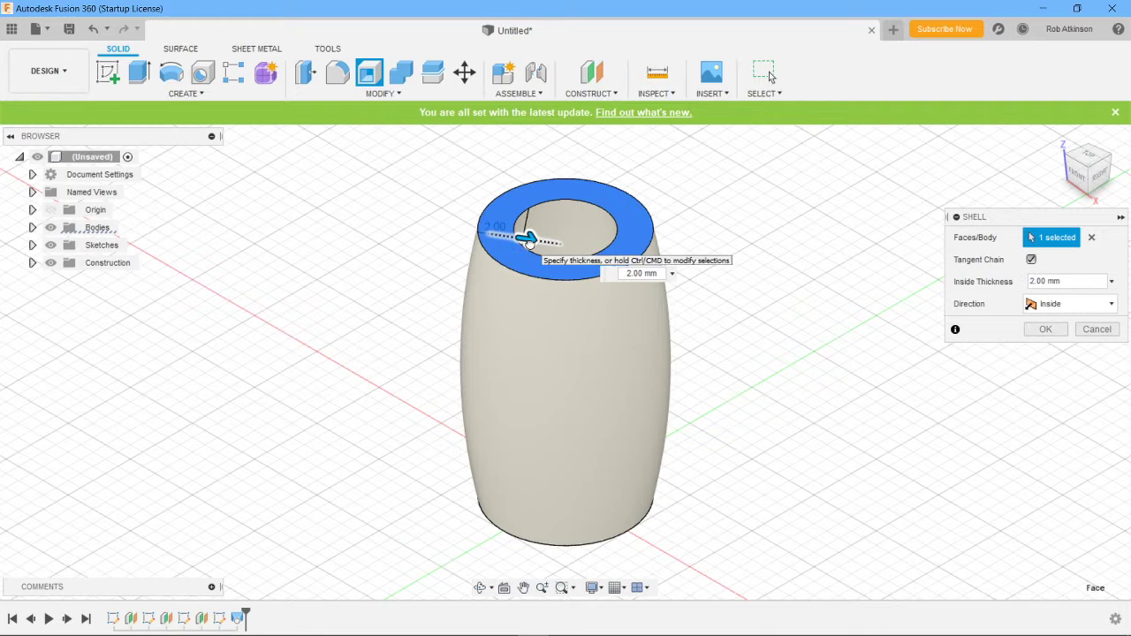
drag(527, 240, 542, 243)
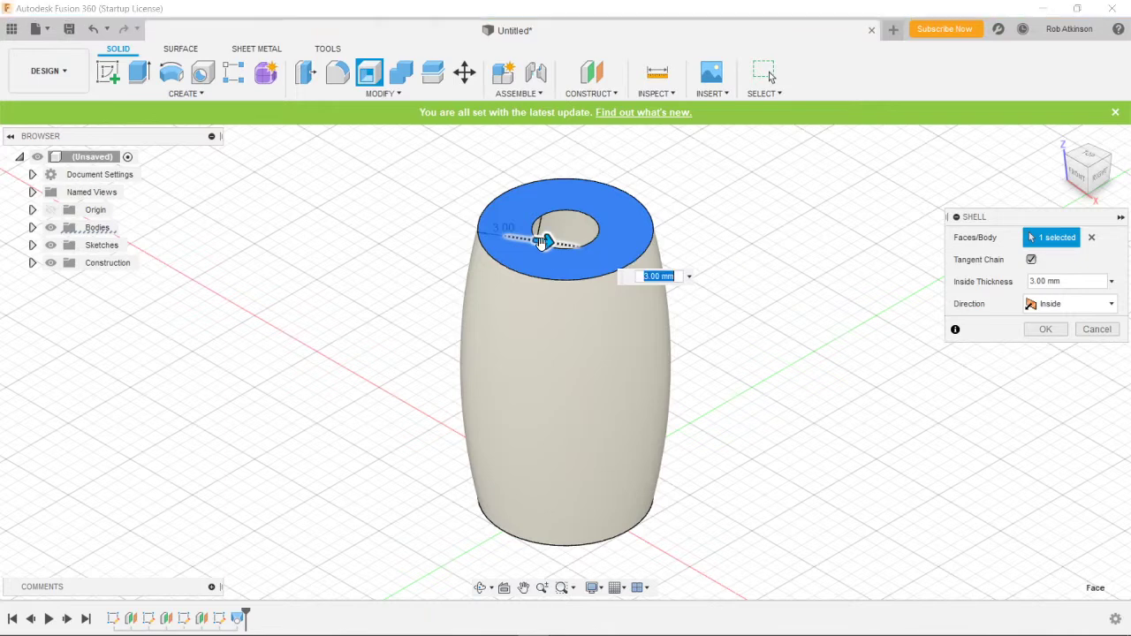
click(658, 276)
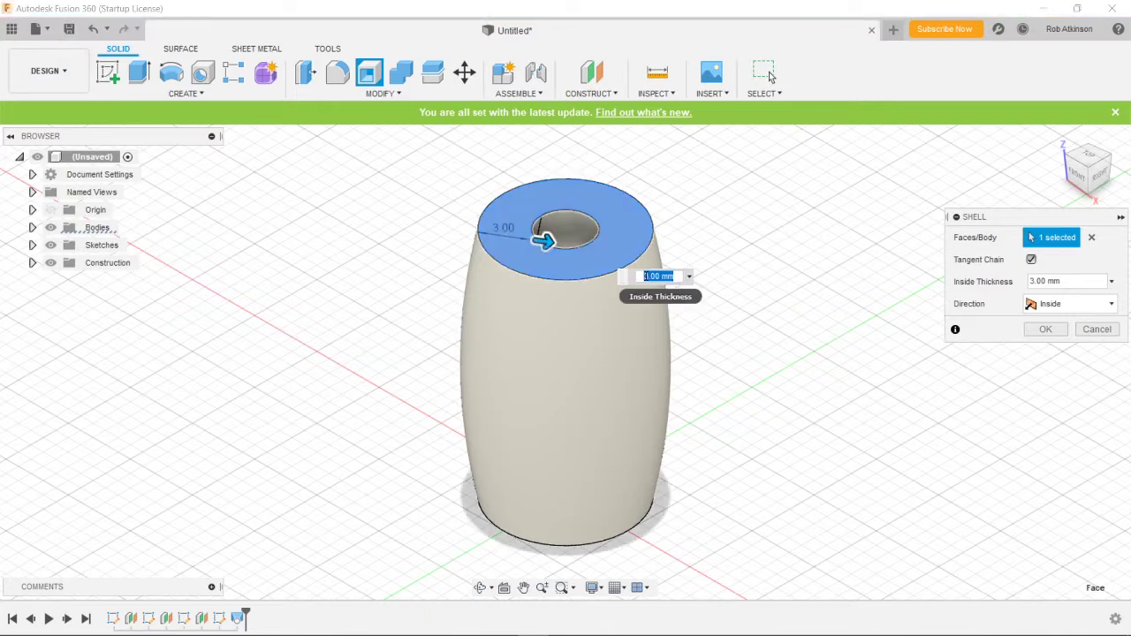
text(4)
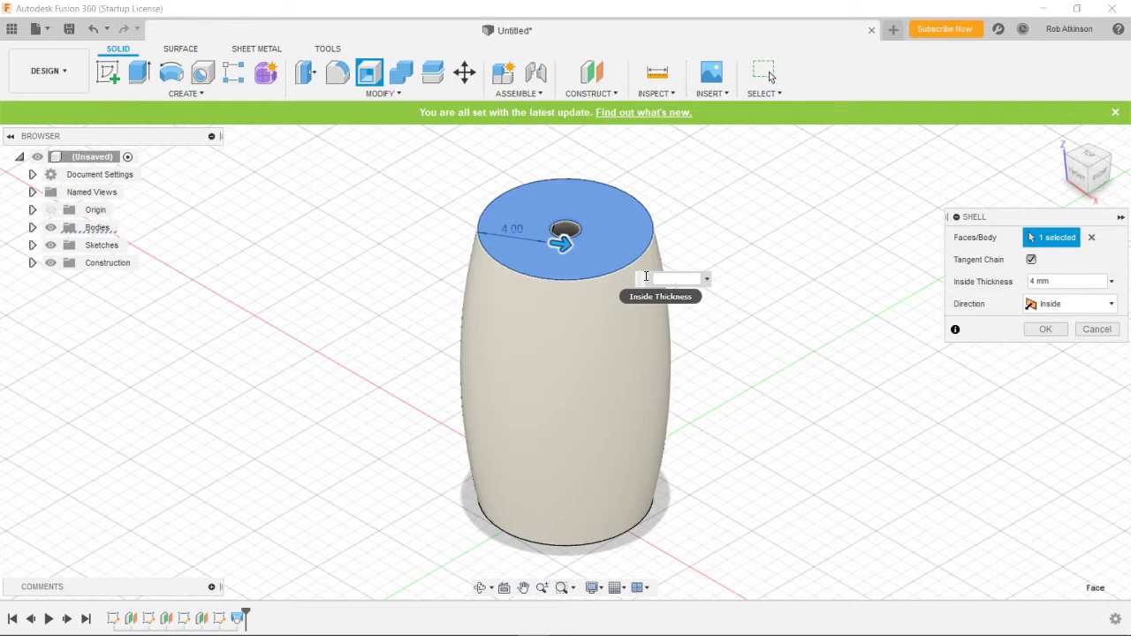
drag(566, 239, 527, 238)
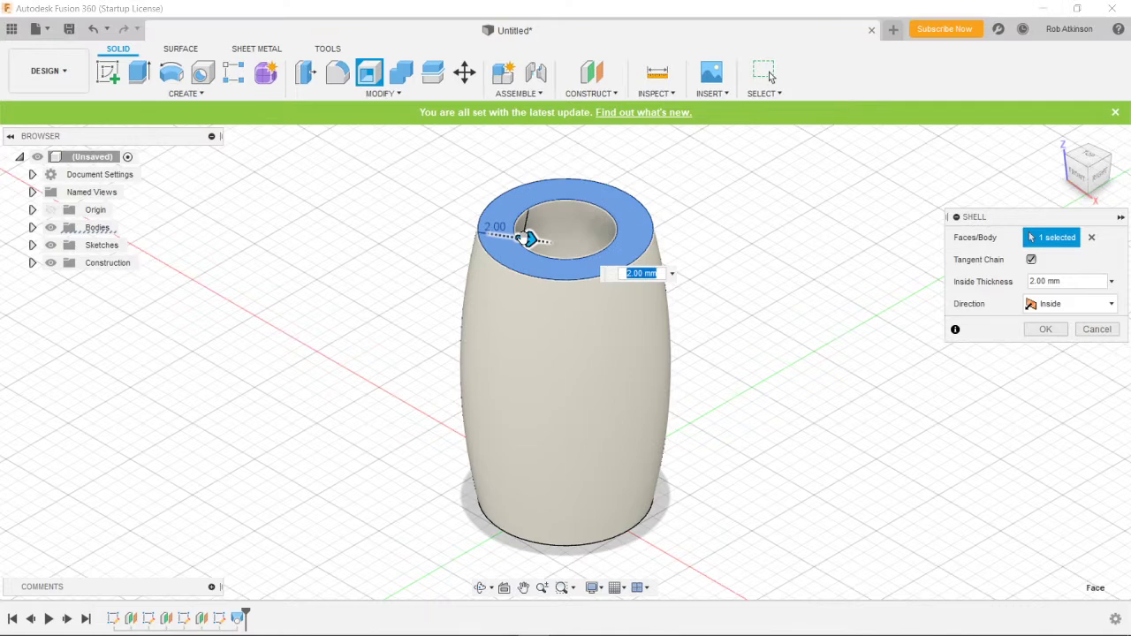
key(Return)
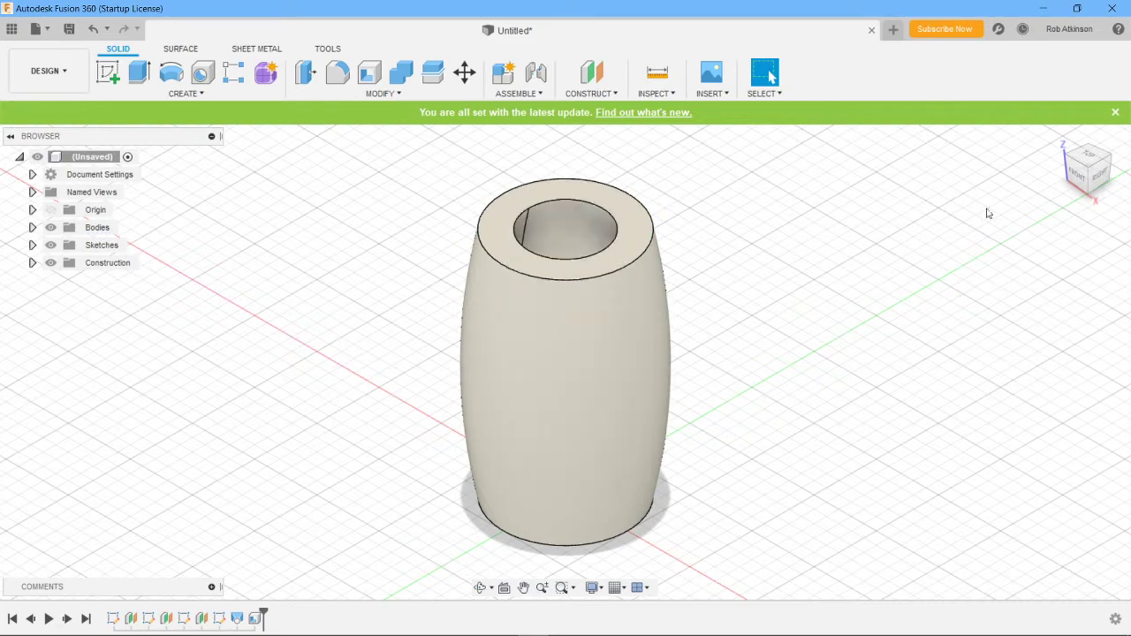
Delete the inner floor face of the shelled barrel to open its lower end.
click(1092, 158)
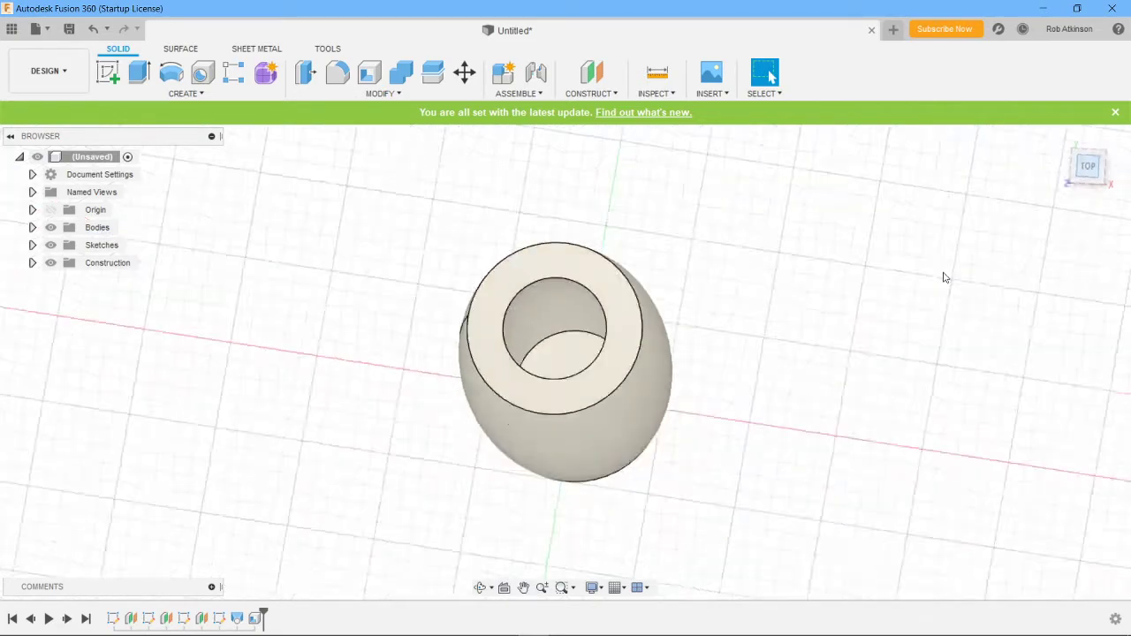
click(577, 375)
key(Delete)
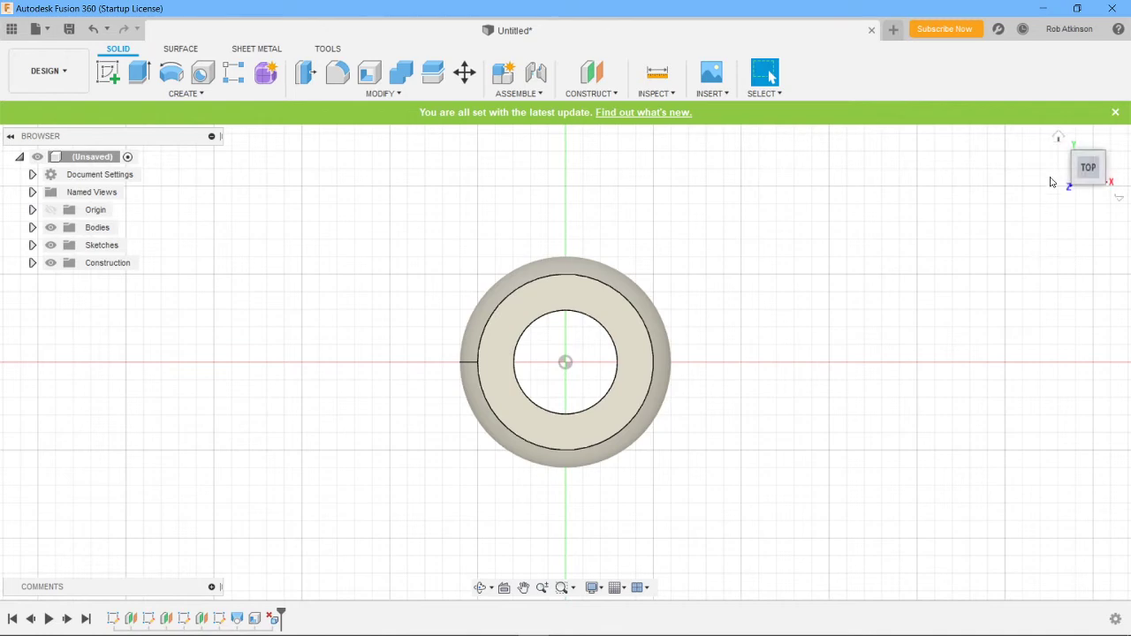
Return to the home view and undo both the floor face deletion and the shell.
click(1060, 141)
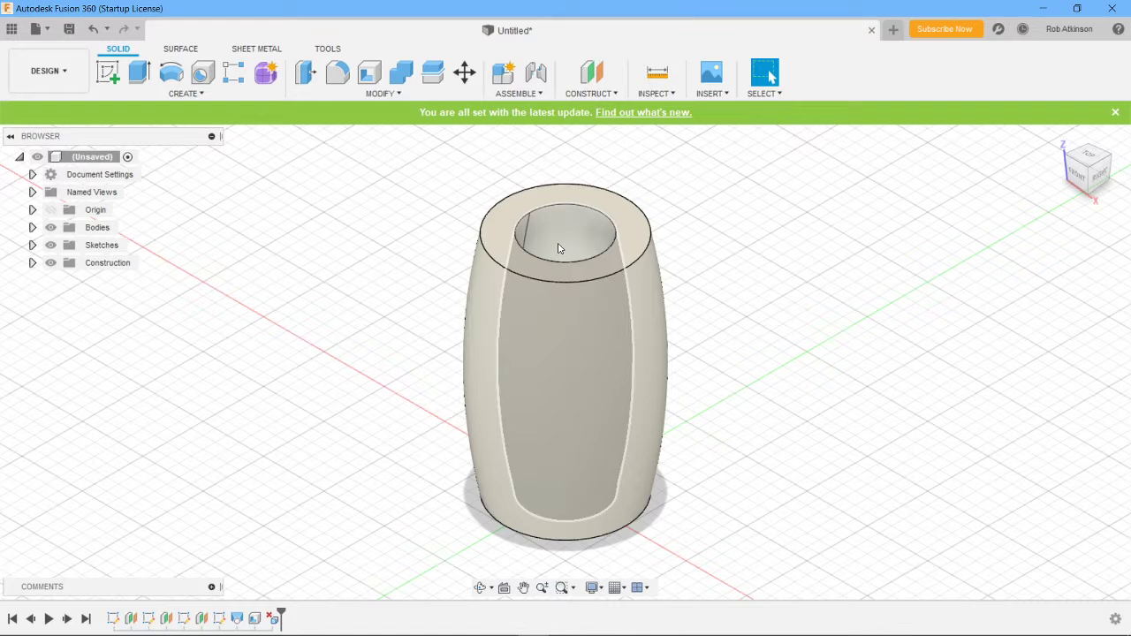
key(ctrl+z)
key(ctrl+z)
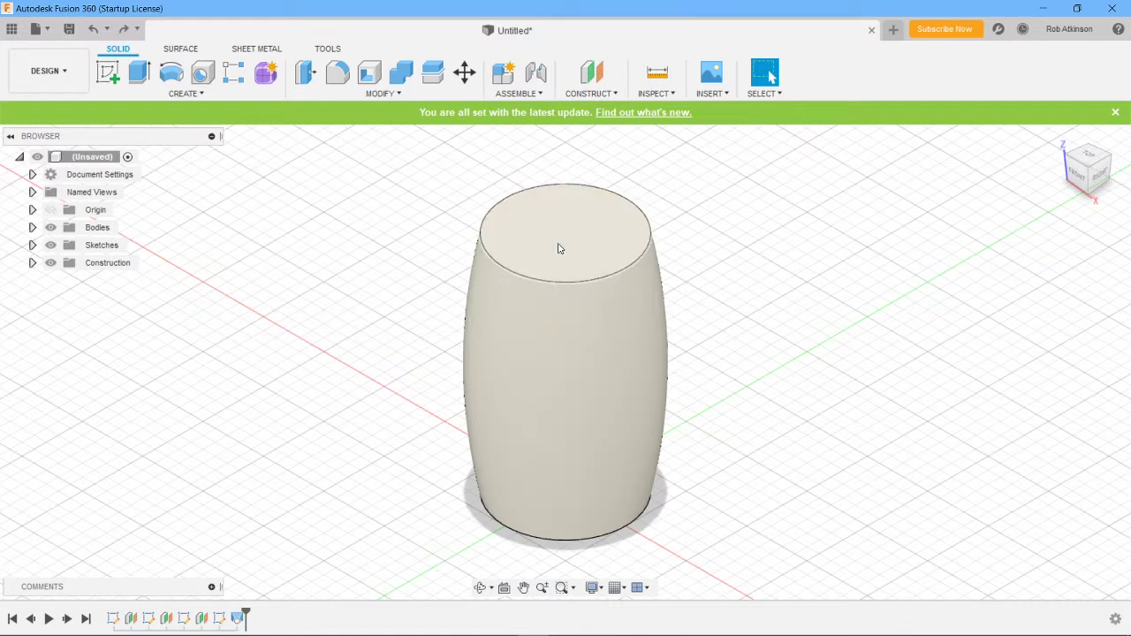
Start a new sketch on the top face of the solid barrel.
click(569, 240)
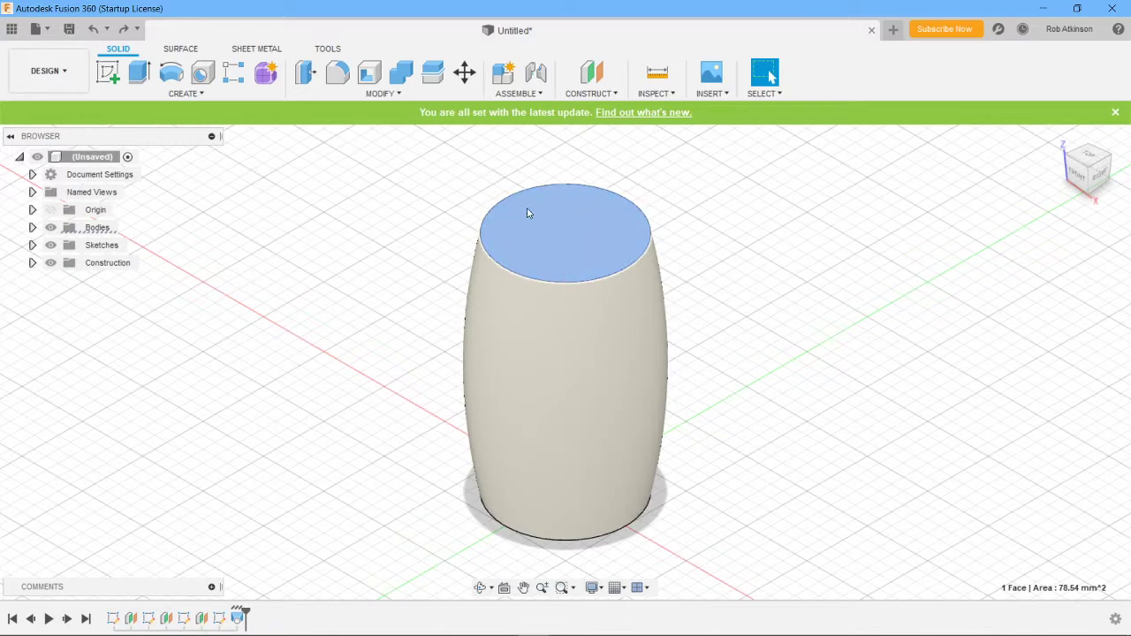
click(1094, 158)
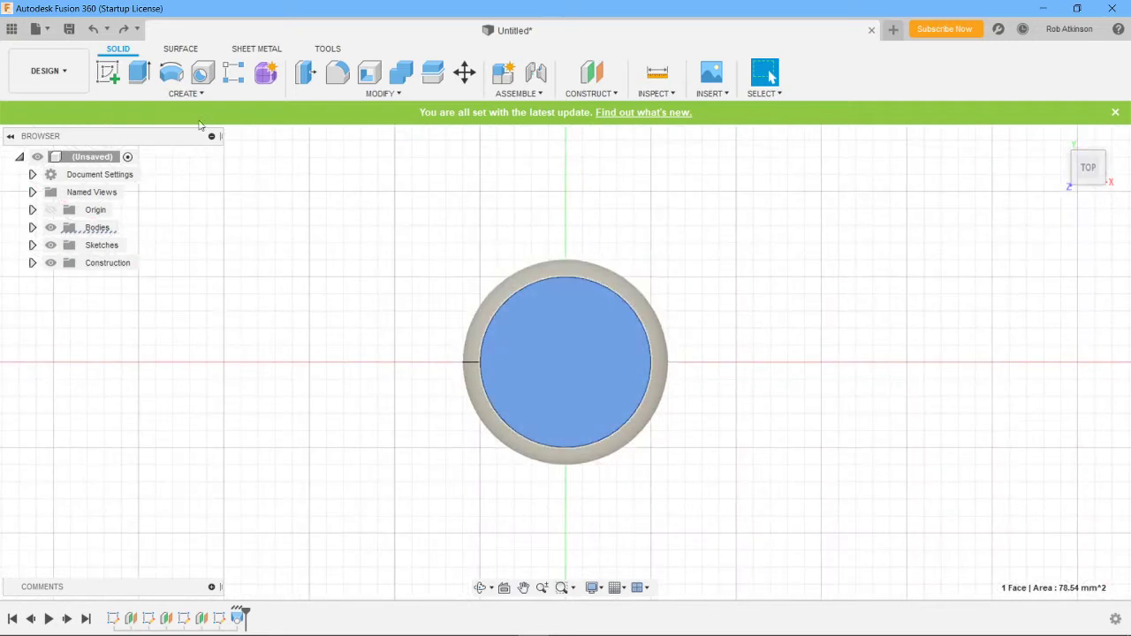
click(199, 95)
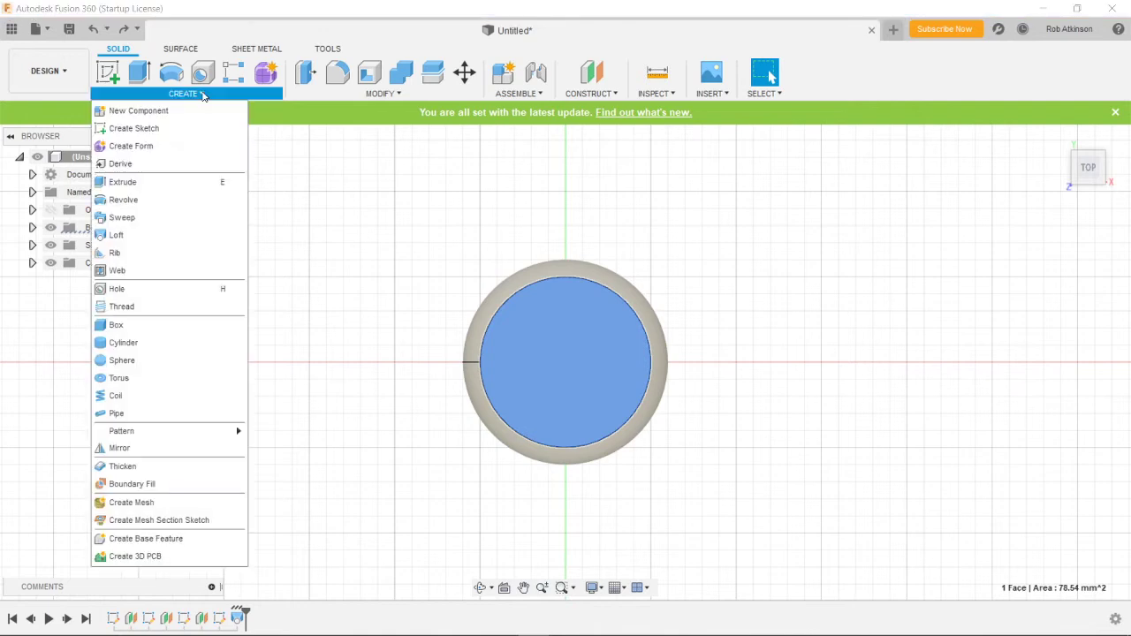
click(143, 130)
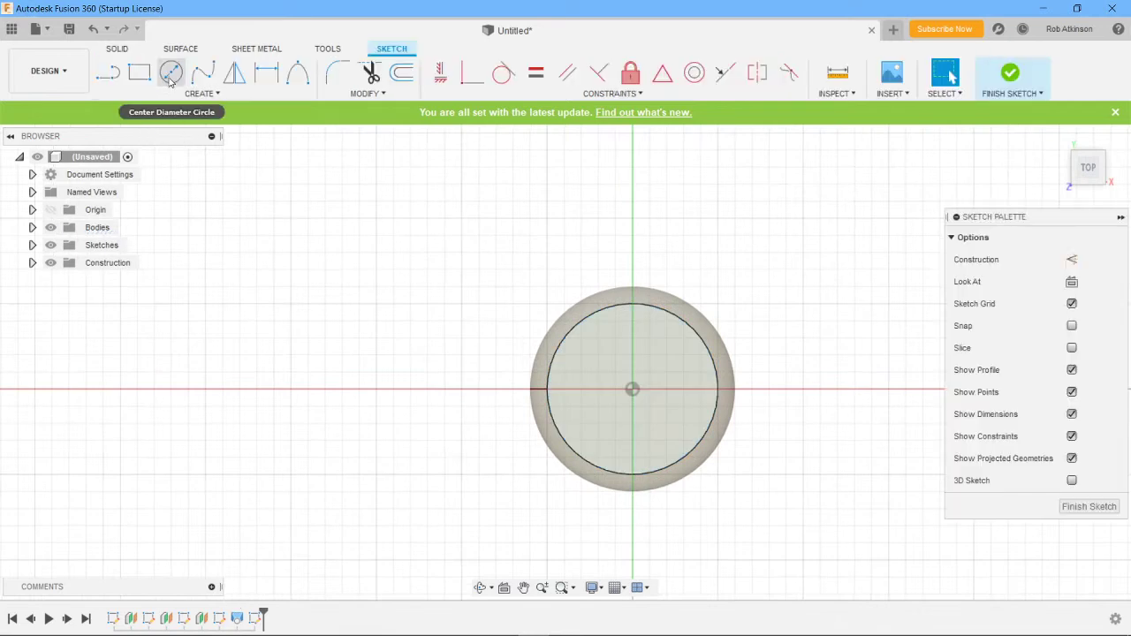
Draw a centre-diameter circle of 6 mm centred on the sketch origin and finish the sketch.
click(171, 73)
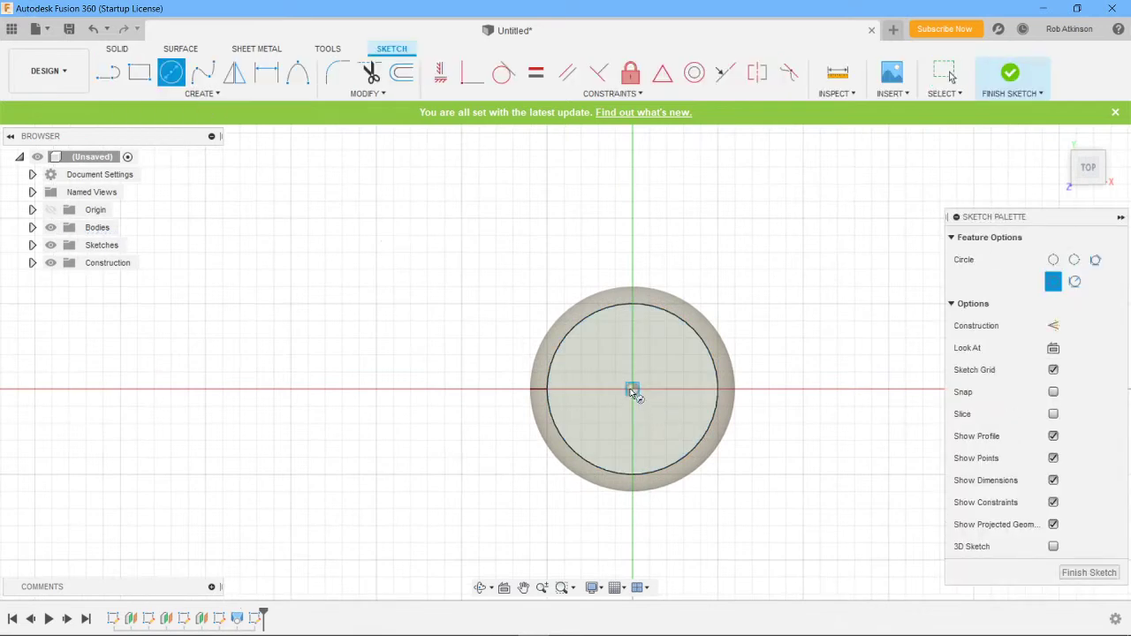
click(634, 393)
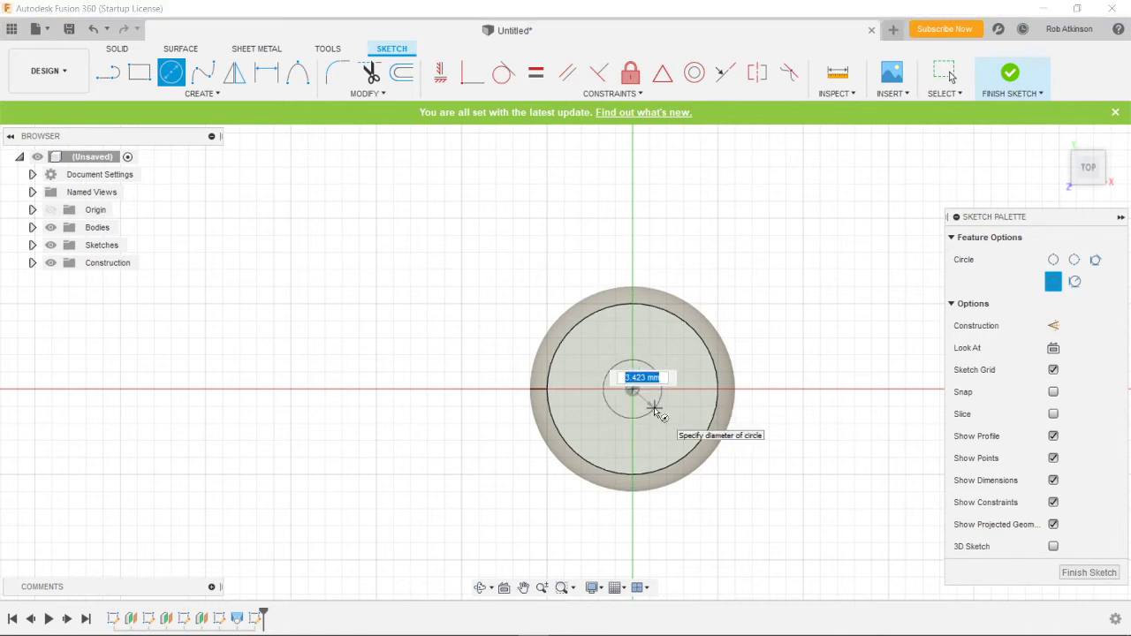
text(6)
key(Return)
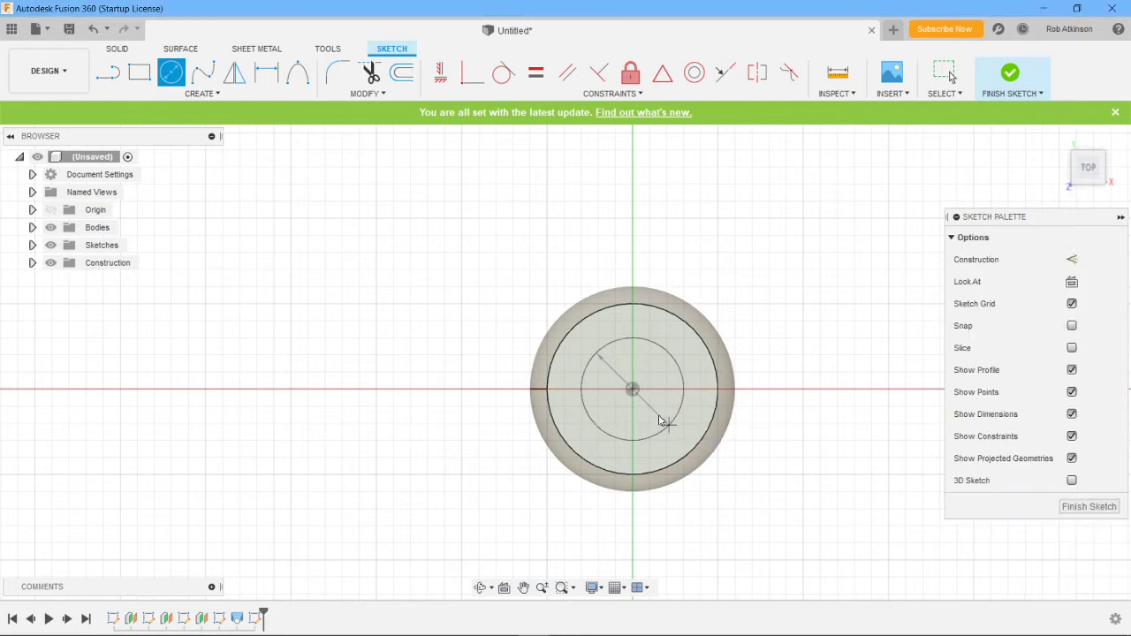
key(Escape)
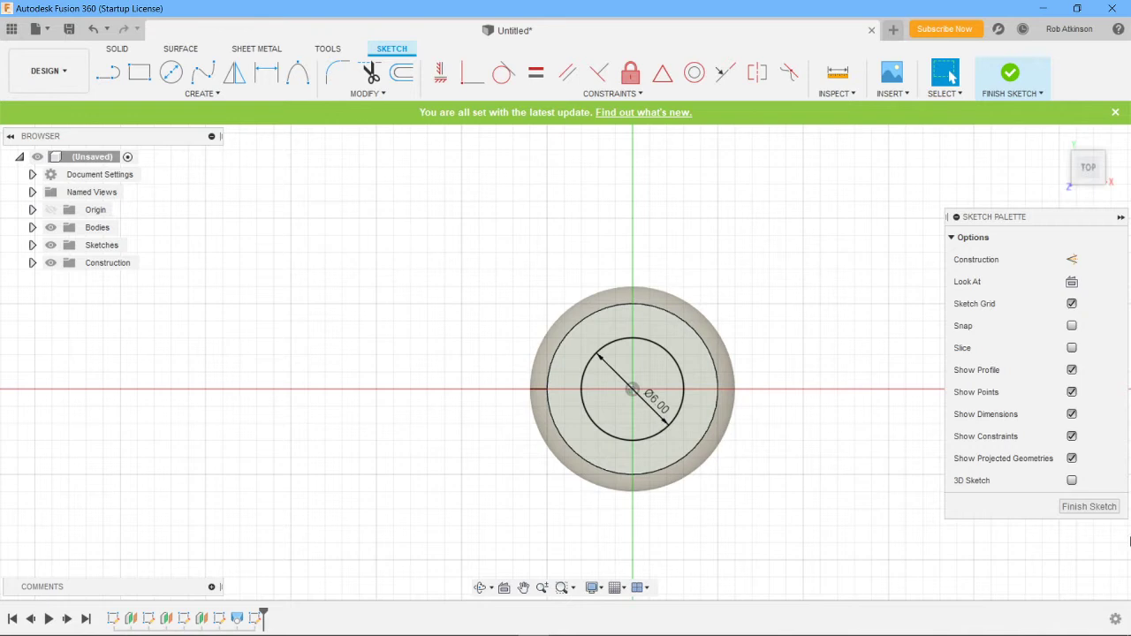
click(1085, 507)
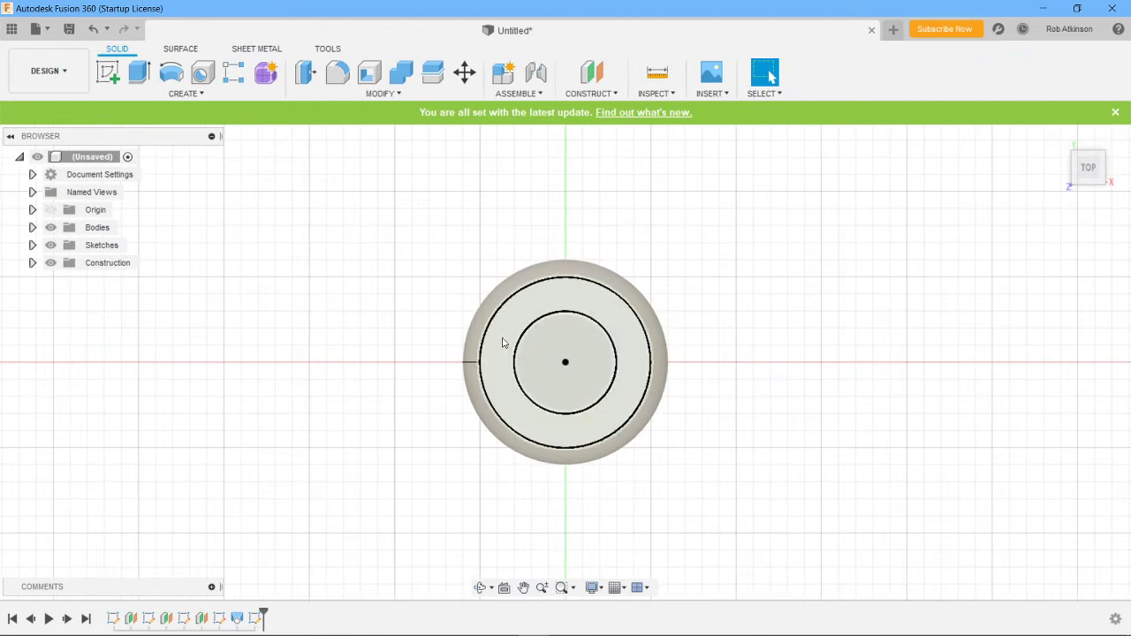
Extrude the 6 mm circle by -20 mm as a cut through the whole barrel and check the hole from above.
click(594, 339)
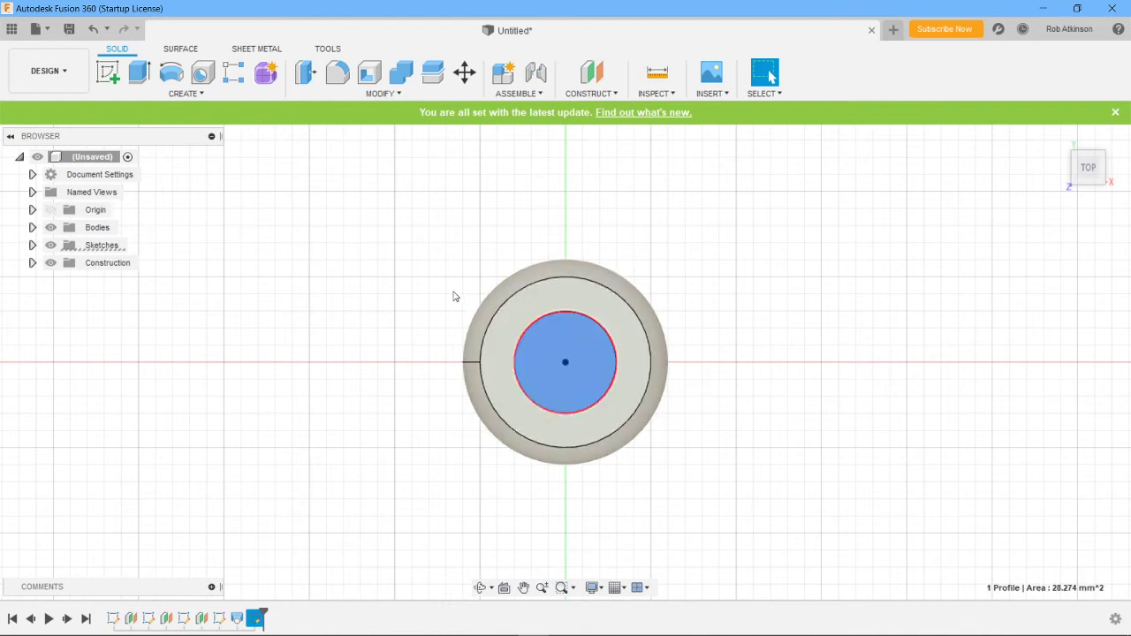
mouse_move(1059, 141)
click(143, 75)
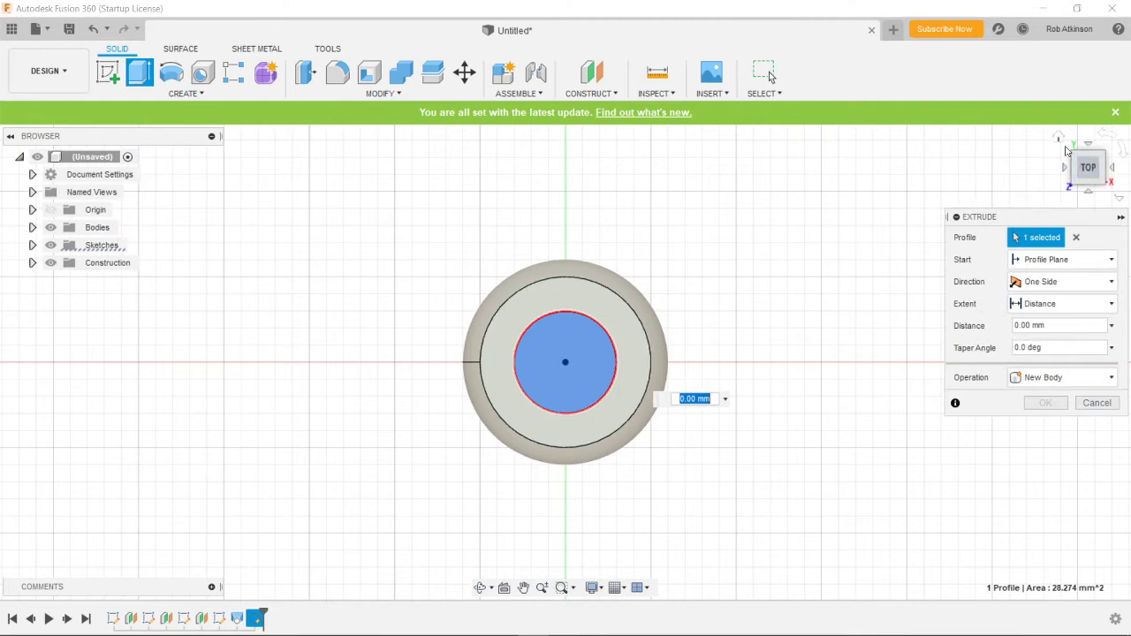
click(1058, 138)
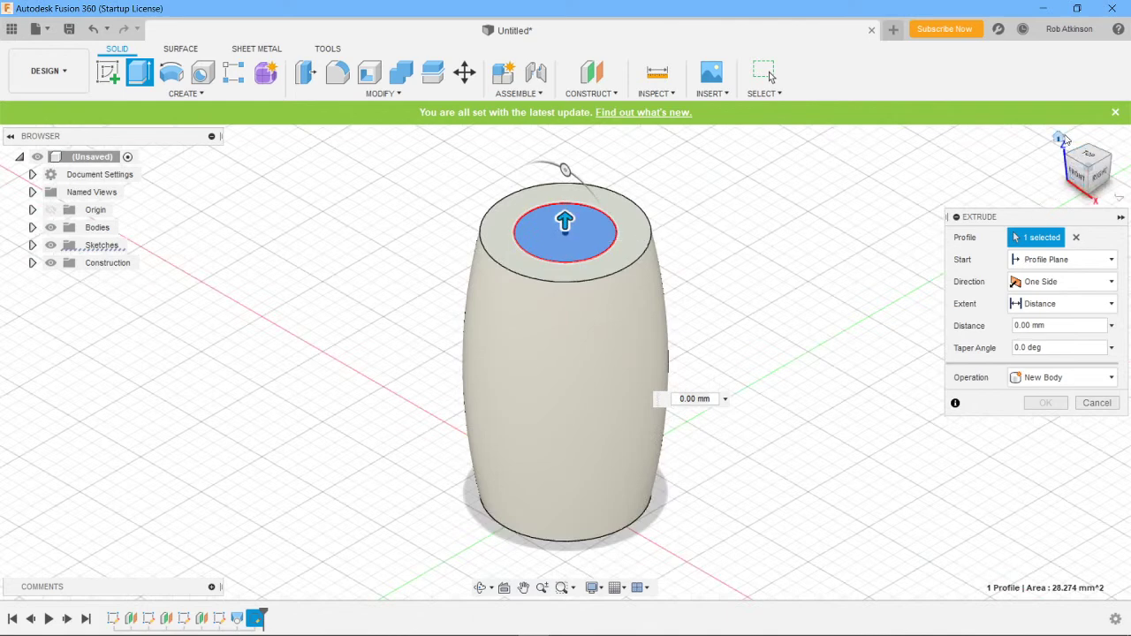
drag(564, 219, 543, 493)
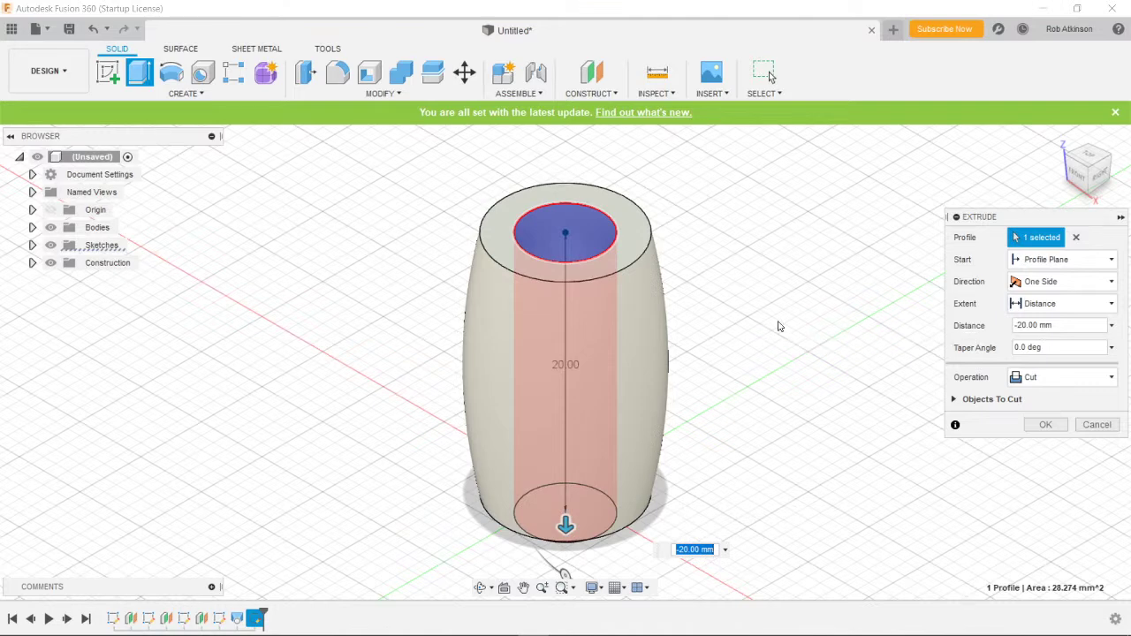
click(1112, 377)
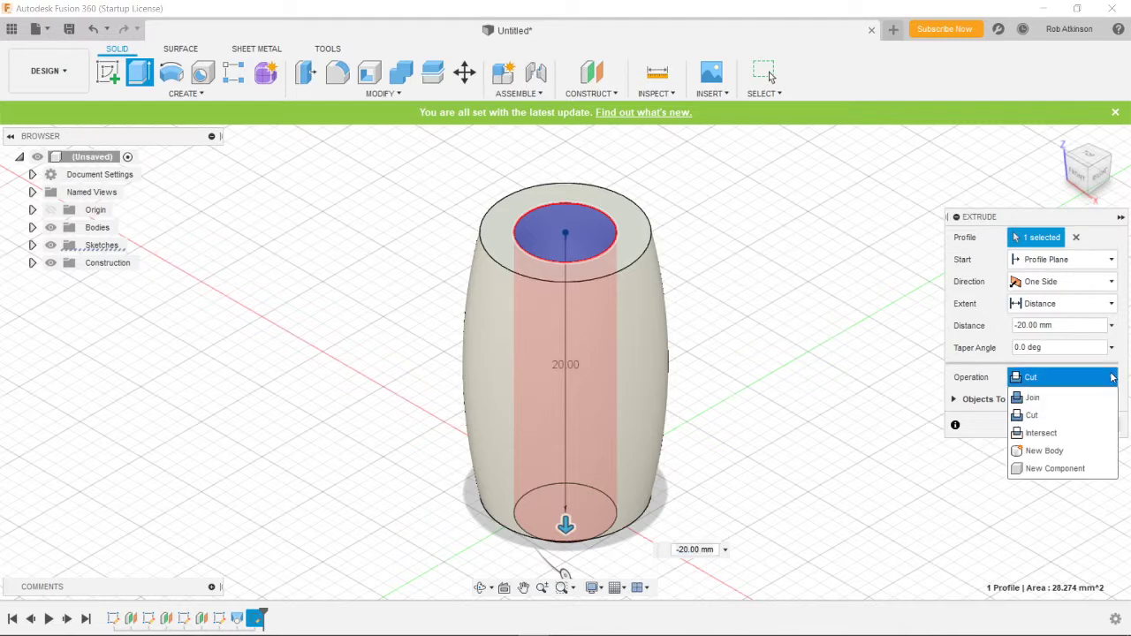
click(1112, 377)
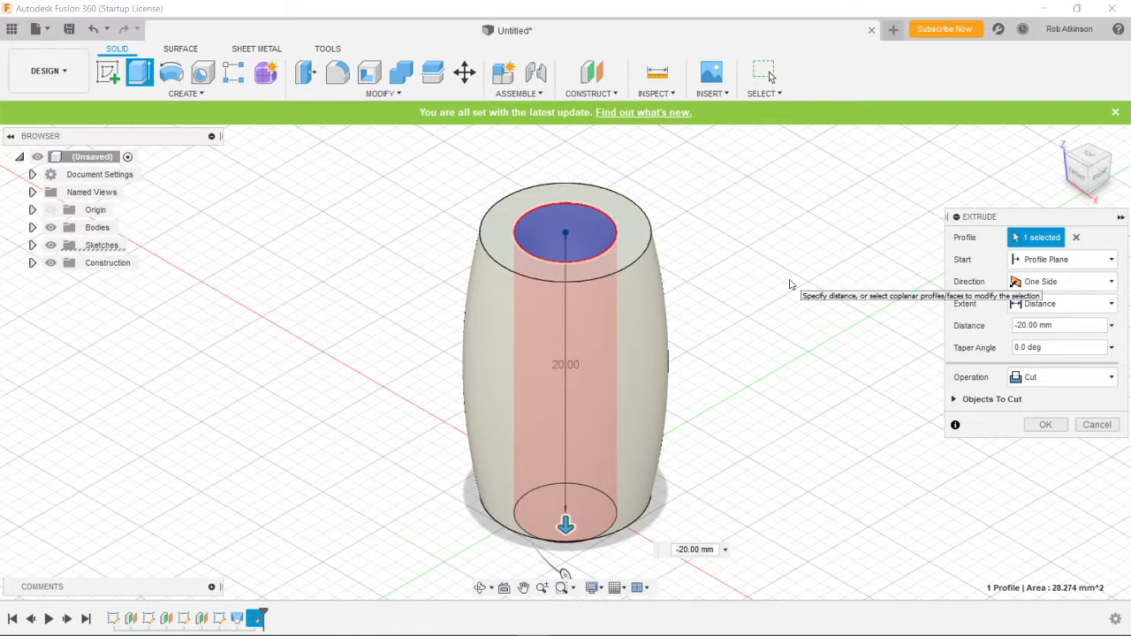
key(Return)
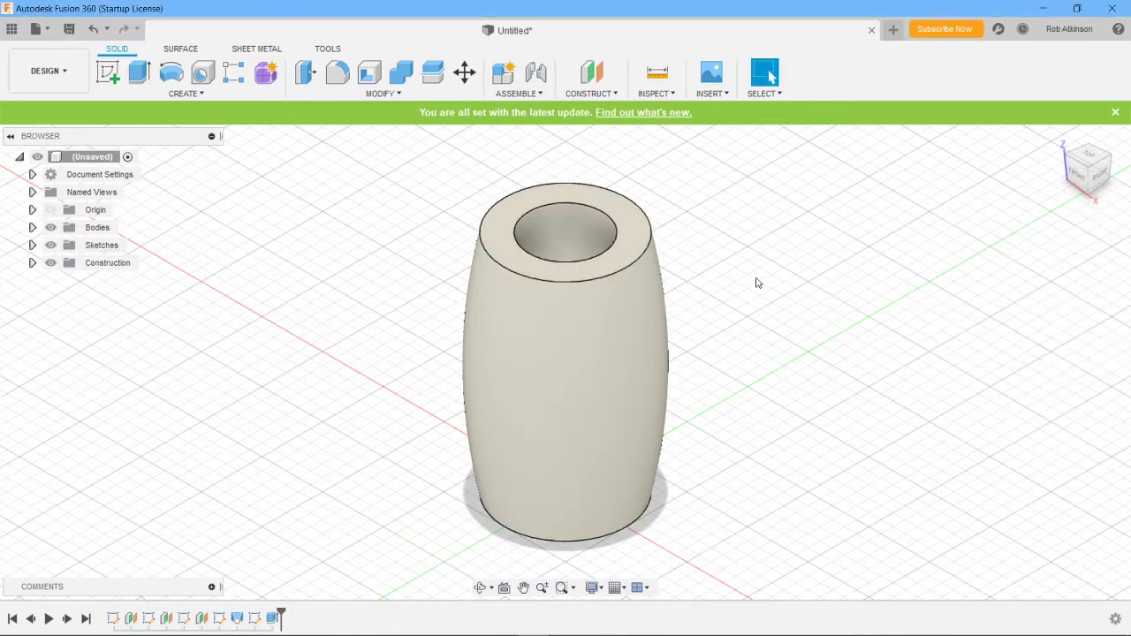
click(1091, 159)
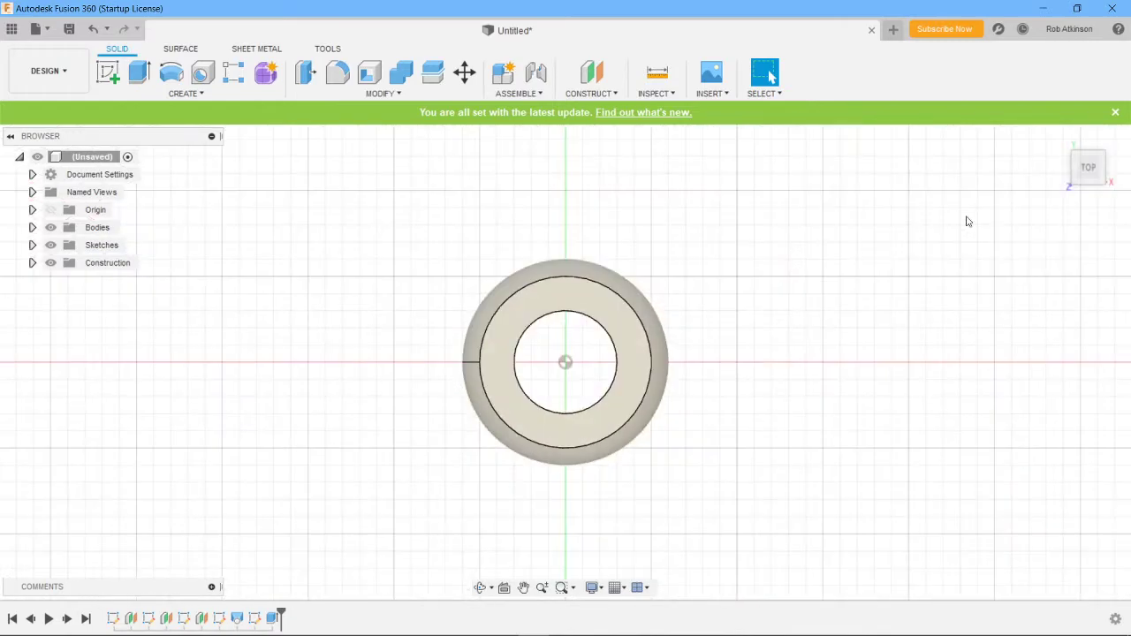
click(1058, 139)
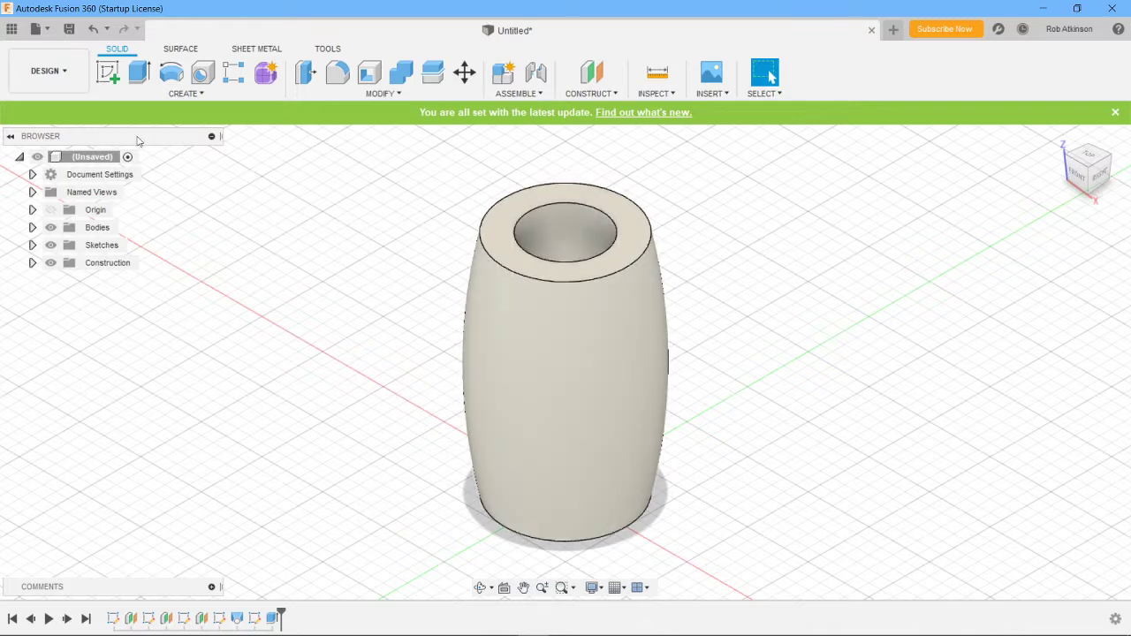
Save the design in the Admin Project location under the name "Wheel - H81L".
key(ctrl+s)
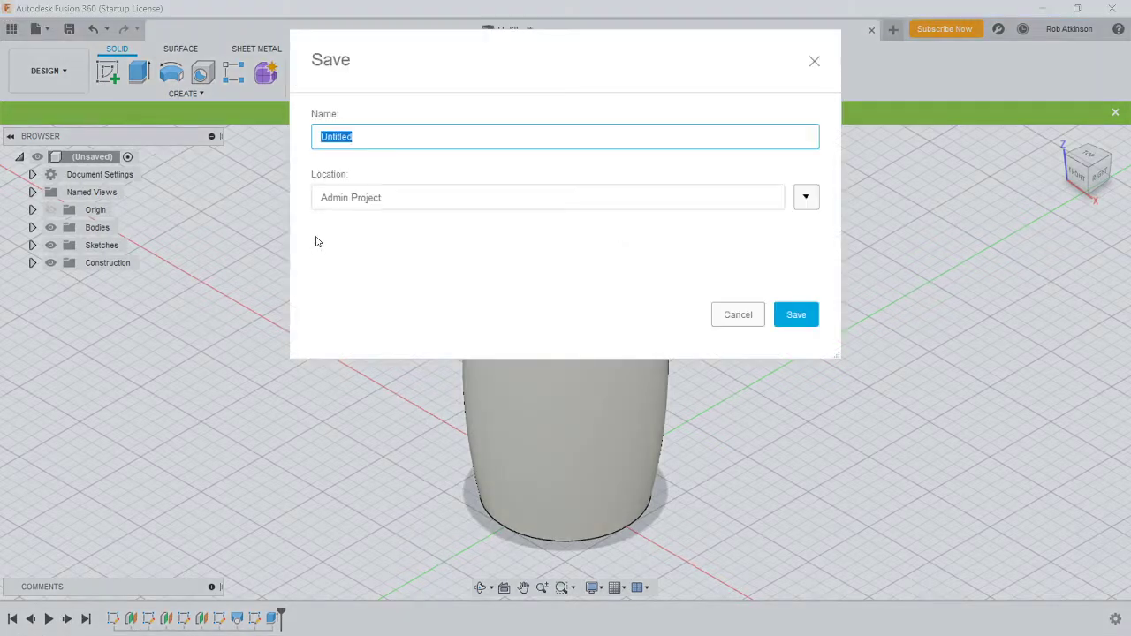
text(Wheel - H81L)
click(795, 316)
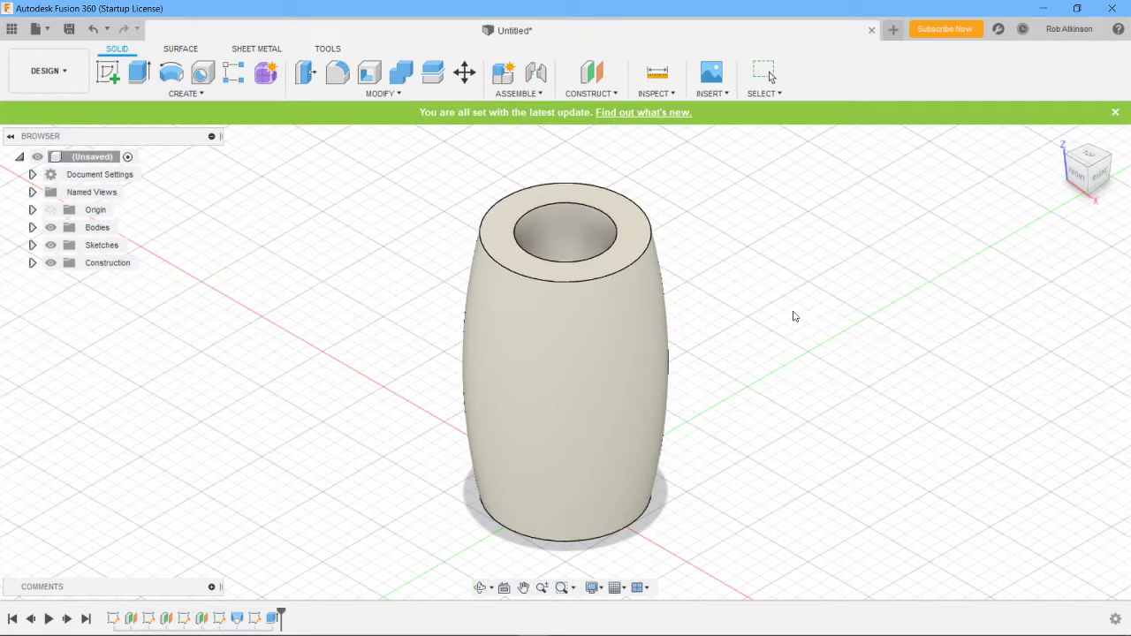
Review the export file types and export "Wheel - H81L v1" to Downloads as an Autodesk Fusion 360 archive (*.f3d).
click(36, 32)
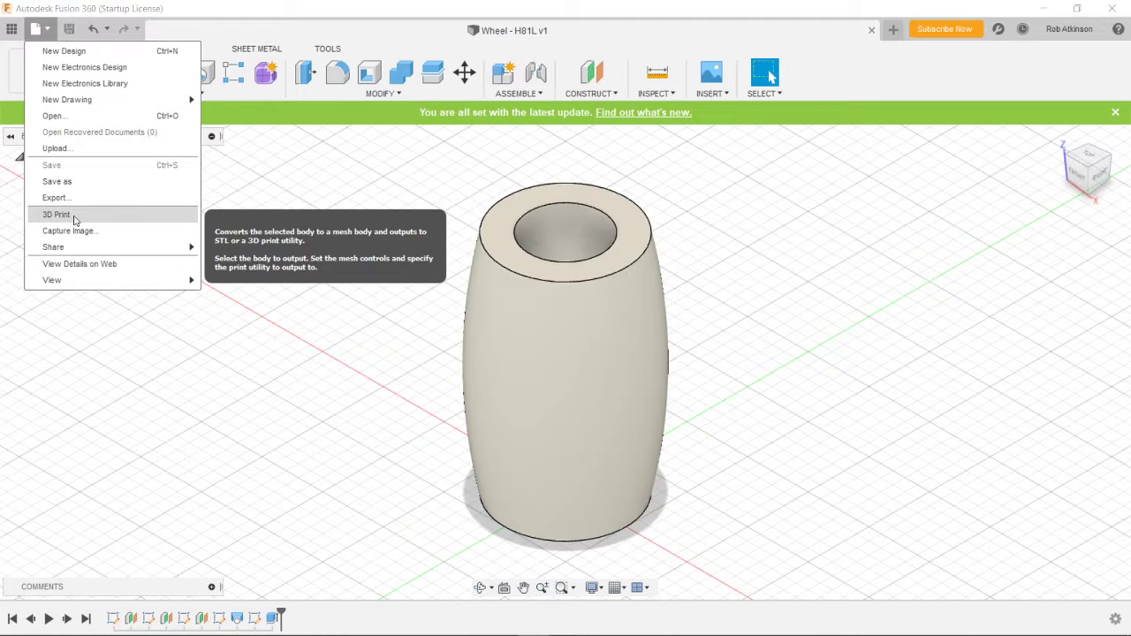
click(75, 199)
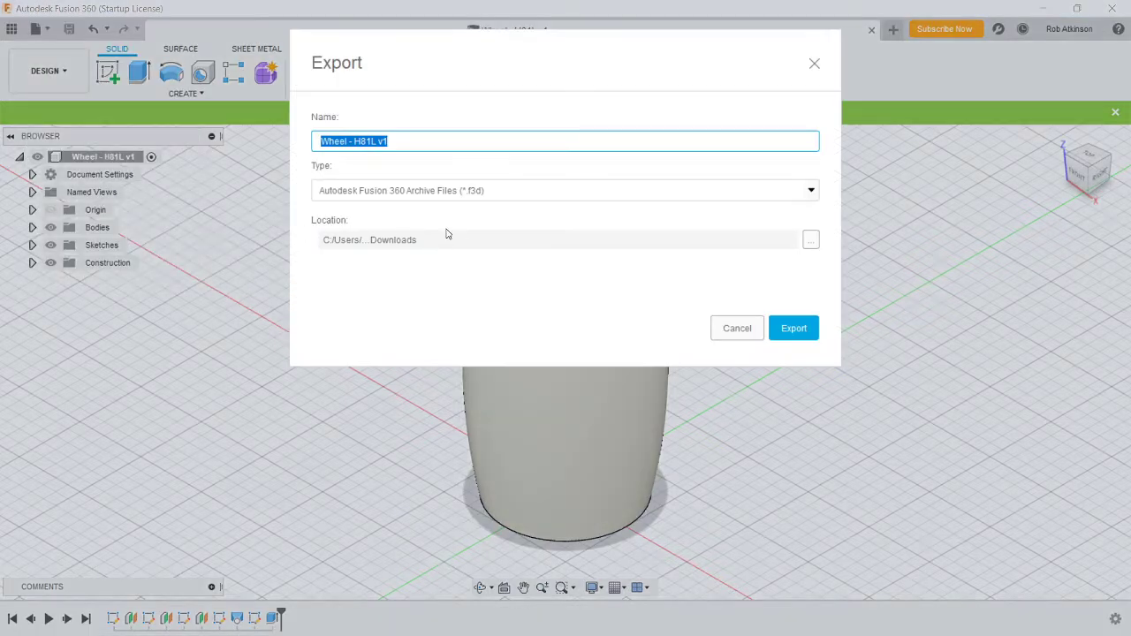
click(475, 192)
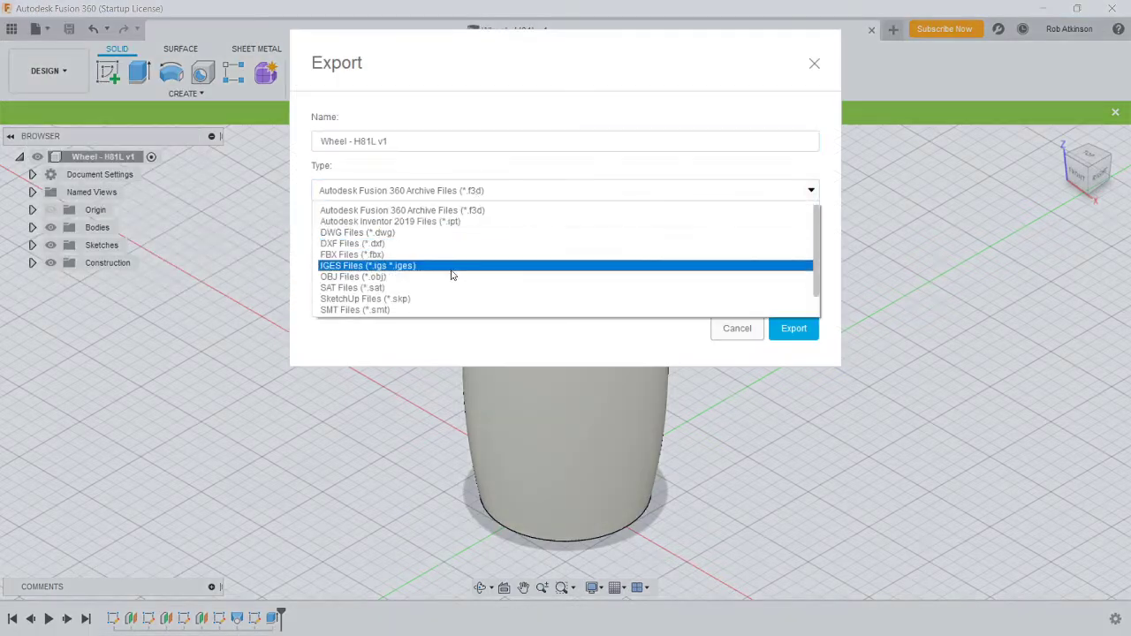
scroll(444, 317, down, 1)
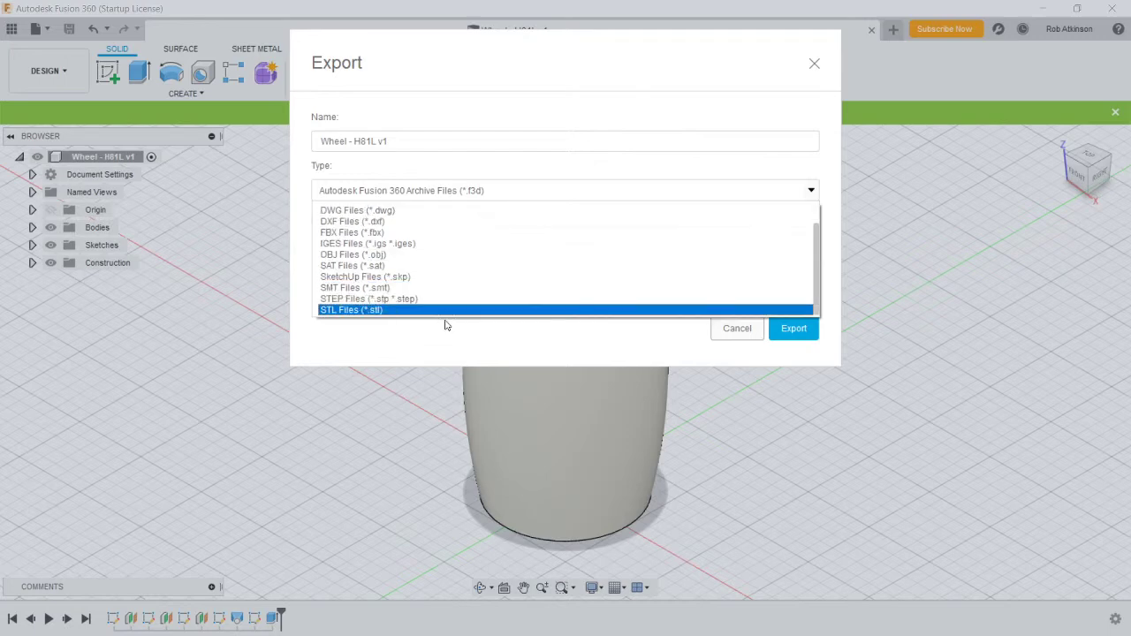
click(366, 459)
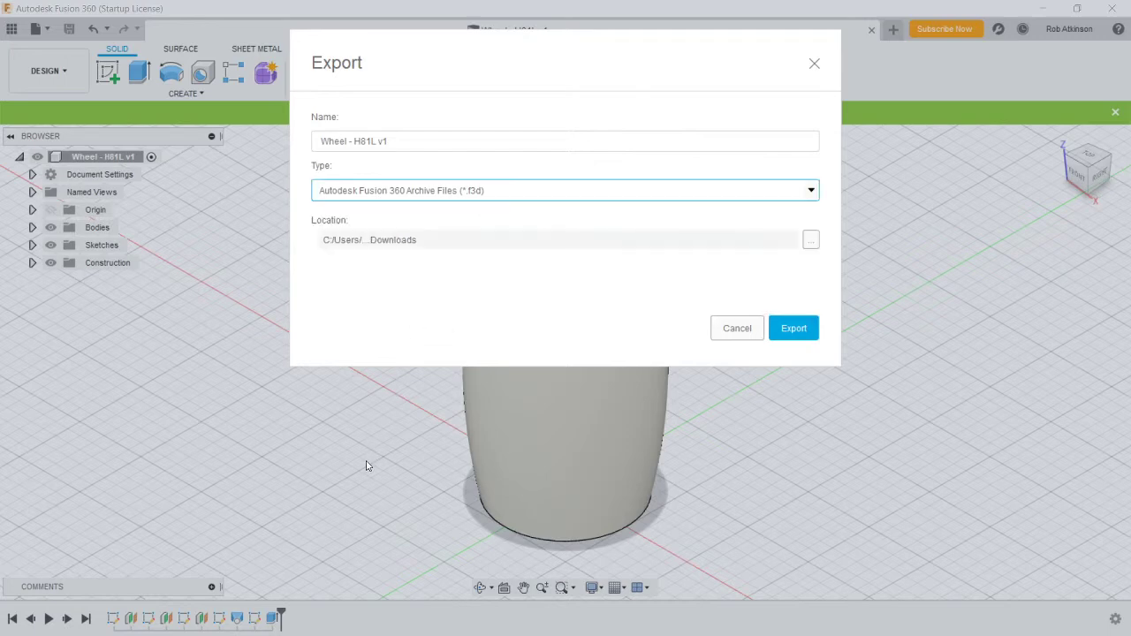
click(794, 328)
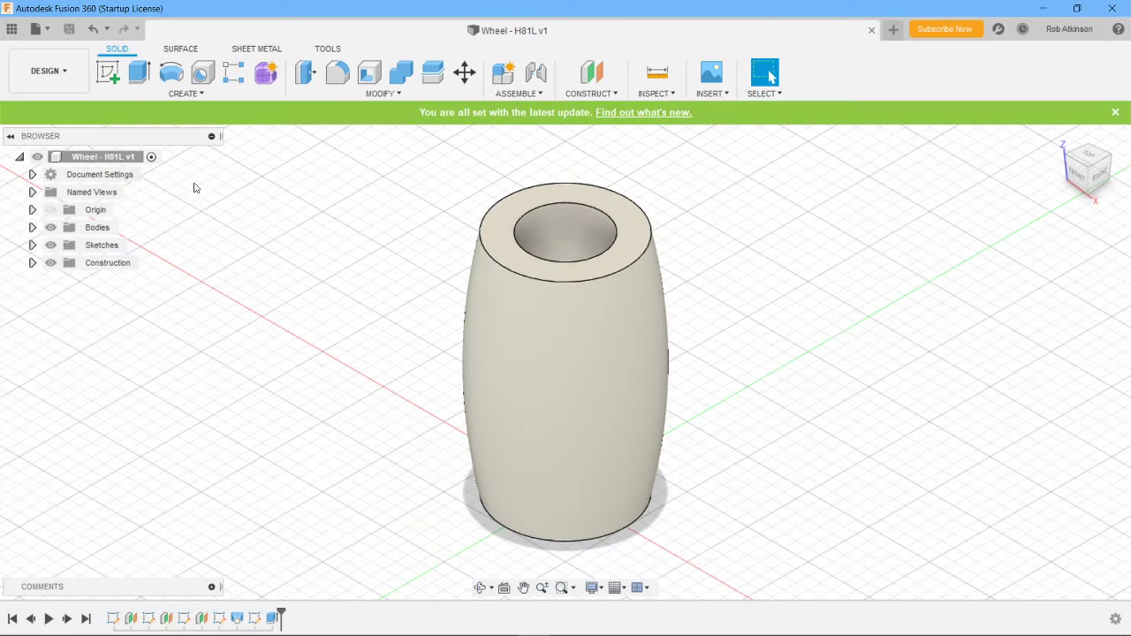
Start the 3D Print output, dismiss the update notice and review the print utility choices, keeping Custom.
click(48, 33)
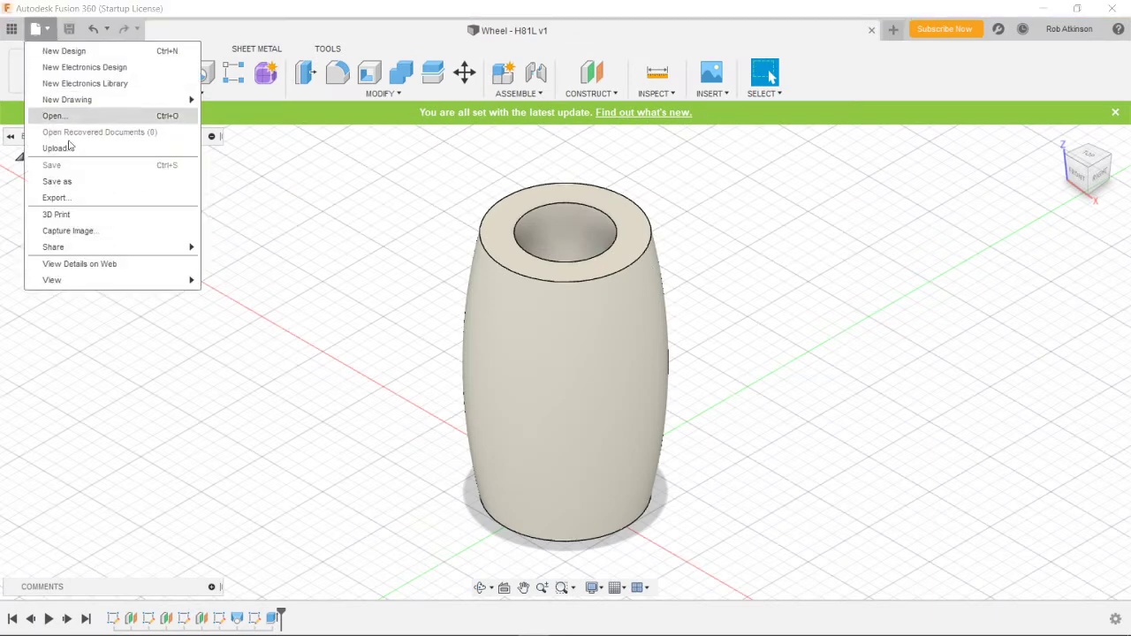
click(148, 220)
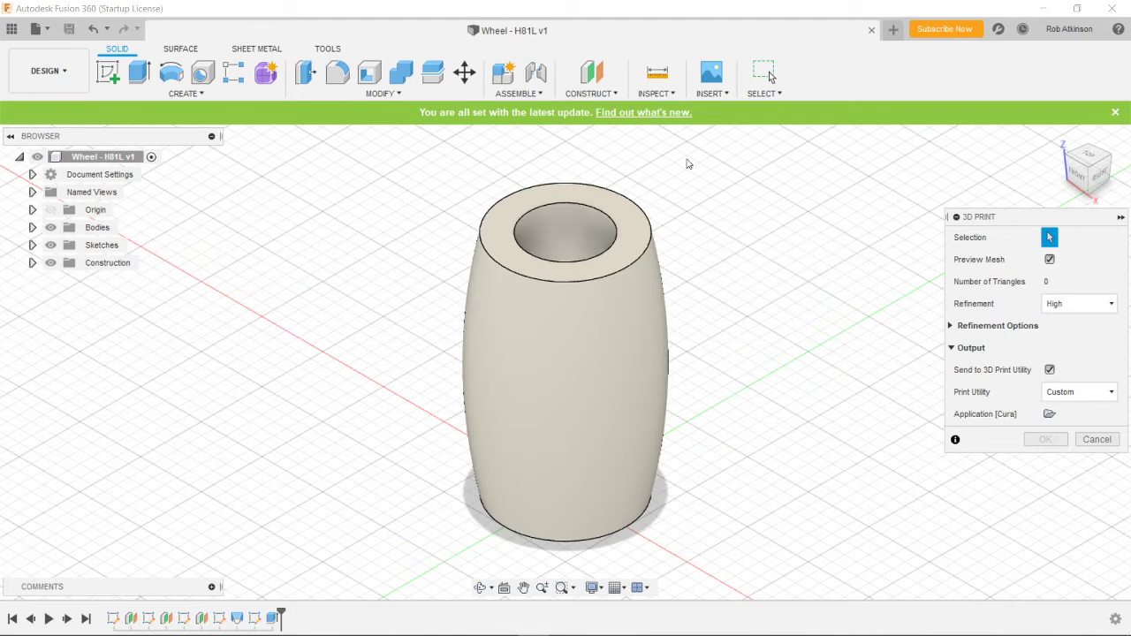
click(1115, 112)
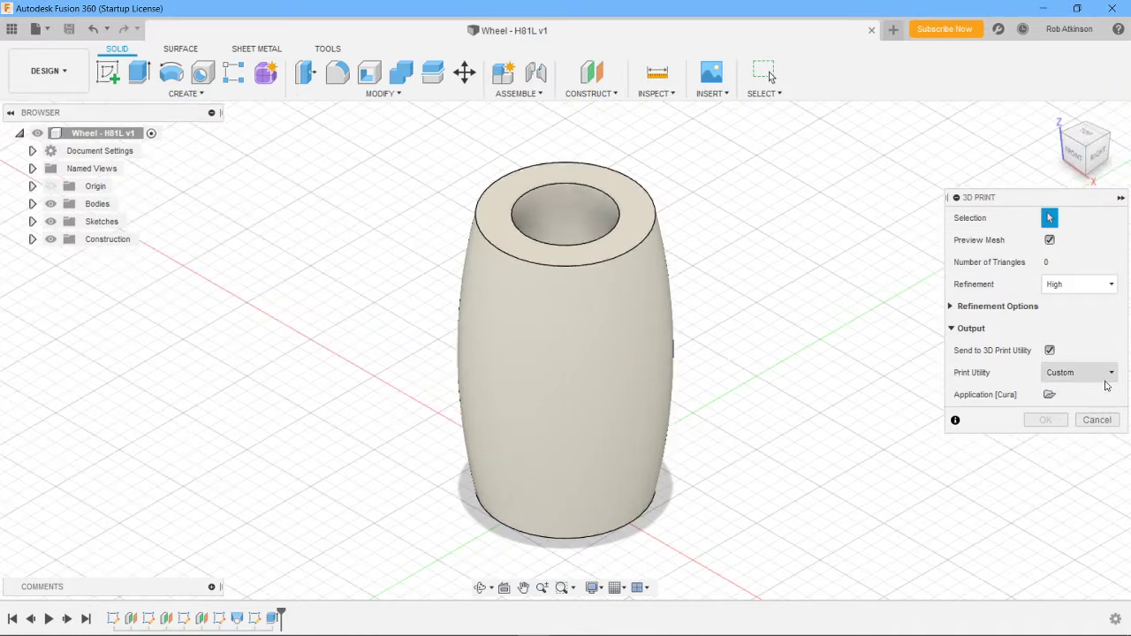
click(1110, 374)
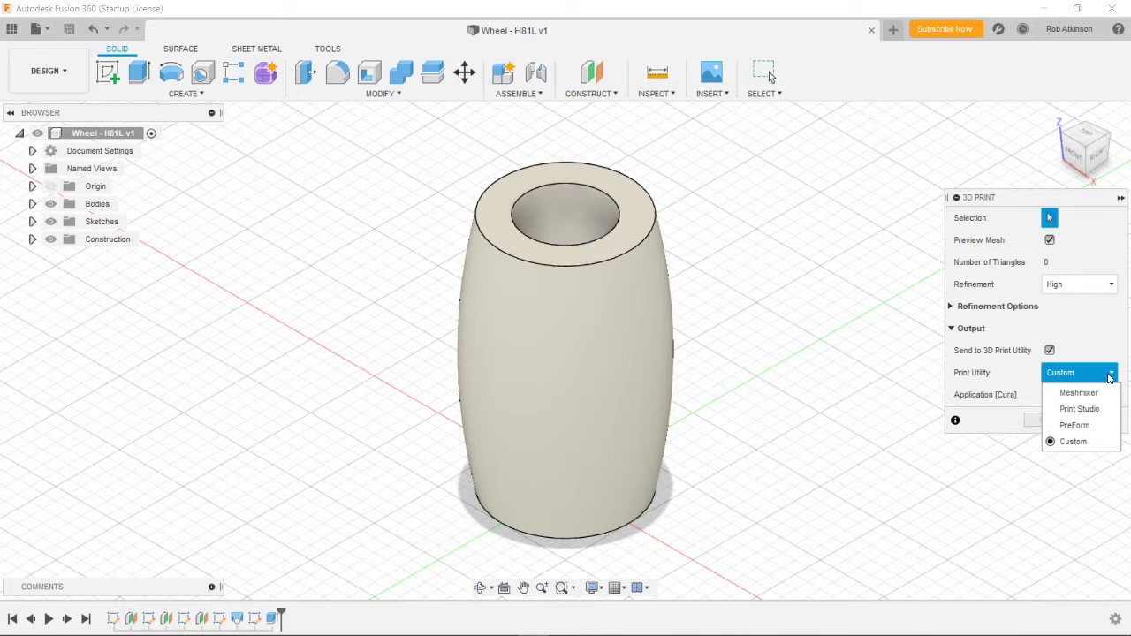
click(1112, 343)
click(1110, 328)
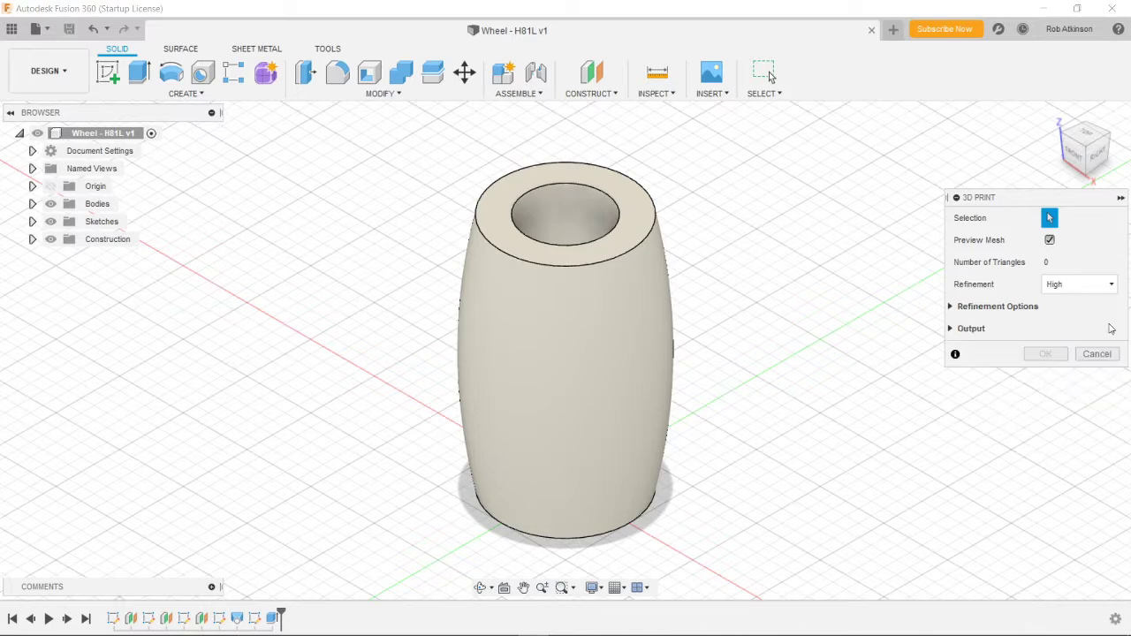
click(977, 331)
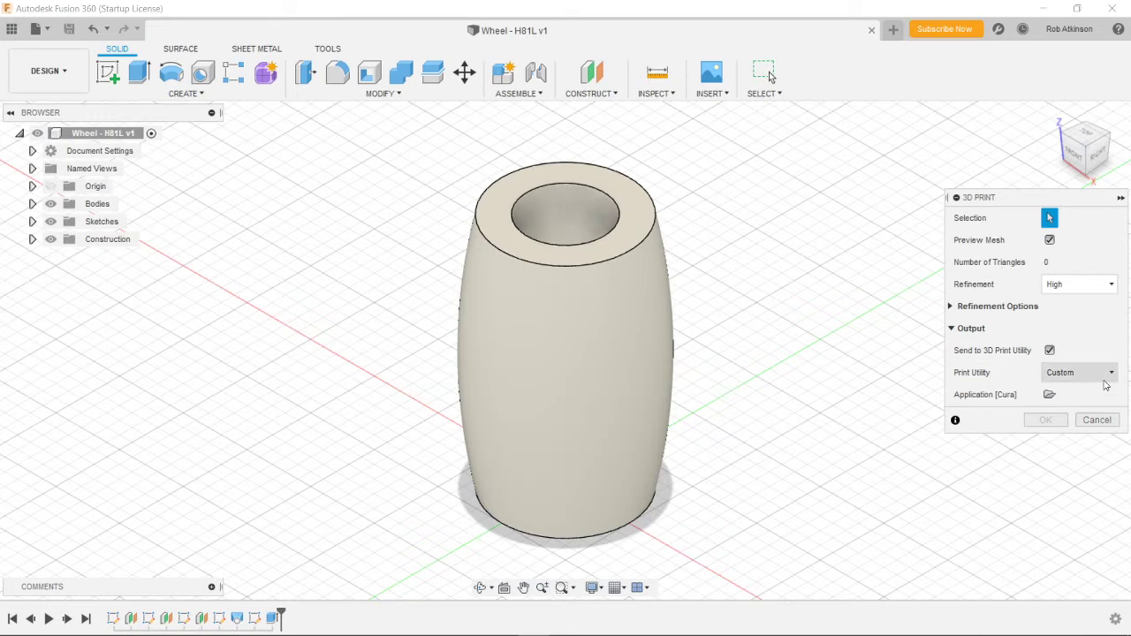
Browse for the custom print utility's executable in the Program Files folder on the Windows (C:) drive.
click(1050, 396)
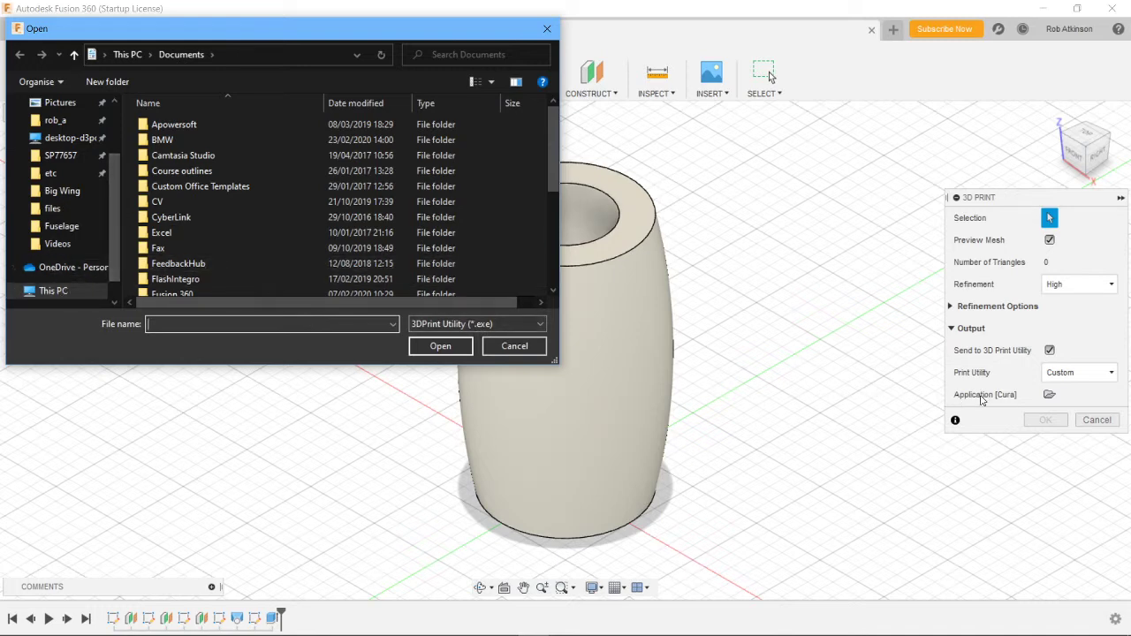
click(497, 350)
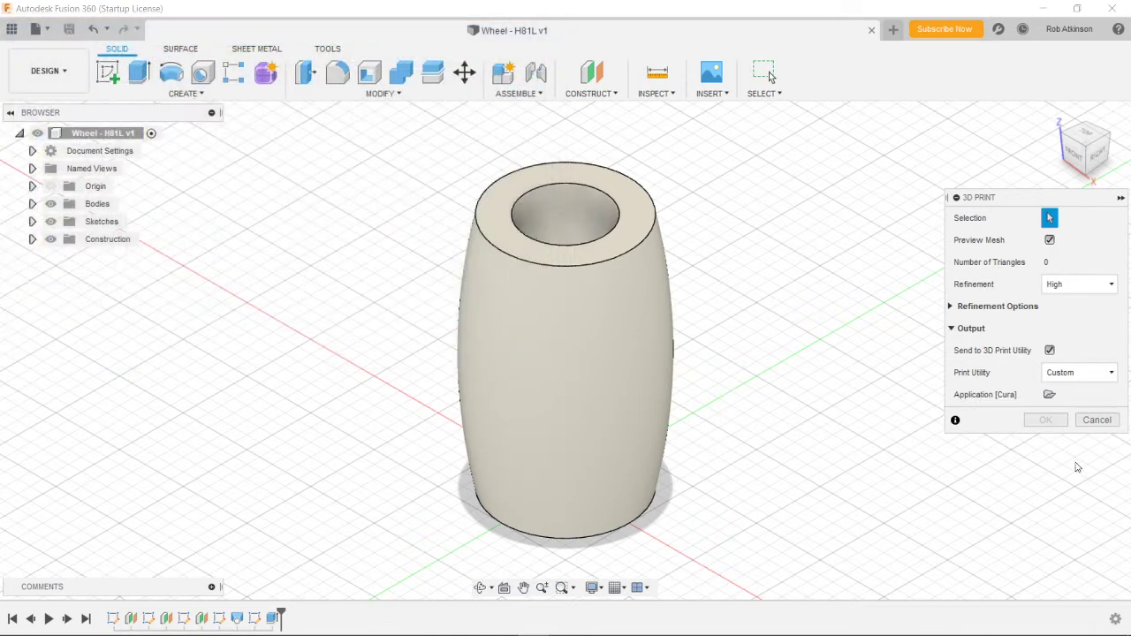
click(1049, 394)
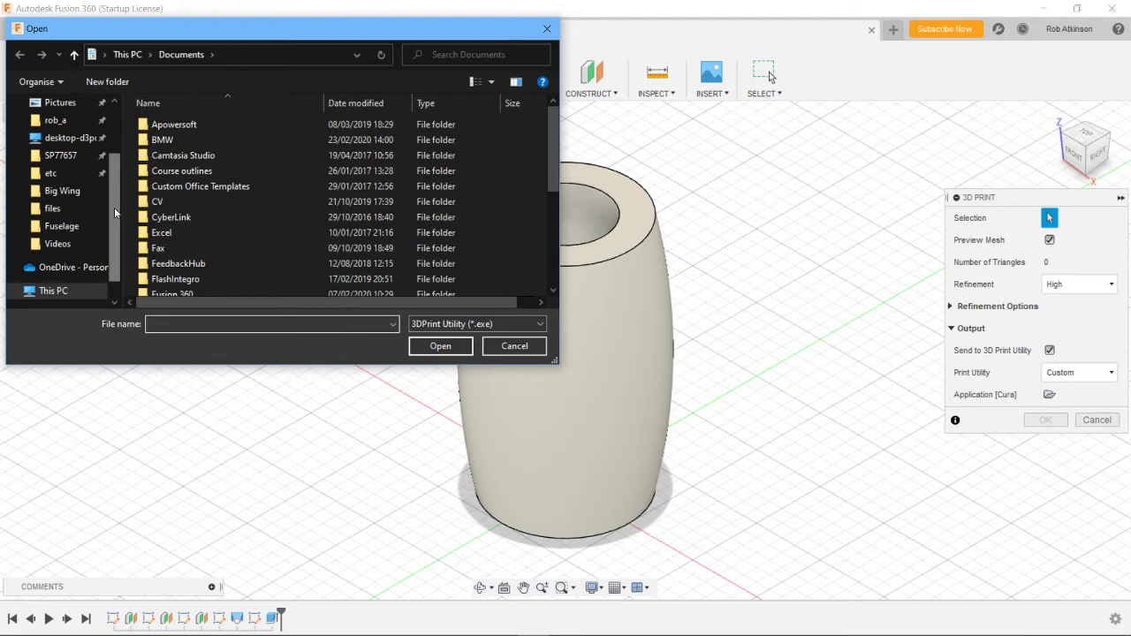
scroll(114, 196, up, 1)
scroll(113, 196, up, 3)
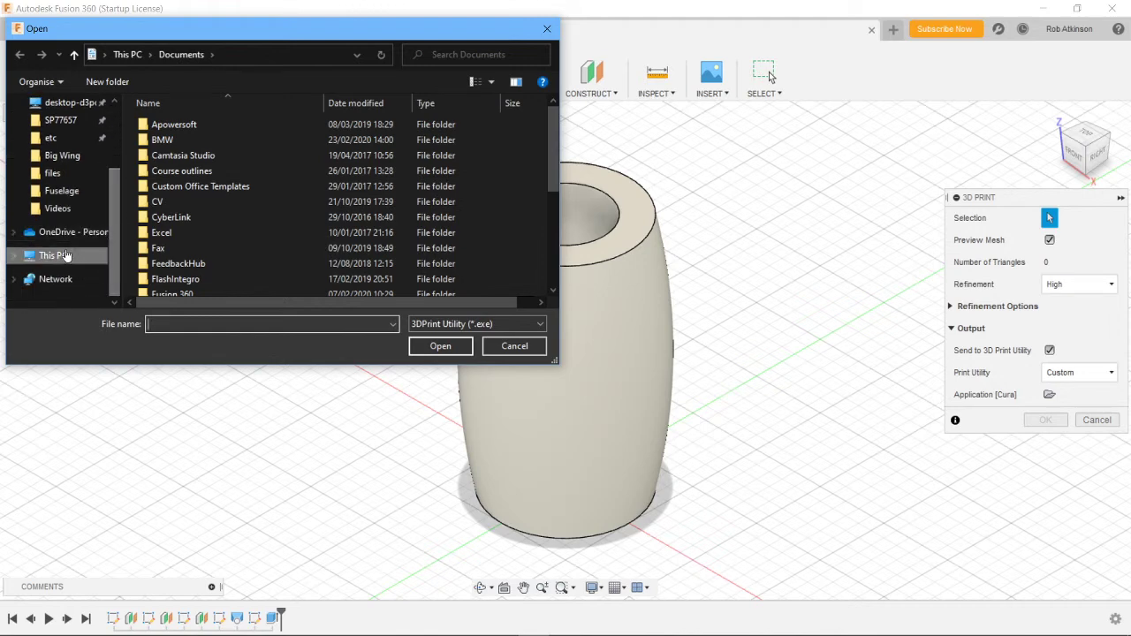
click(53, 254)
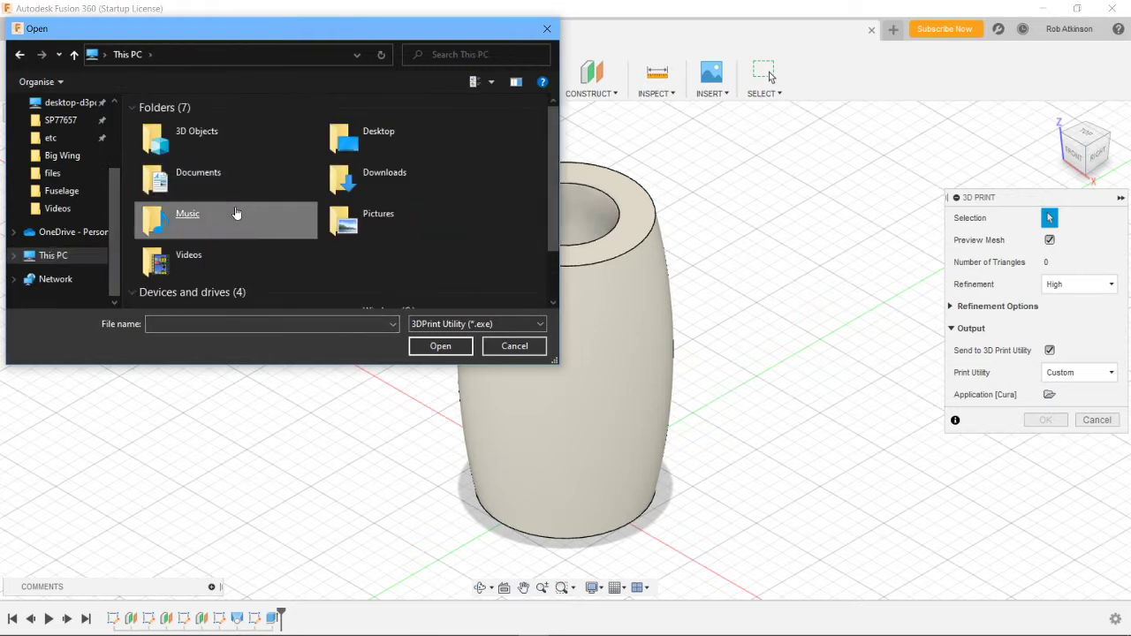
click(228, 212)
drag(551, 174, 557, 245)
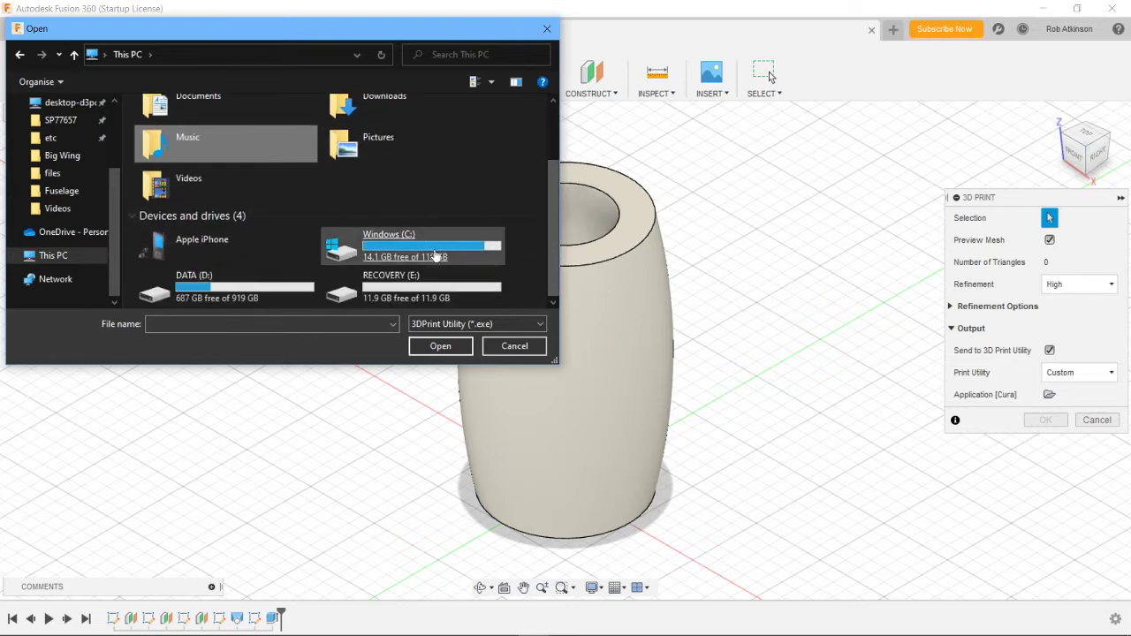
double_click(437, 252)
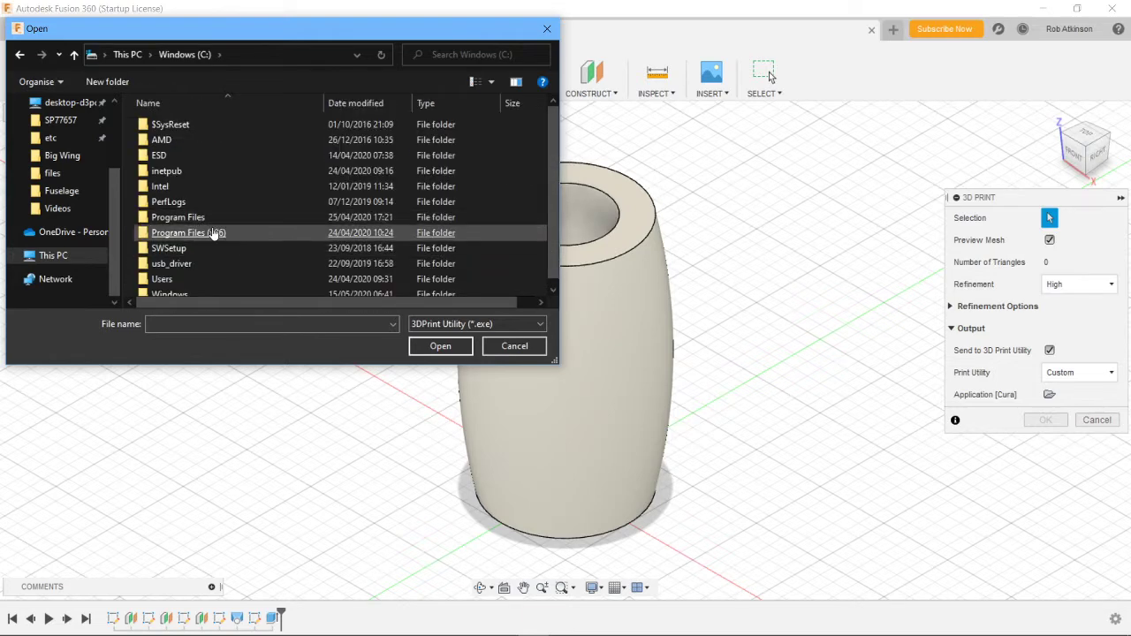
click(190, 221)
double_click(192, 220)
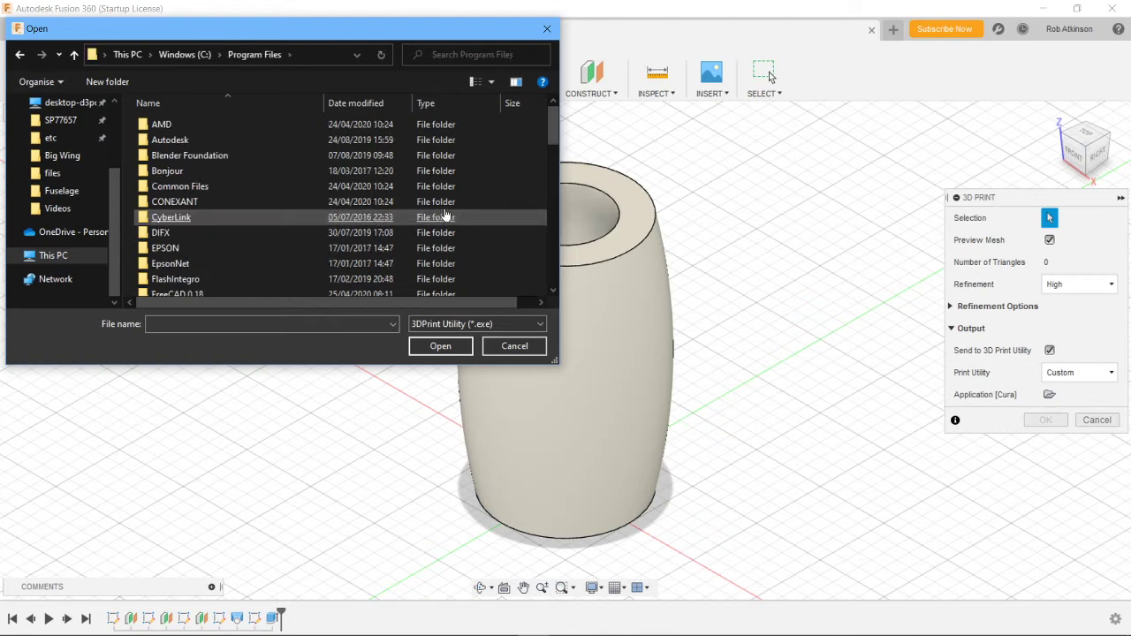
Choose the Cura application from the Ultimaker Cura 4.6 folder as the custom print utility.
click(513, 203)
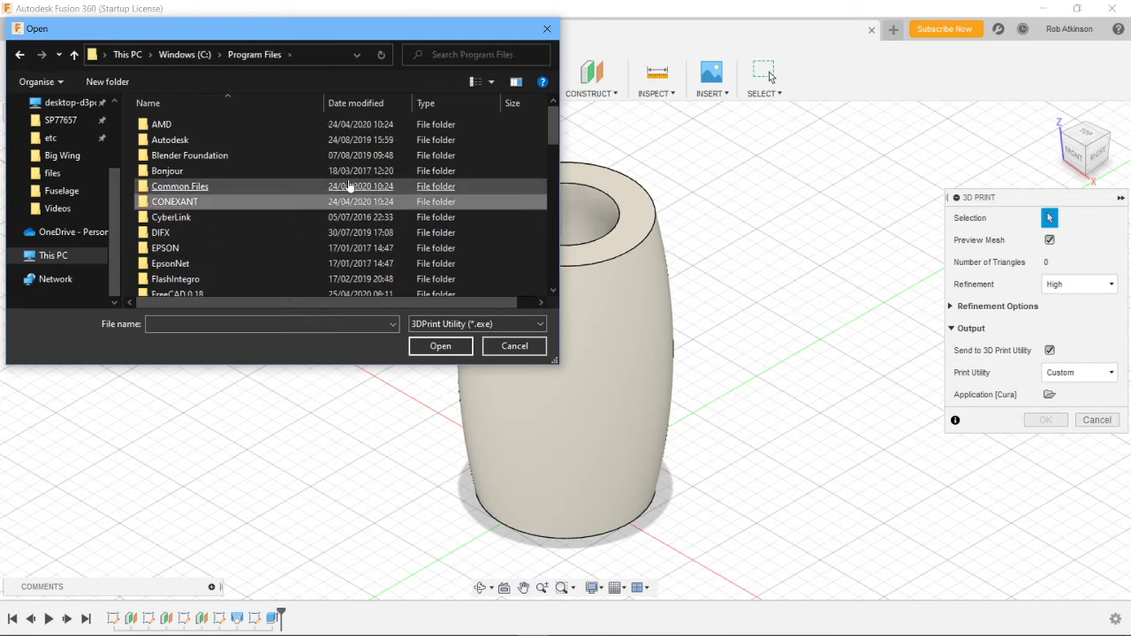
click(353, 186)
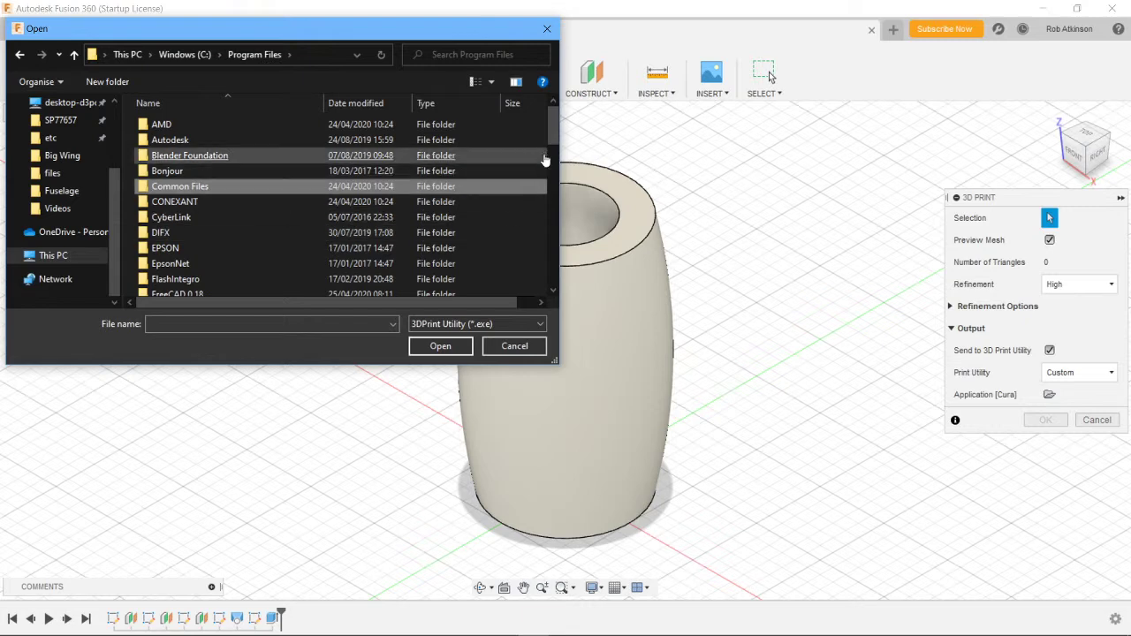
scroll(540, 192, down, 6)
scroll(537, 204, down, 5)
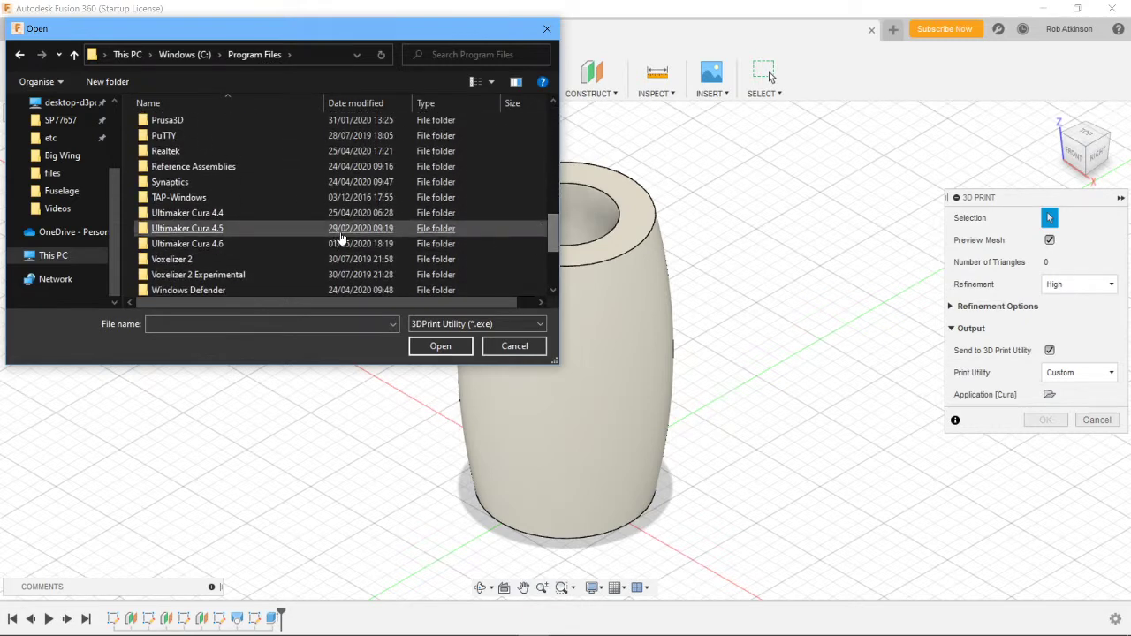
click(208, 250)
double_click(208, 250)
click(204, 249)
double_click(170, 237)
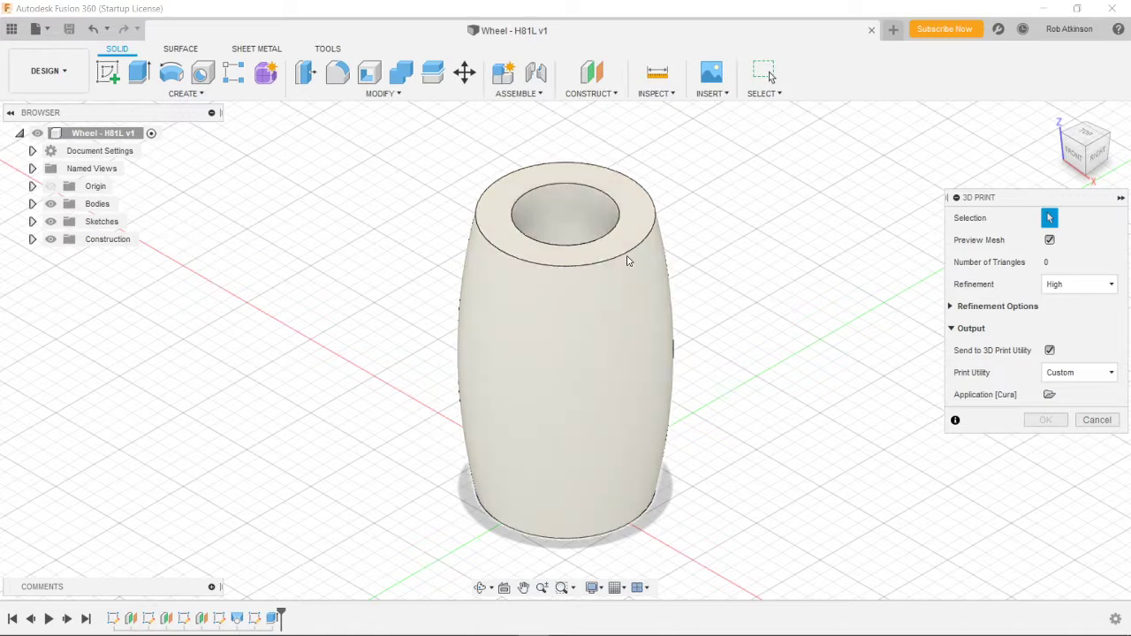
Select the barrel body for 3D printing and inspect its mesh preview from a lower angle, then restore the home view.
click(576, 282)
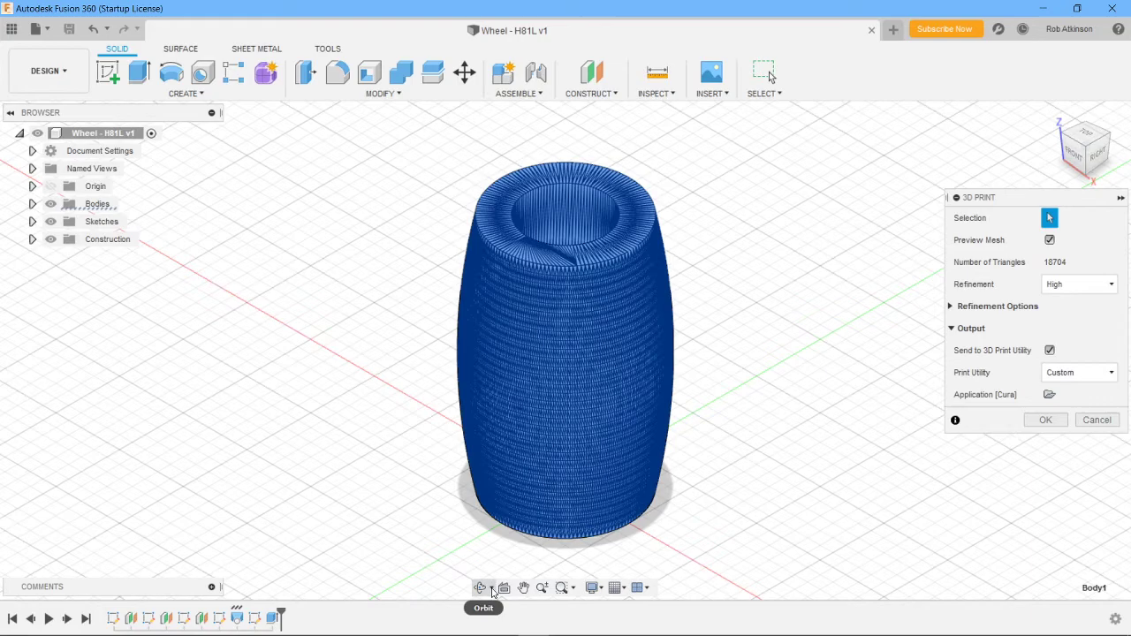
click(490, 588)
click(521, 550)
drag(760, 421, 747, 263)
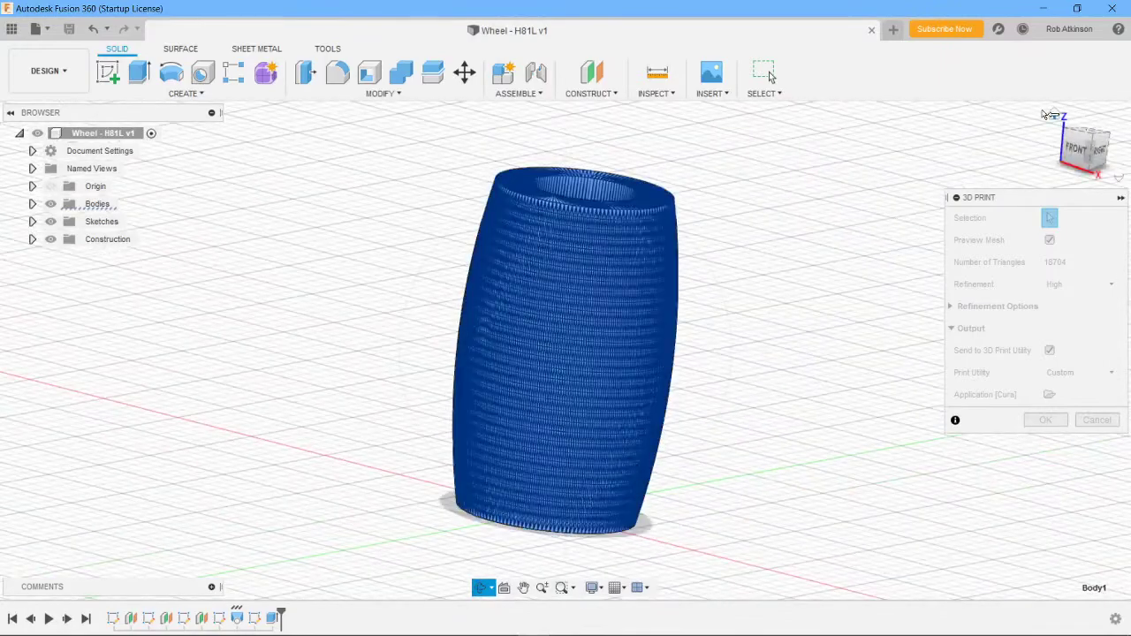
click(1055, 114)
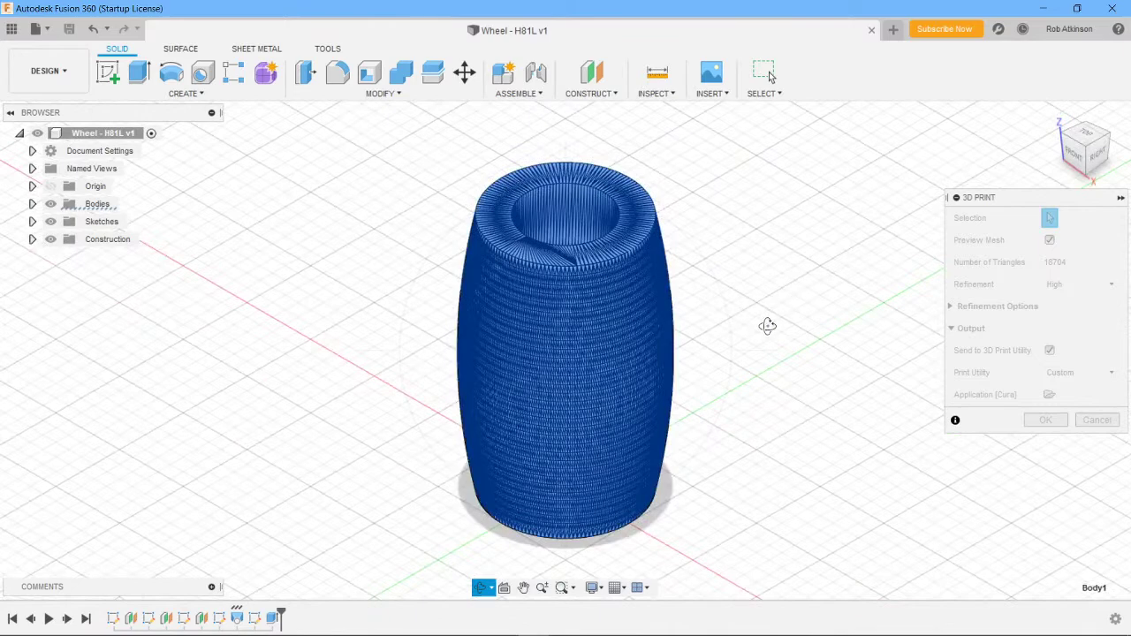
key(Escape)
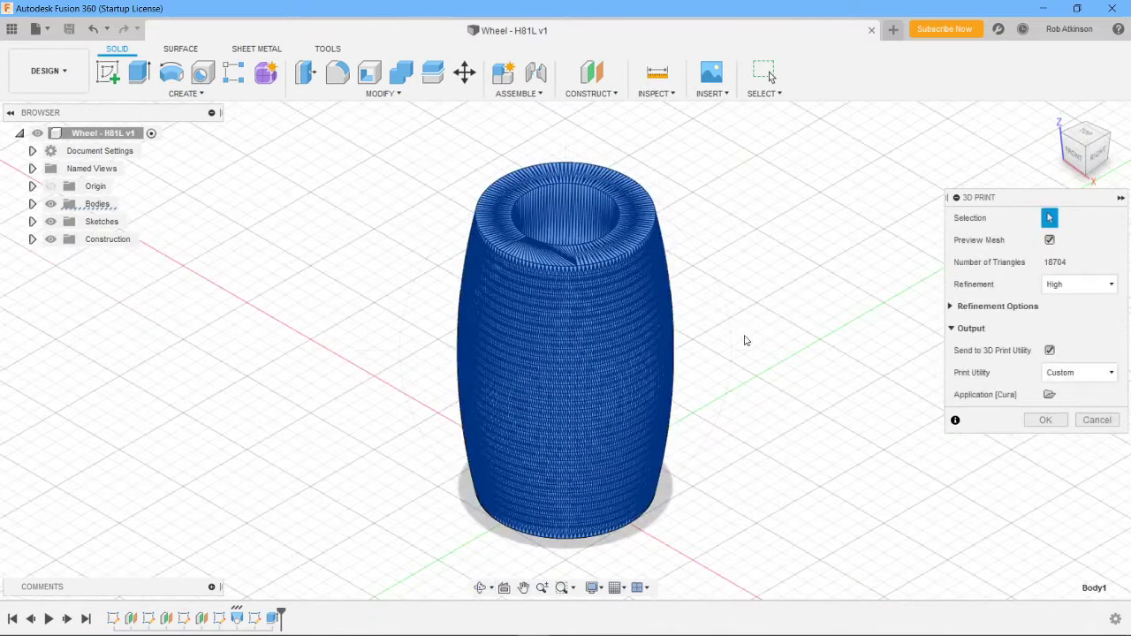
Keep the mesh refinement at High and send the barrel to the Cura print utility.
click(1047, 421)
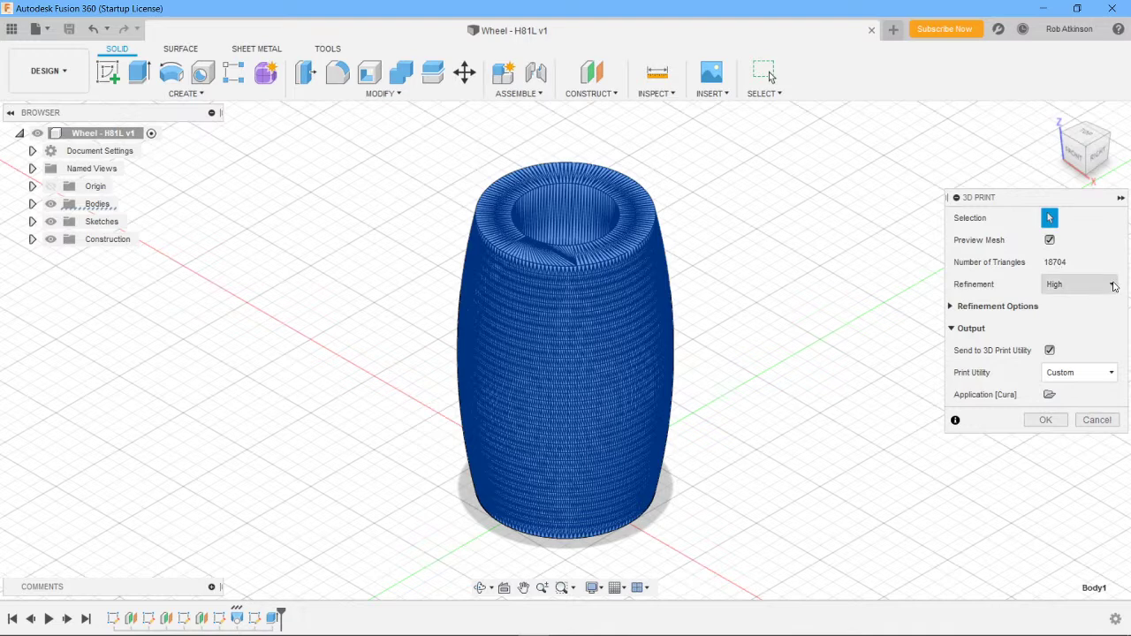
click(1112, 285)
click(1113, 286)
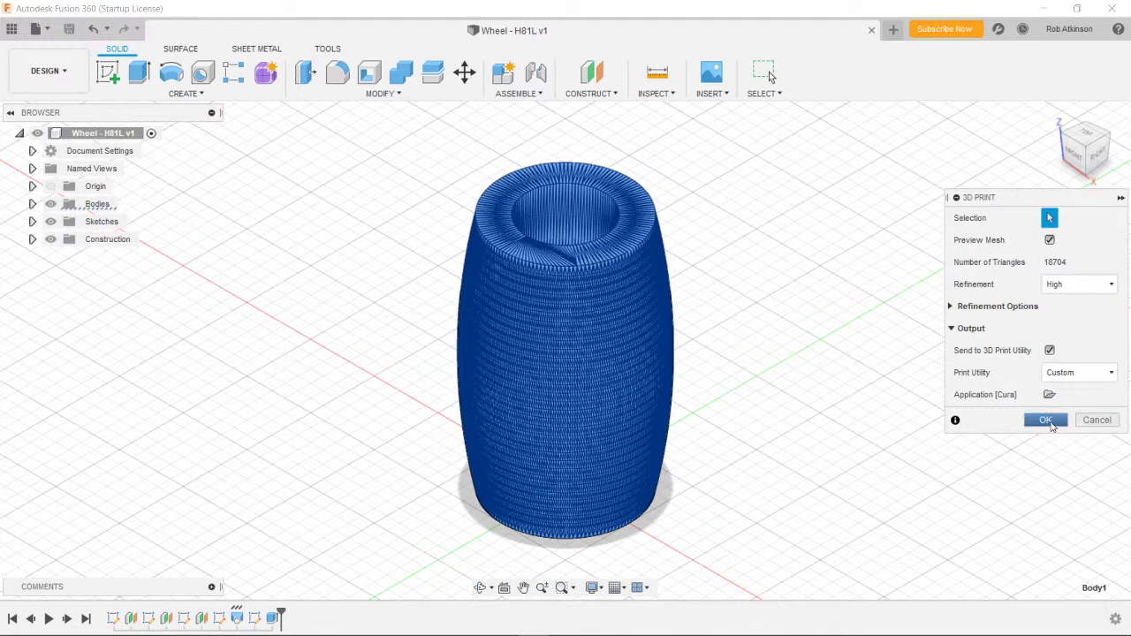
click(1045, 421)
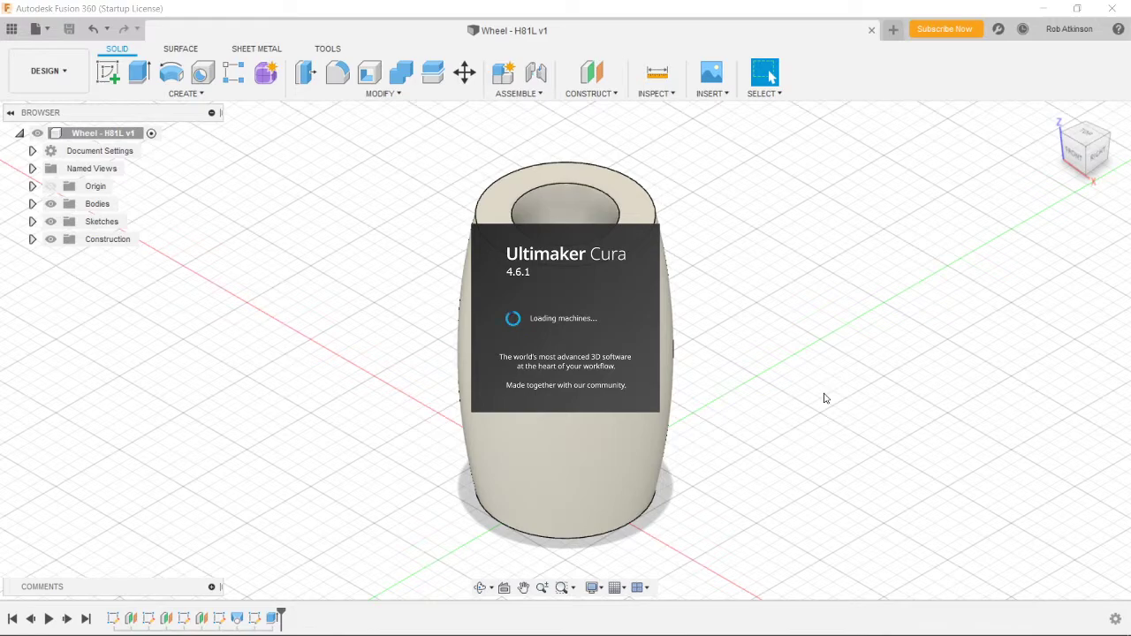
Look through the open windows for Cura and close the Cortana sign-in window.
key(alt+Tab)
click(625, 366)
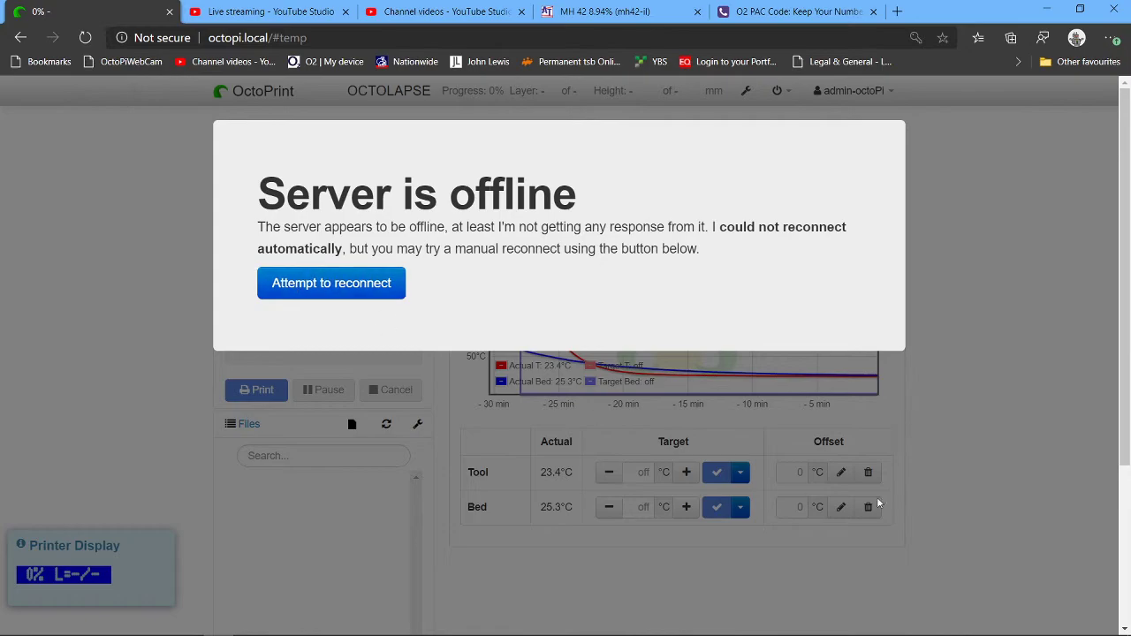
key(alt+Tab)
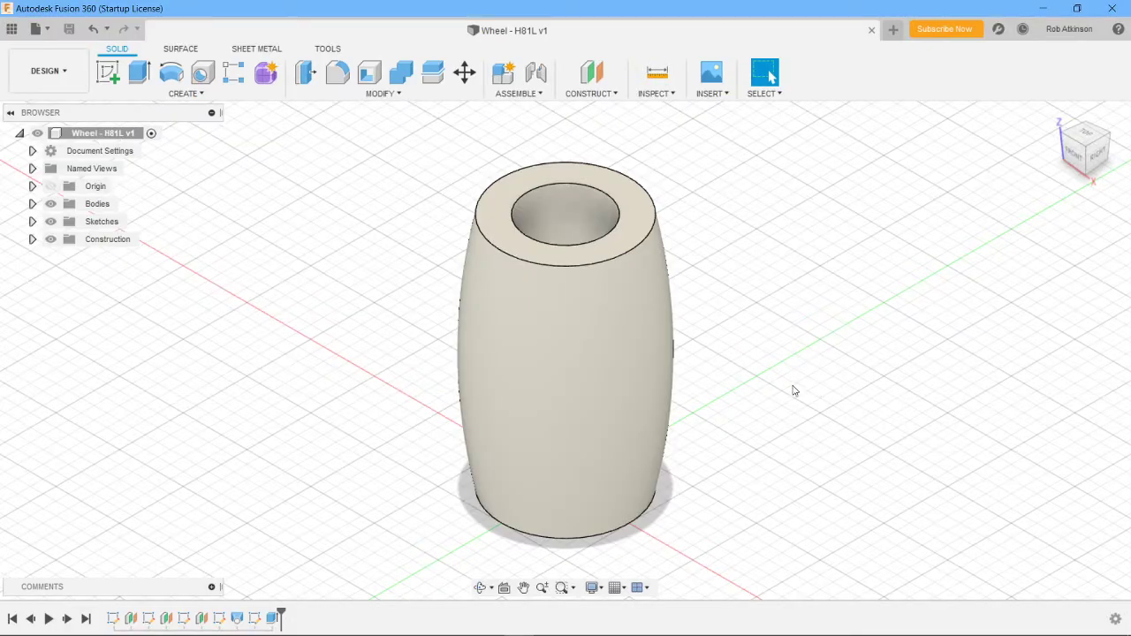
key(alt+Tab)
key(alt+Tab)
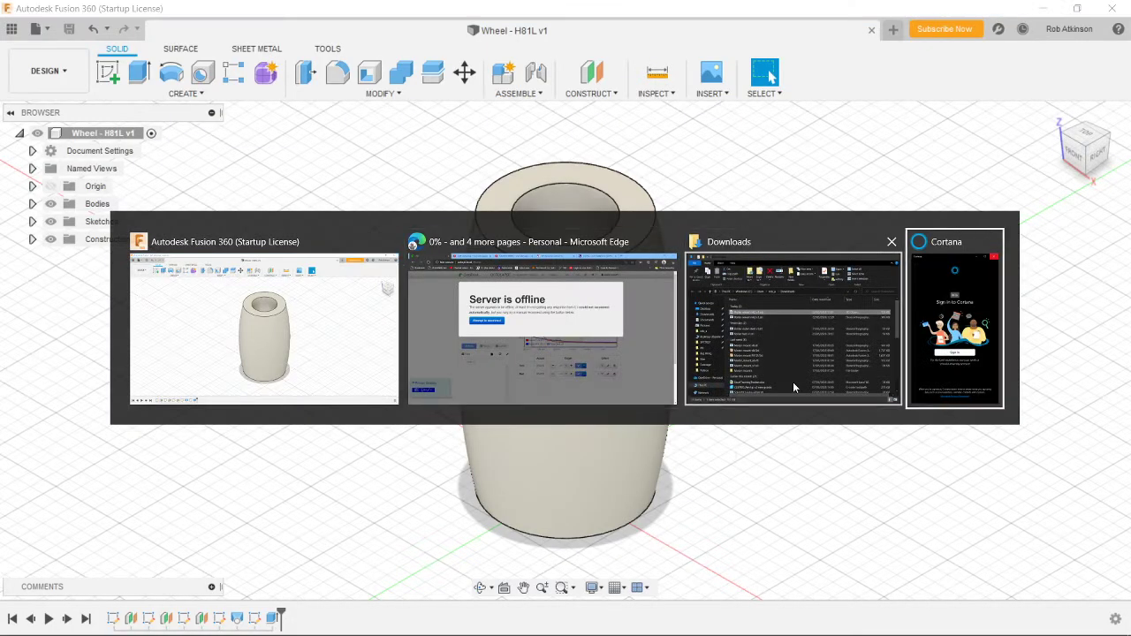
click(321, 68)
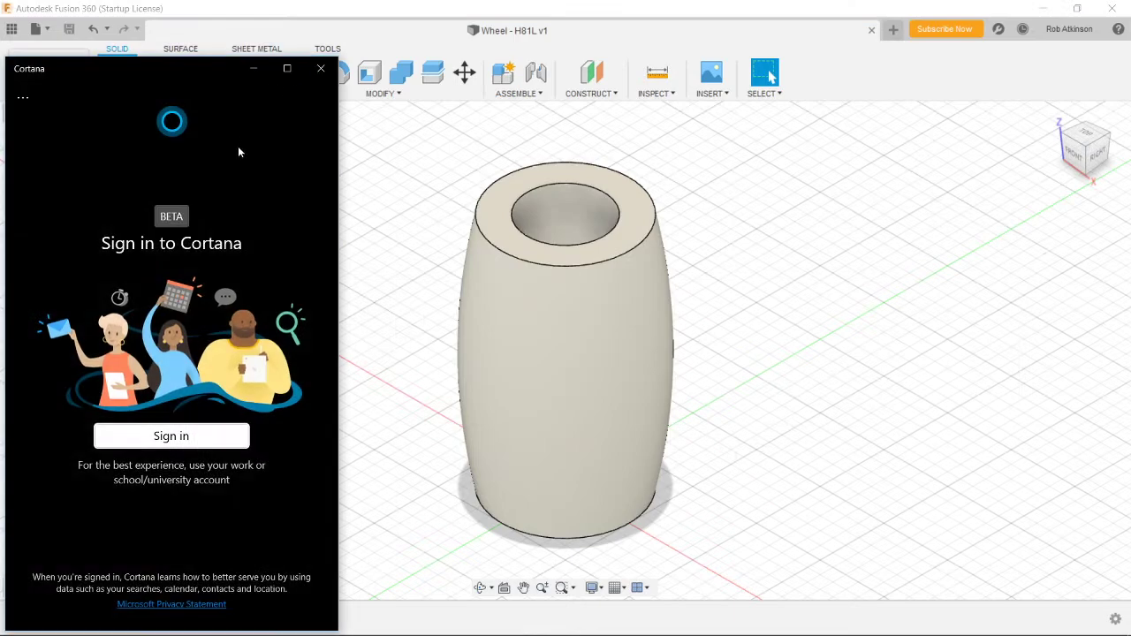
Minimize the windows covering Cura and start pre-heating the printer's build plate to 60 °C.
click(1047, 11)
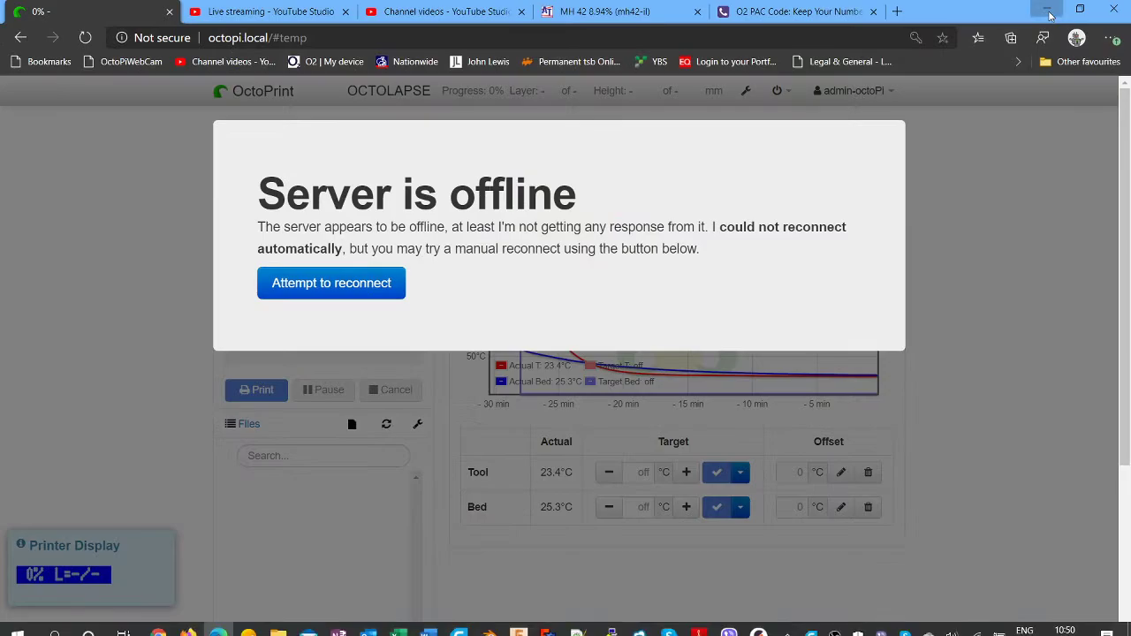
click(1048, 11)
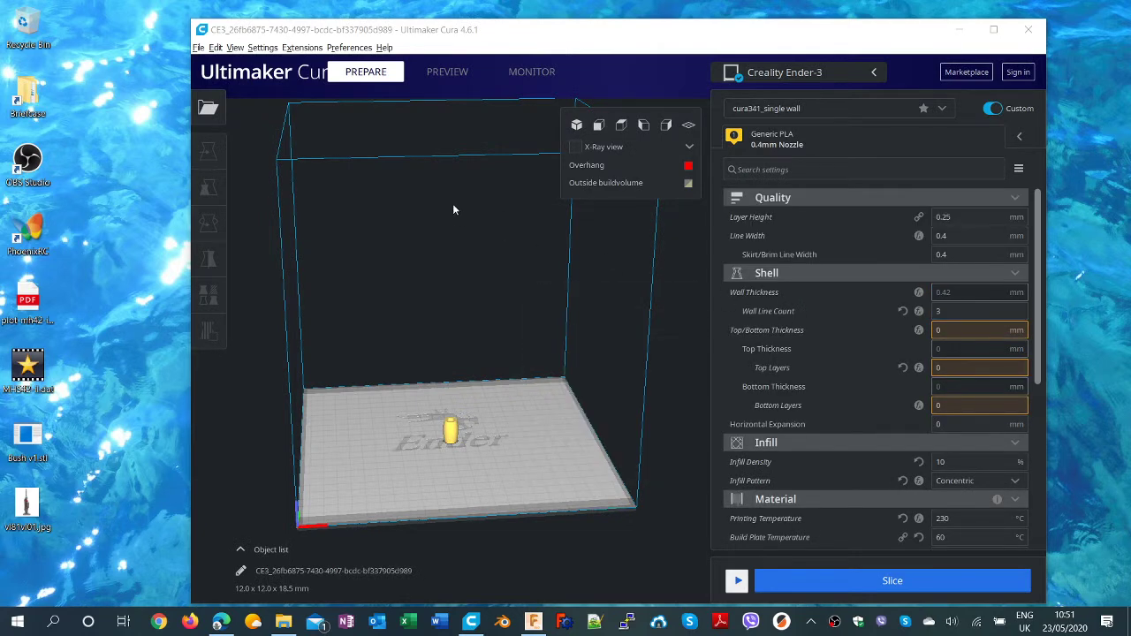
click(529, 75)
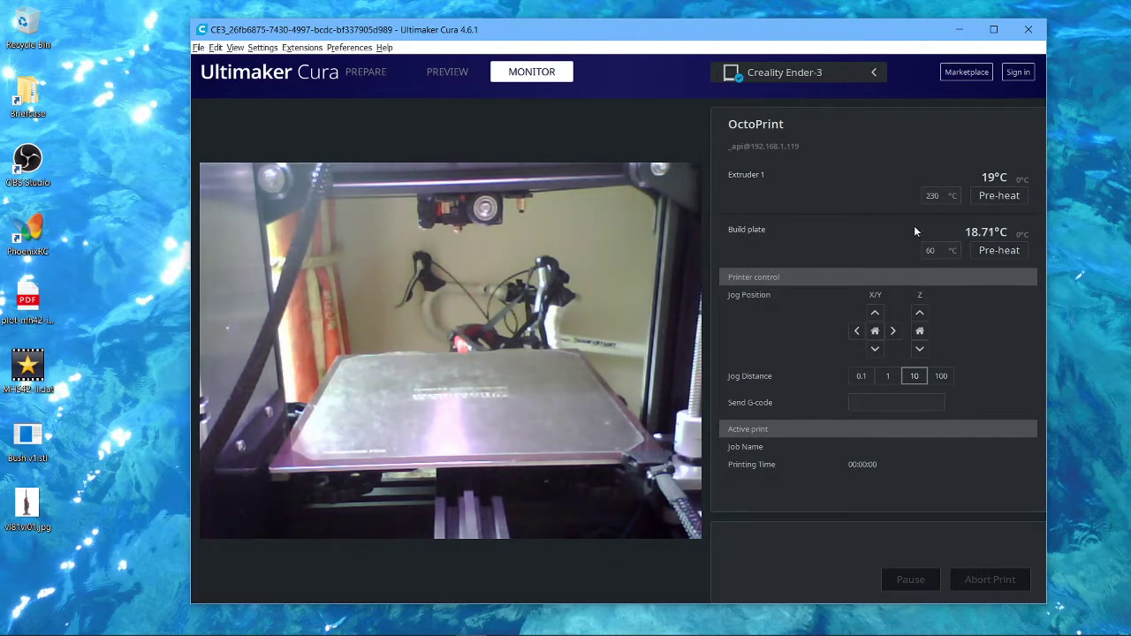
click(997, 251)
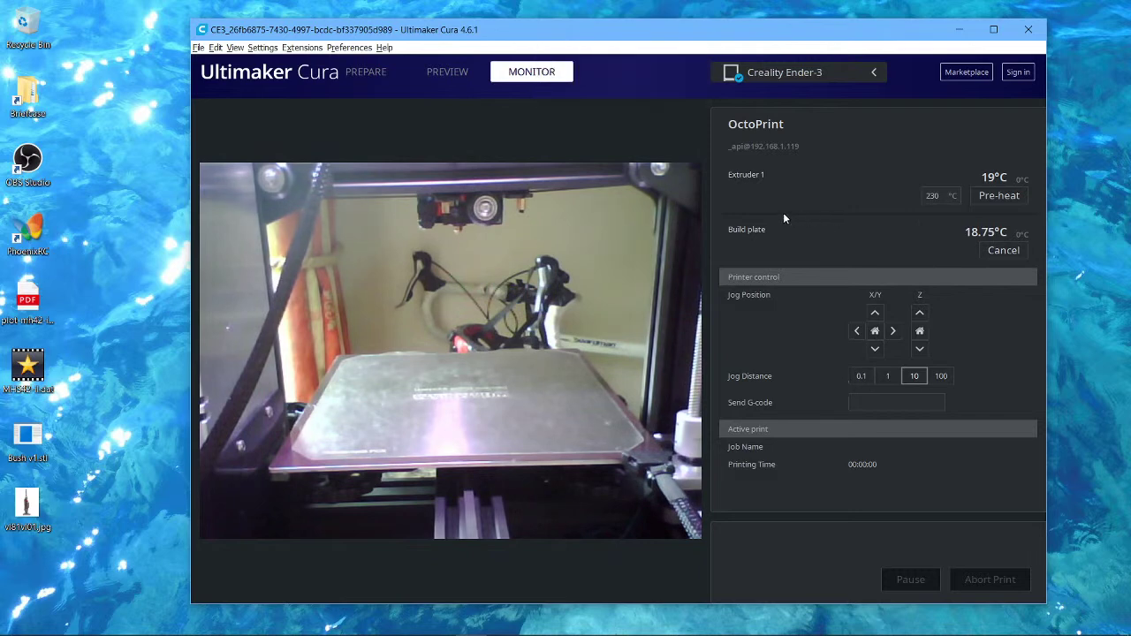
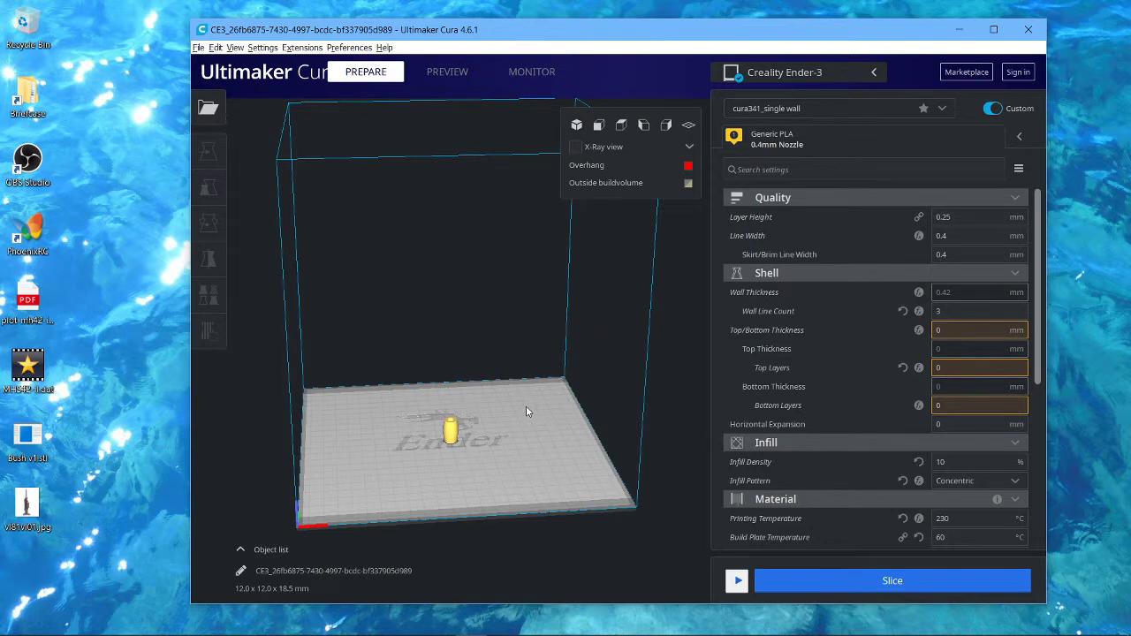
Examine the barrel model up close on the build plate, from the side and from above into its hole.
scroll(527, 413, up, 3)
scroll(593, 475, up, 3)
scroll(592, 411, up, 1)
scroll(588, 416, up, 2)
scroll(586, 433, up, 2)
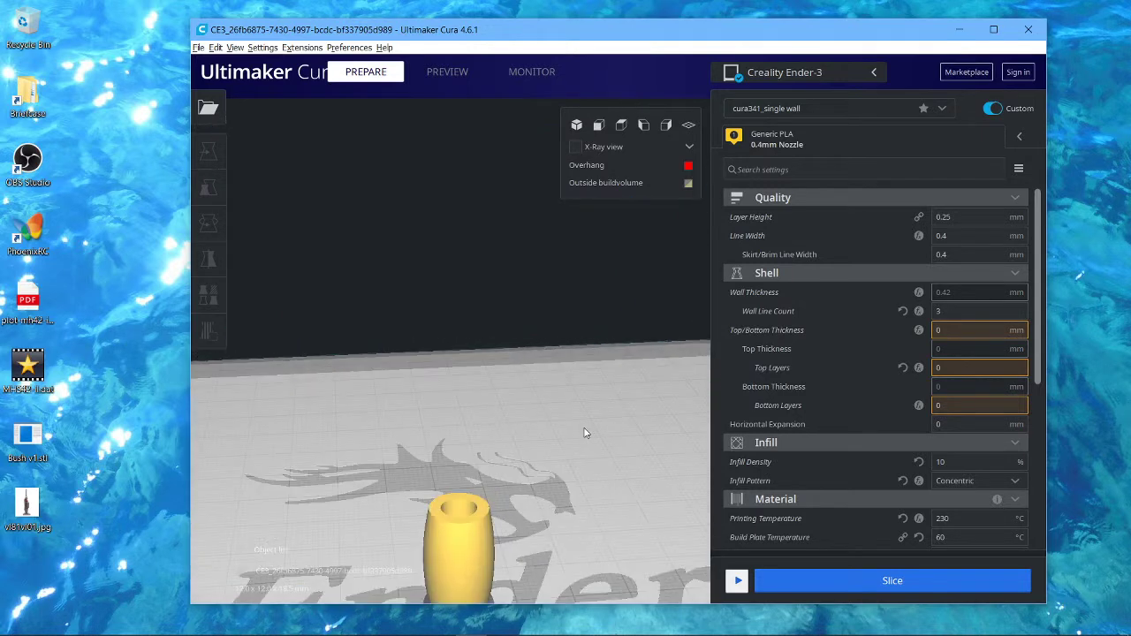
middle_drag(622, 512, 617, 405)
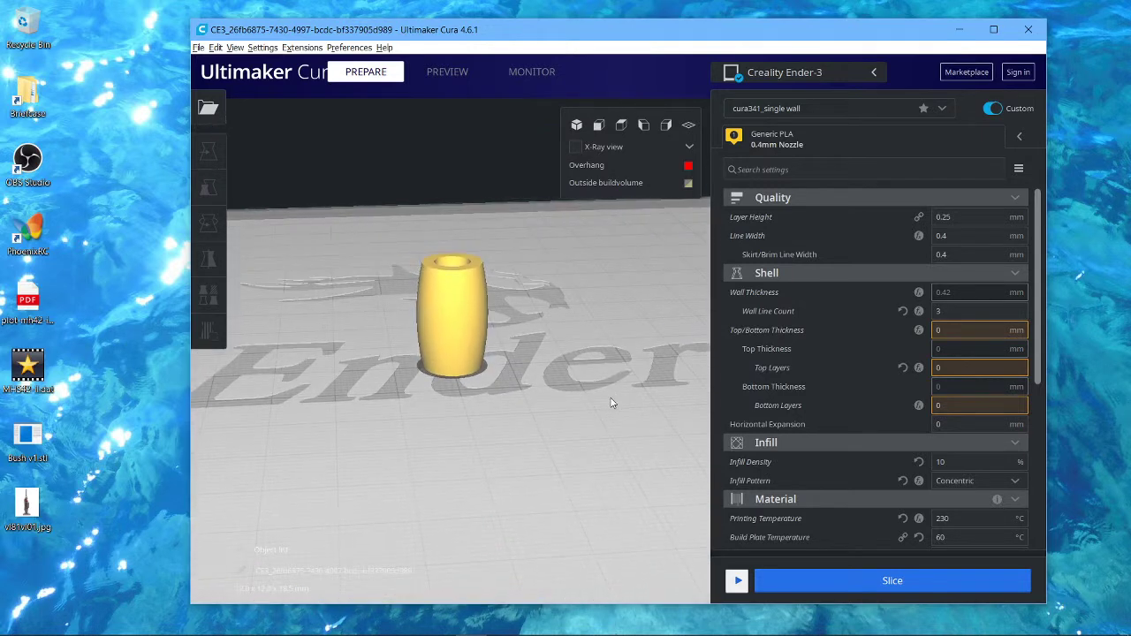
right_drag(586, 319, 600, 368)
middle_drag(600, 368, 598, 385)
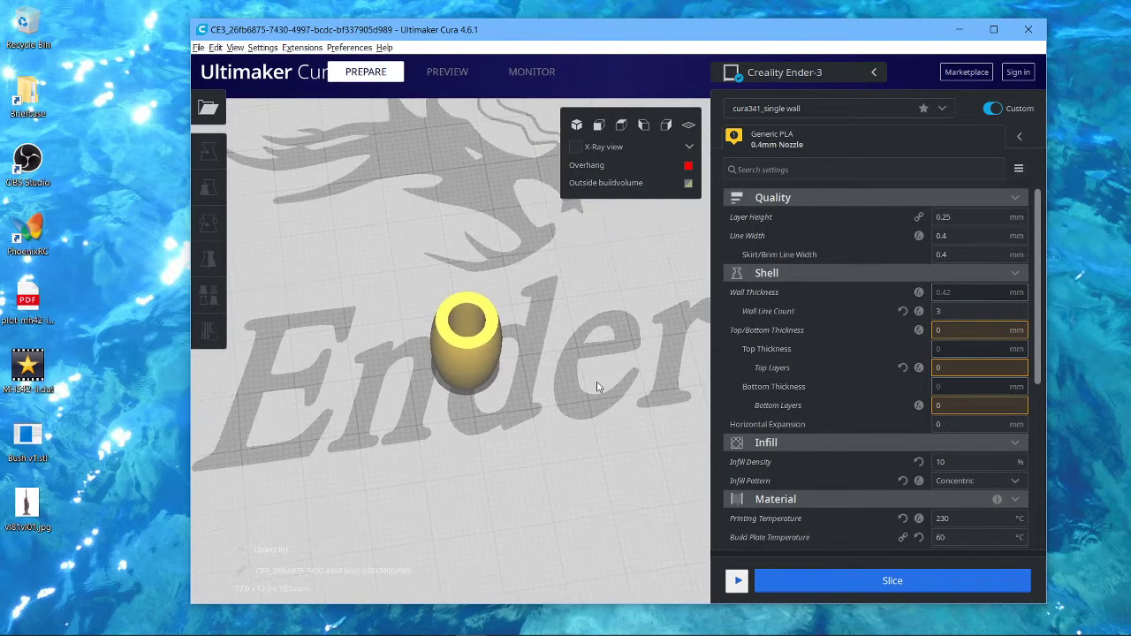
scroll(598, 381, up, 3)
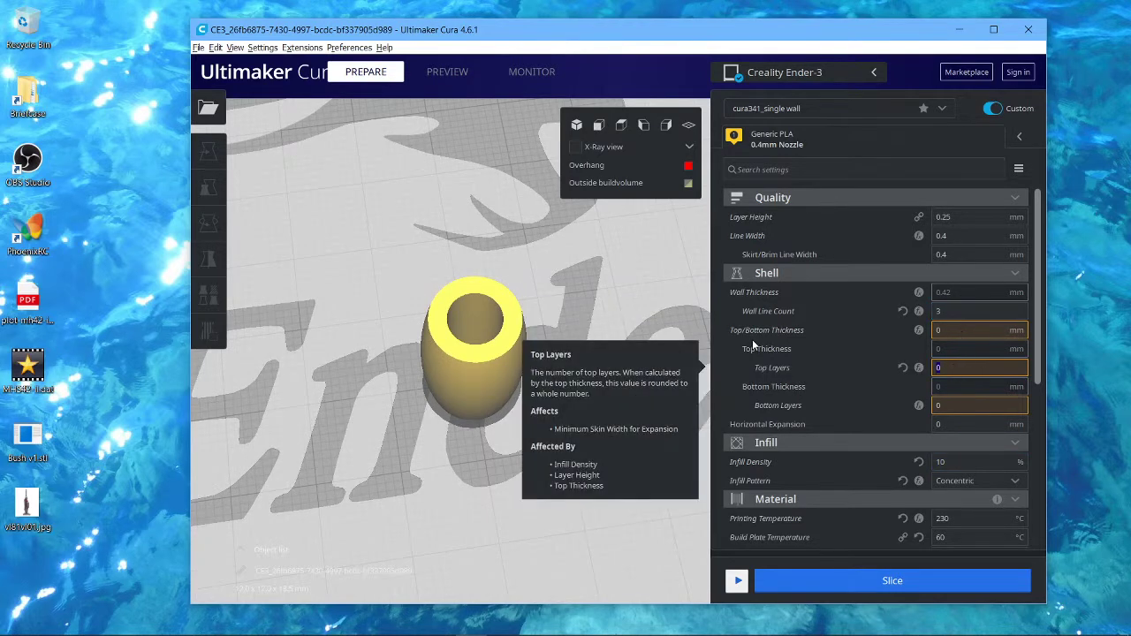
Set both the top layers and bottom layers to 5 and reset the infill density to 0%.
text(5)
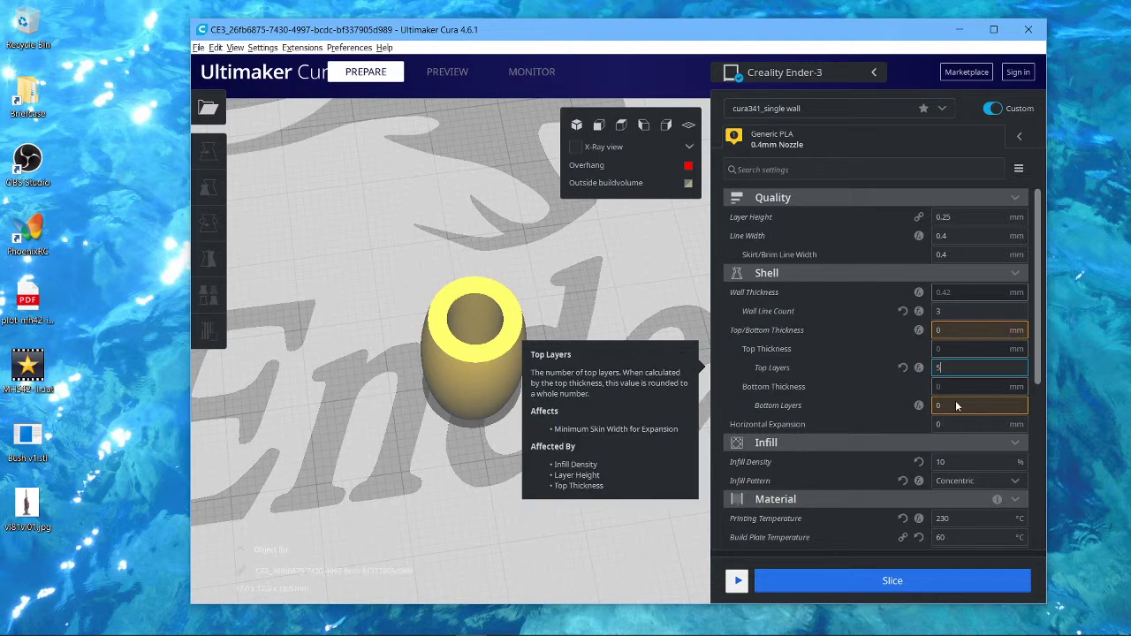
click(957, 405)
text(5)
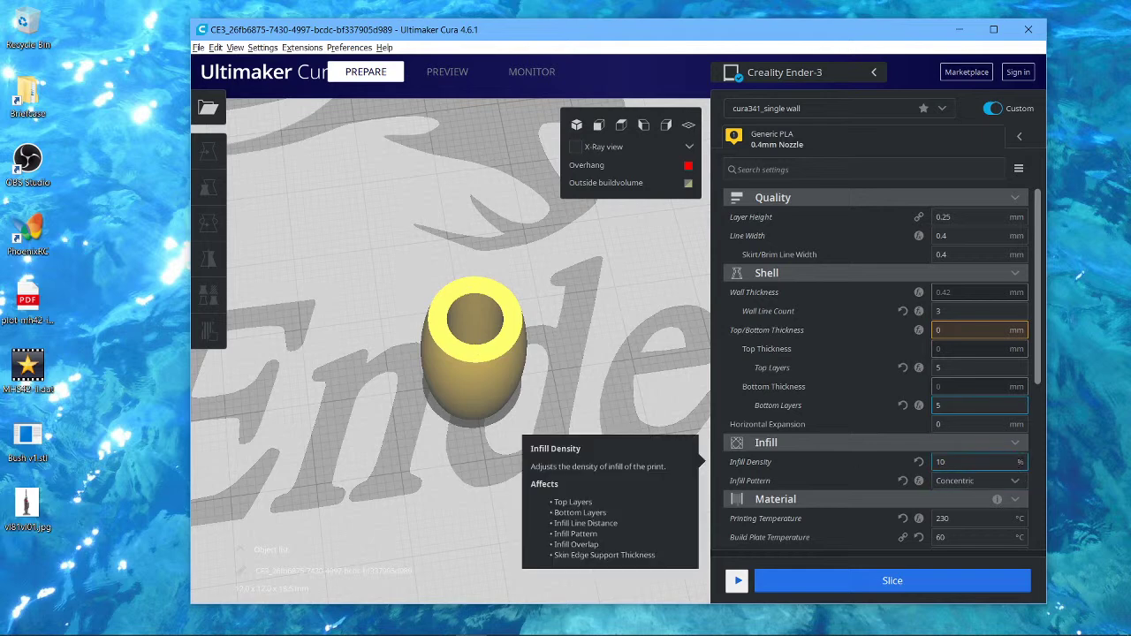
click(918, 461)
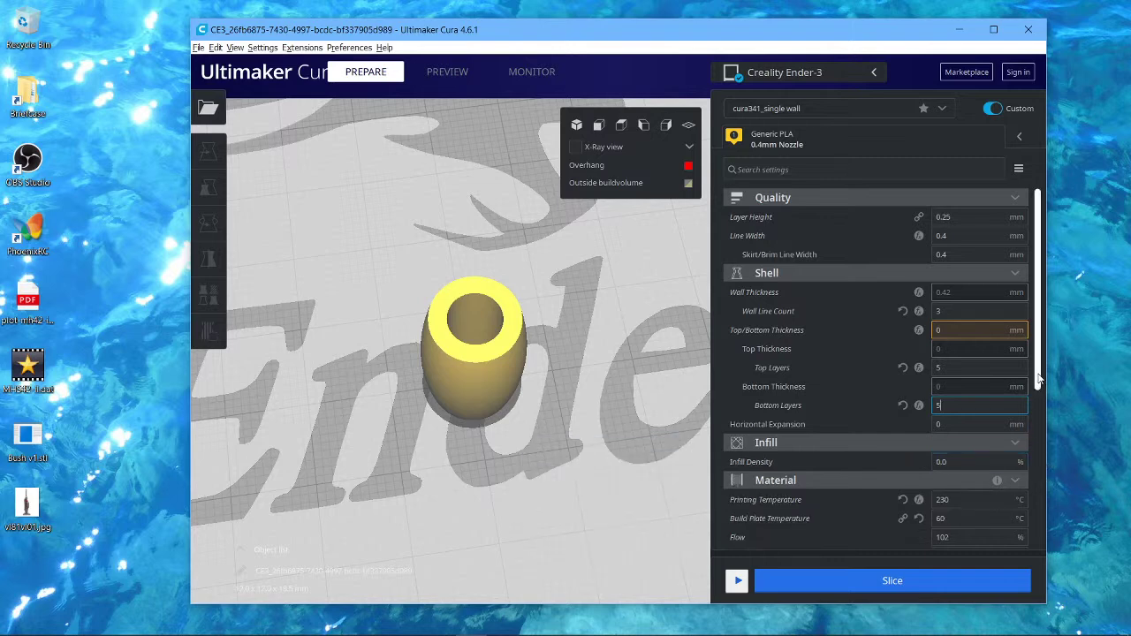
Set the printing temperature to 205 °C and the build plate temperature to 50 °C.
drag(1039, 378, 1050, 446)
click(968, 380)
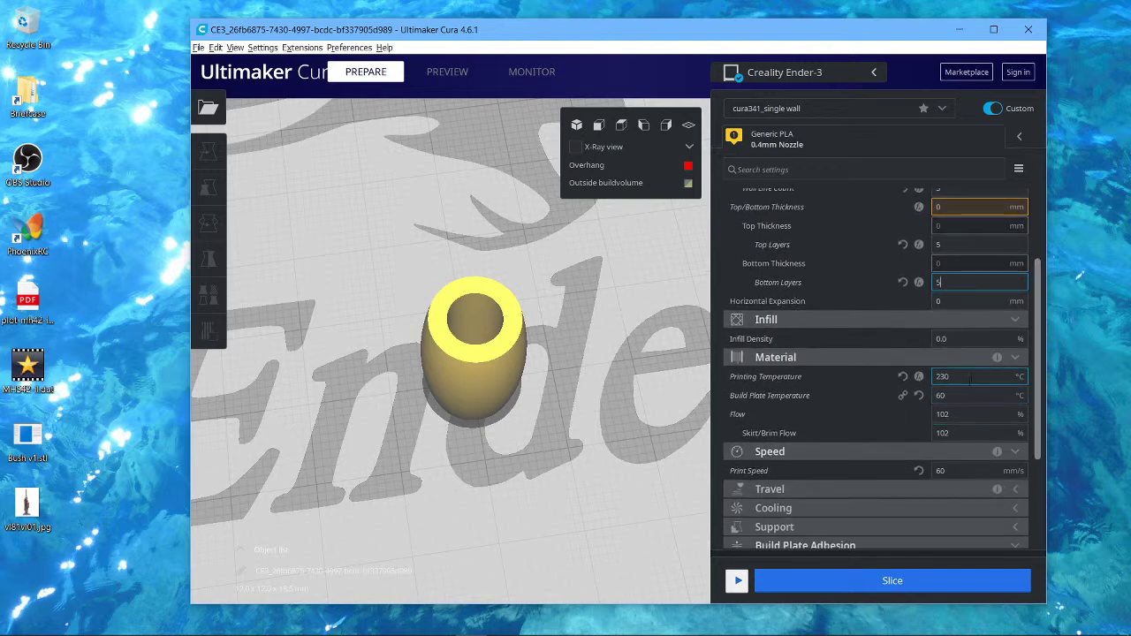
text(205)
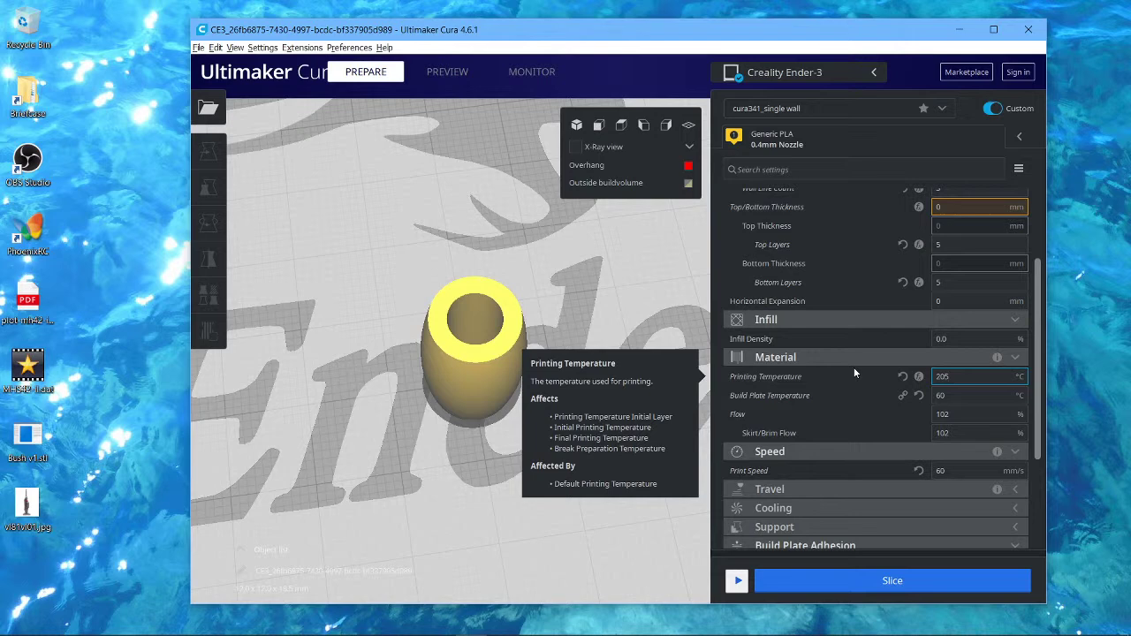
click(963, 397)
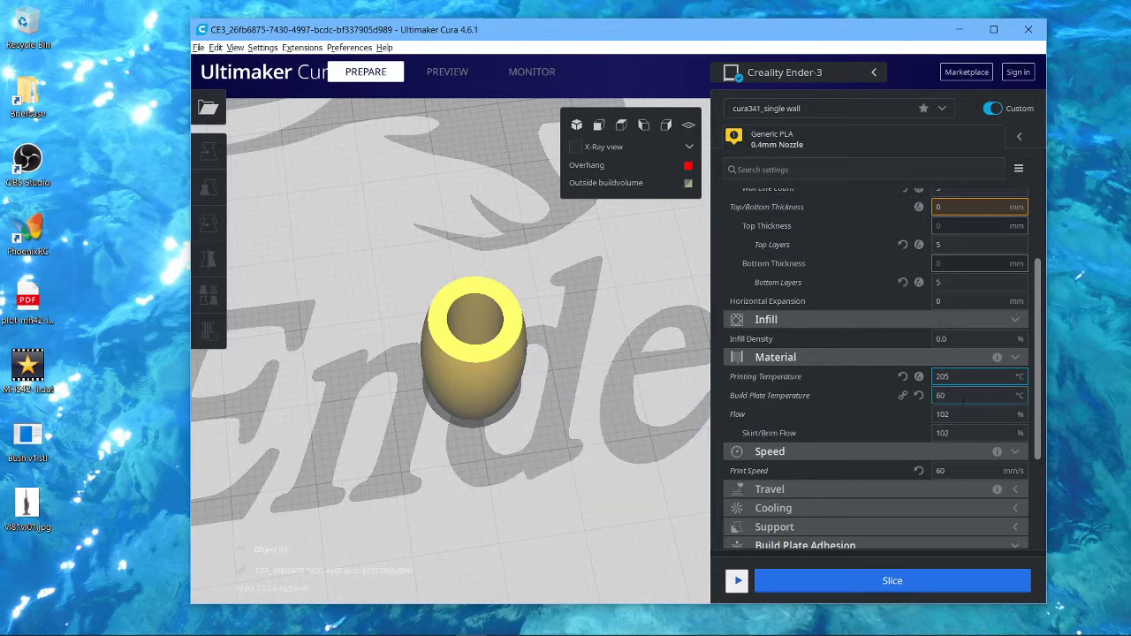
key(BackSpace)
key(BackSpace)
text(50)
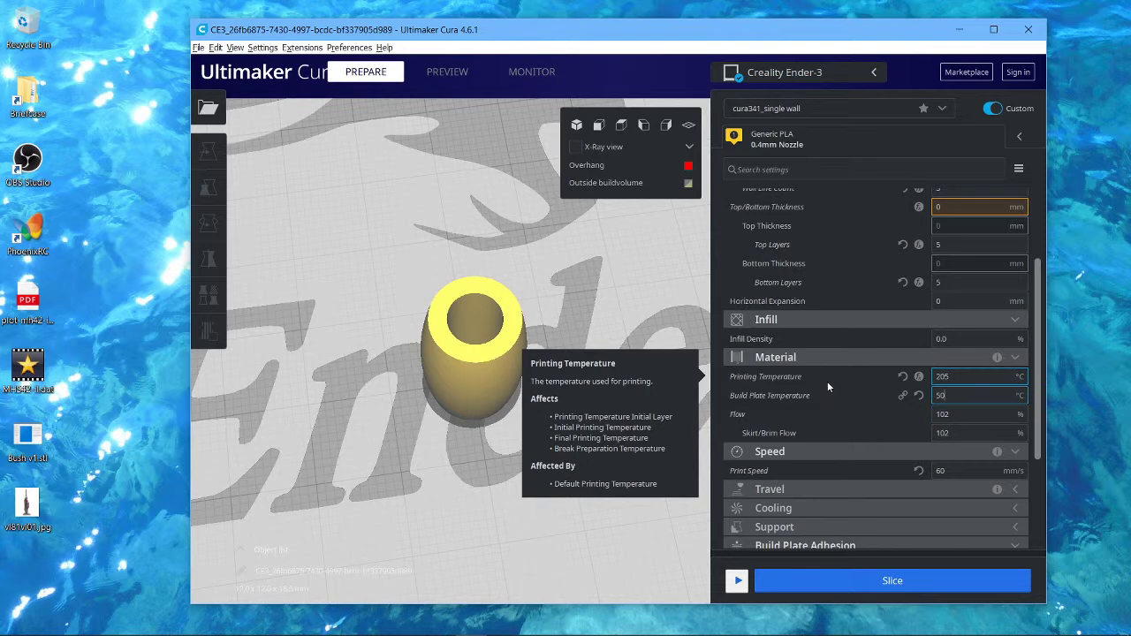
Set the print speed to 40 mm/s and review the adhesion and experimental settings.
click(963, 470)
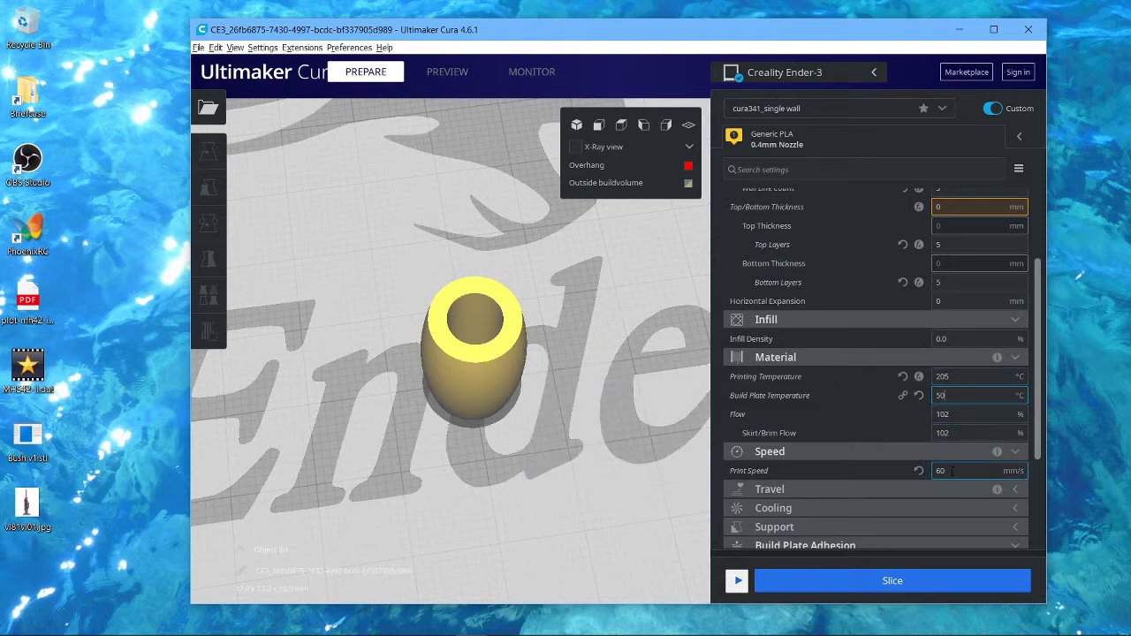
text(40)
drag(1040, 428, 1048, 489)
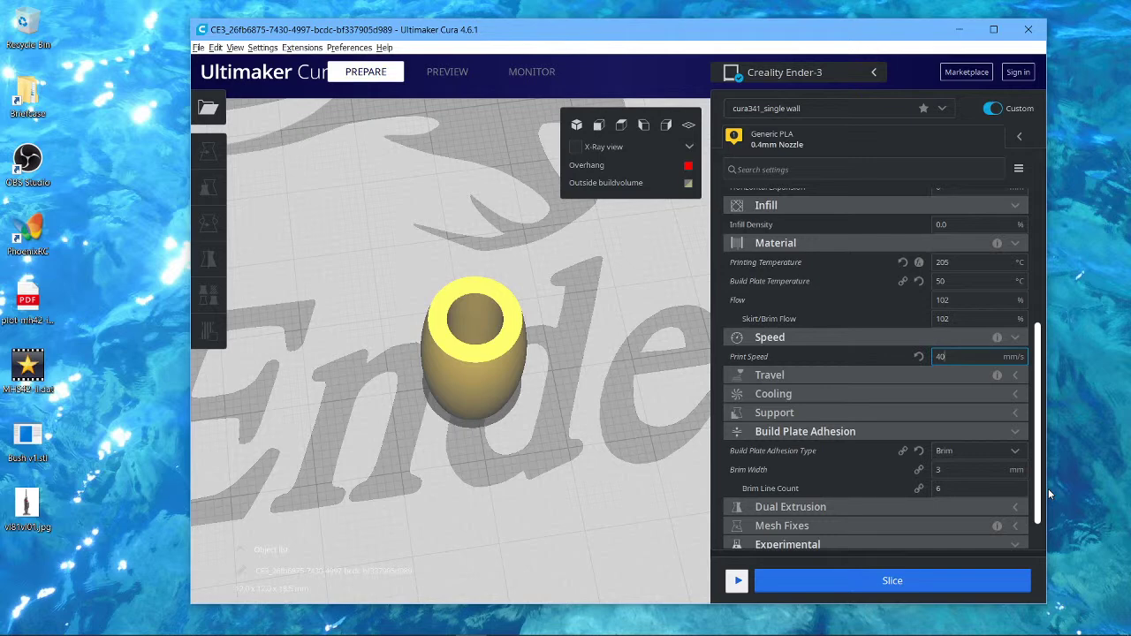
drag(1048, 493, 1047, 520)
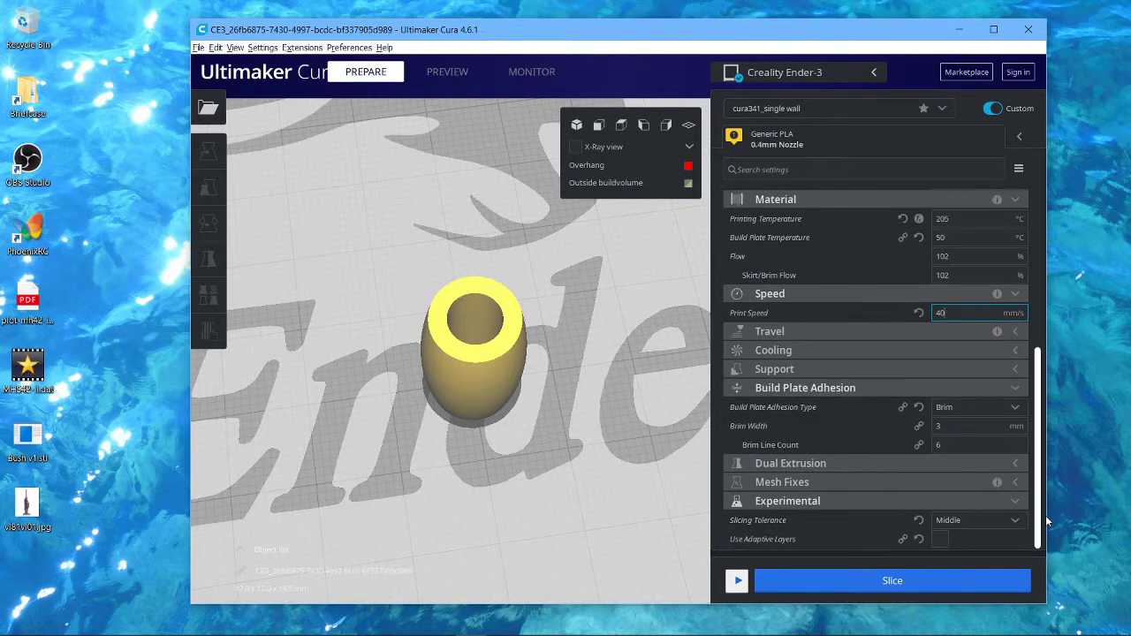
drag(1046, 507, 1062, 347)
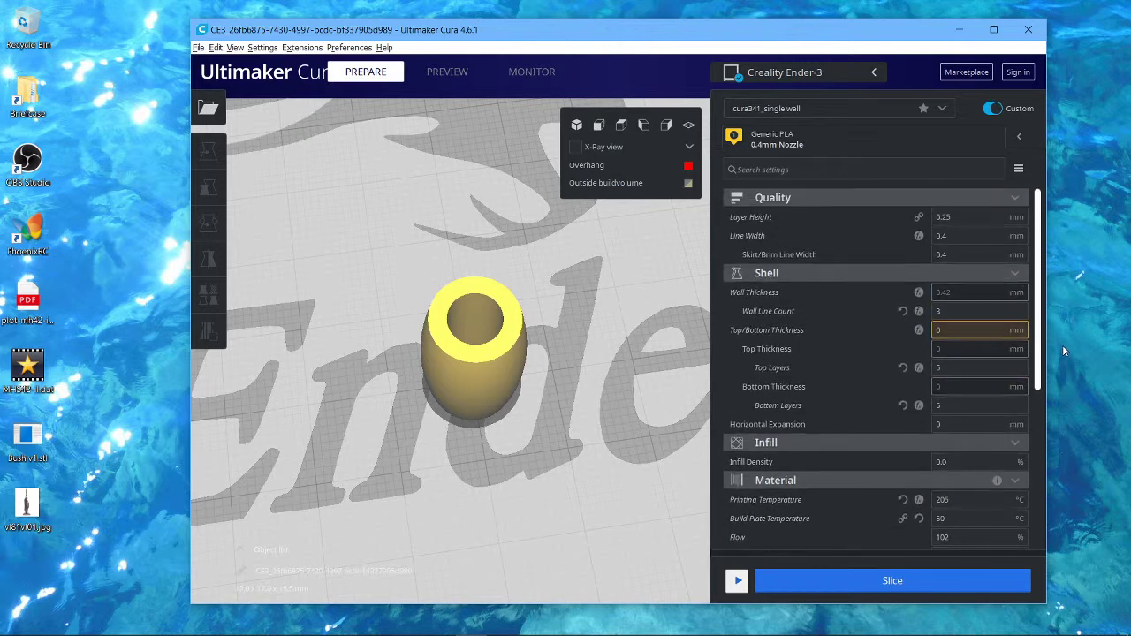
Search the print settings for "bottom" and "first" to check the bottom-layer options, and clear the search.
click(798, 156)
text(bottom)
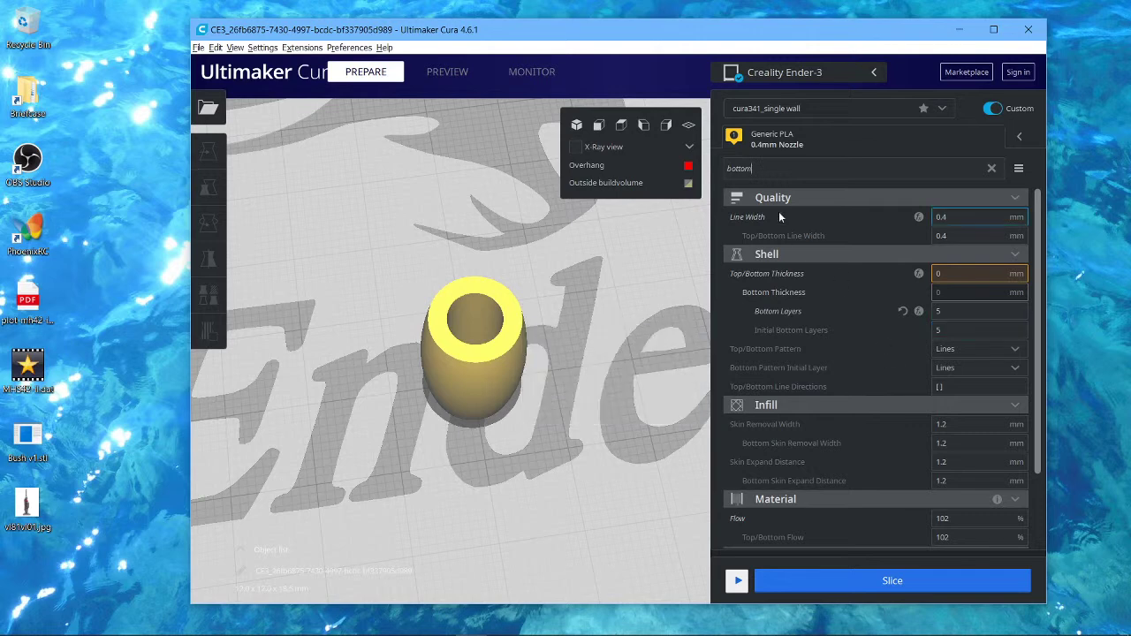
double_click(742, 169)
text(first)
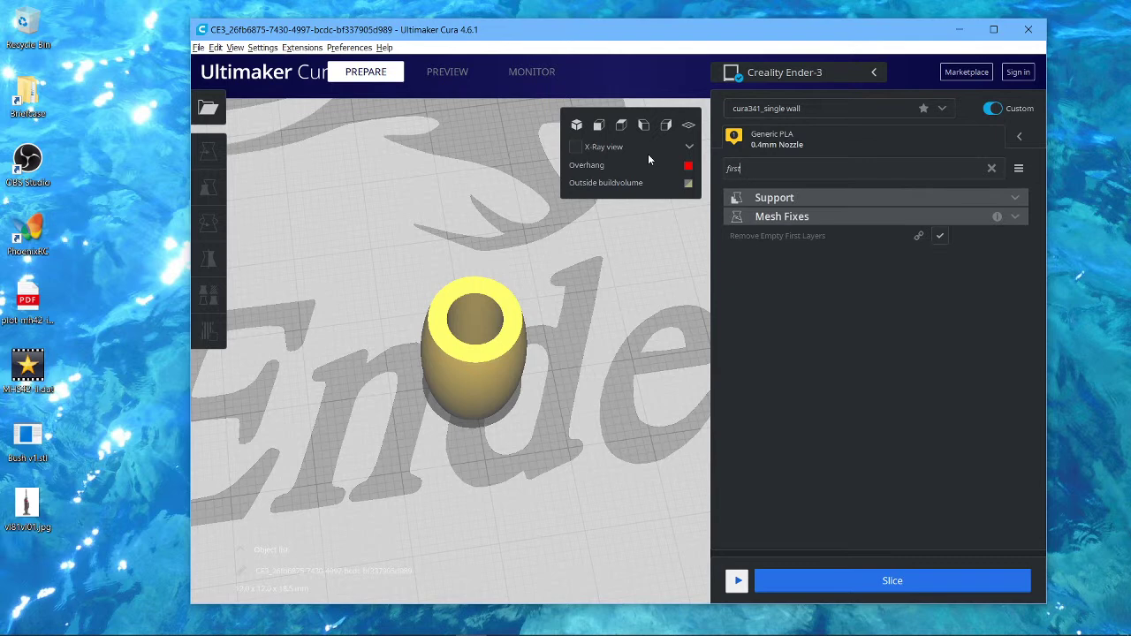
key(ctrl+a)
key(BackSpace)
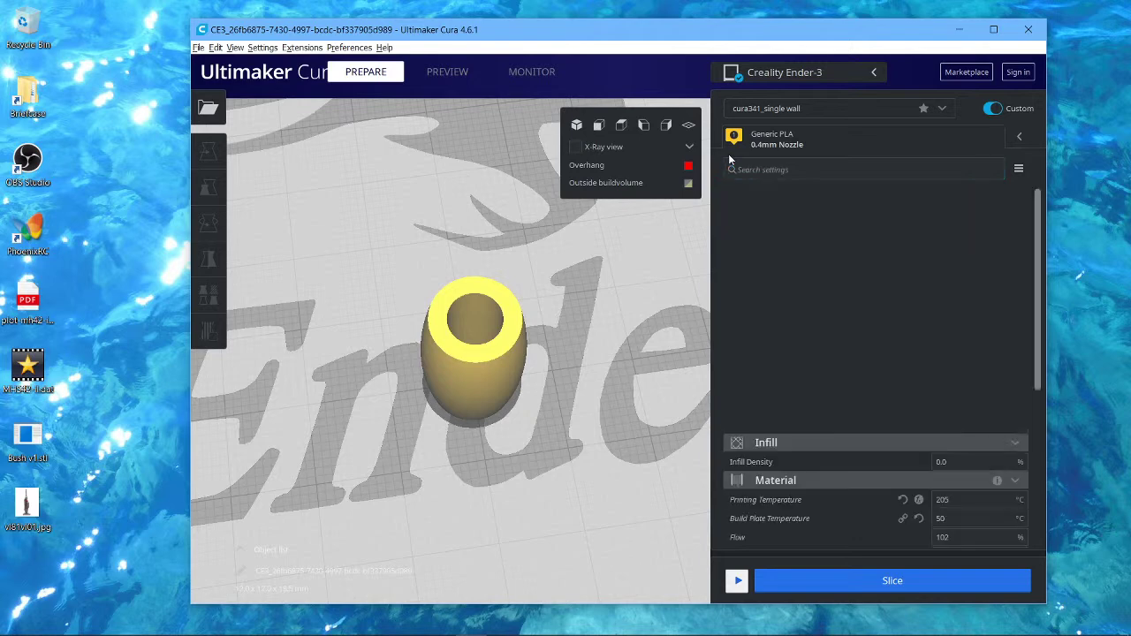
text(first)
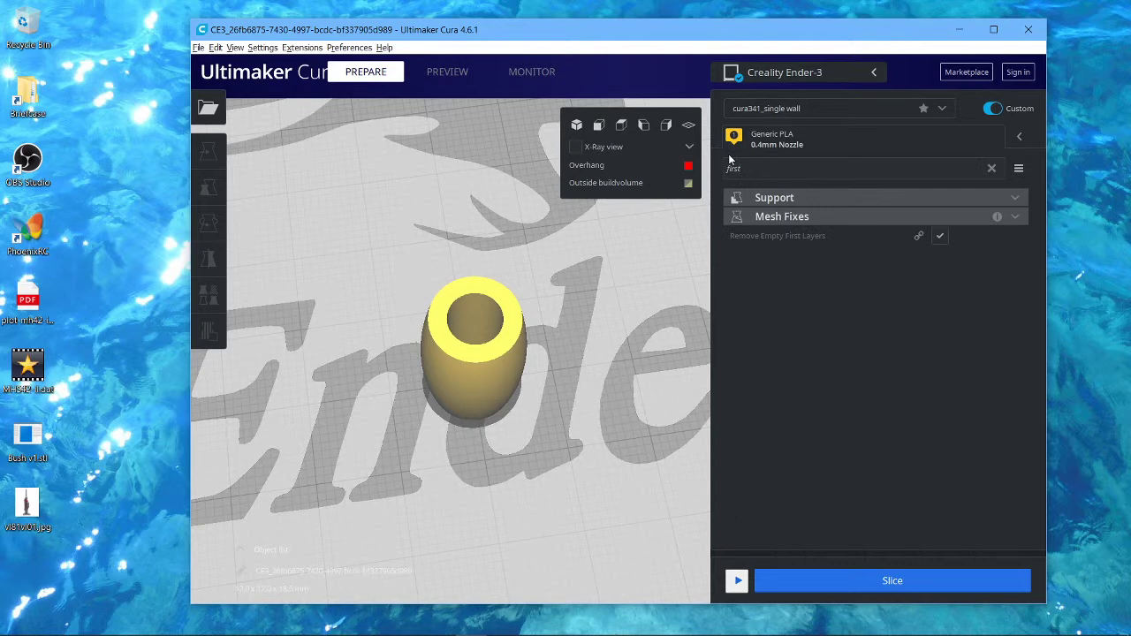
key(BackSpace)
key(BackSpace)
key(BackSpace)
text(bott)
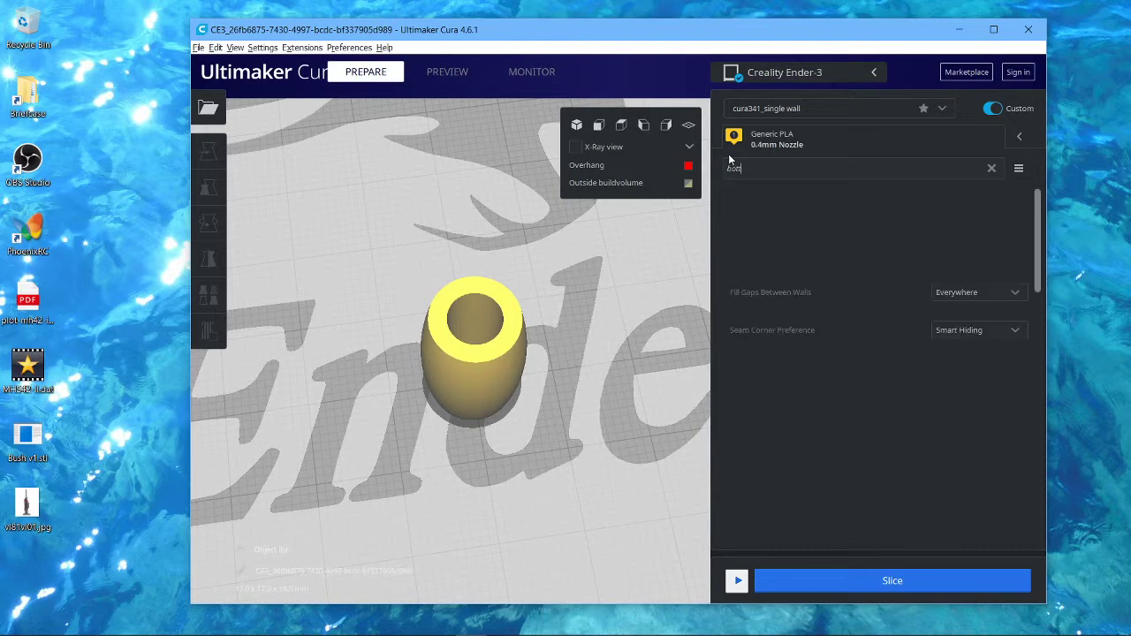
text(om)
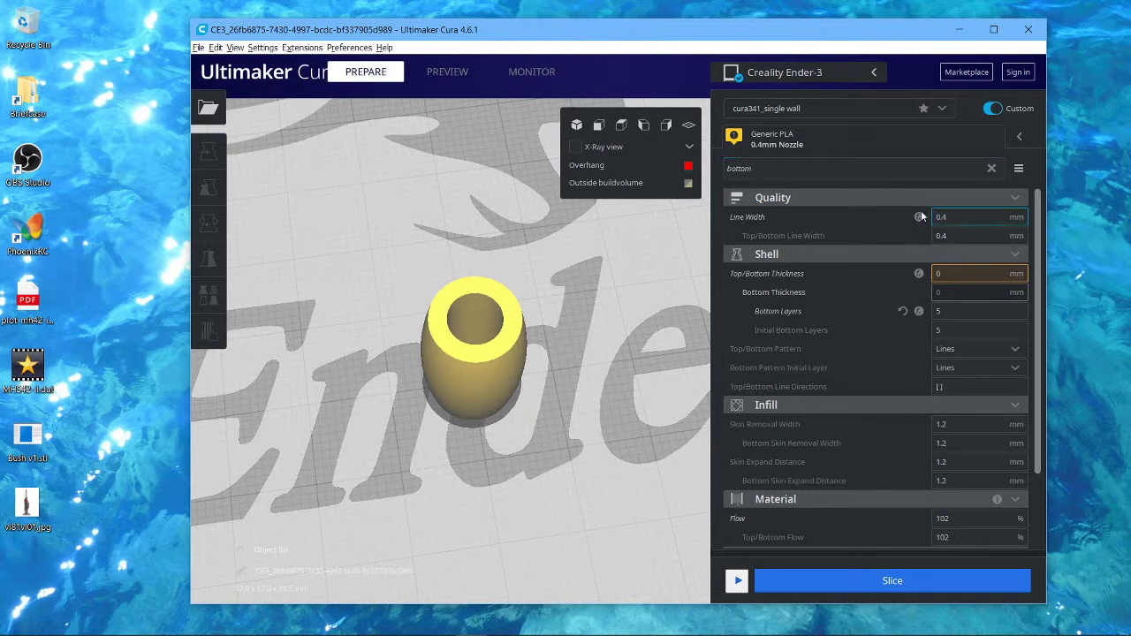
click(991, 169)
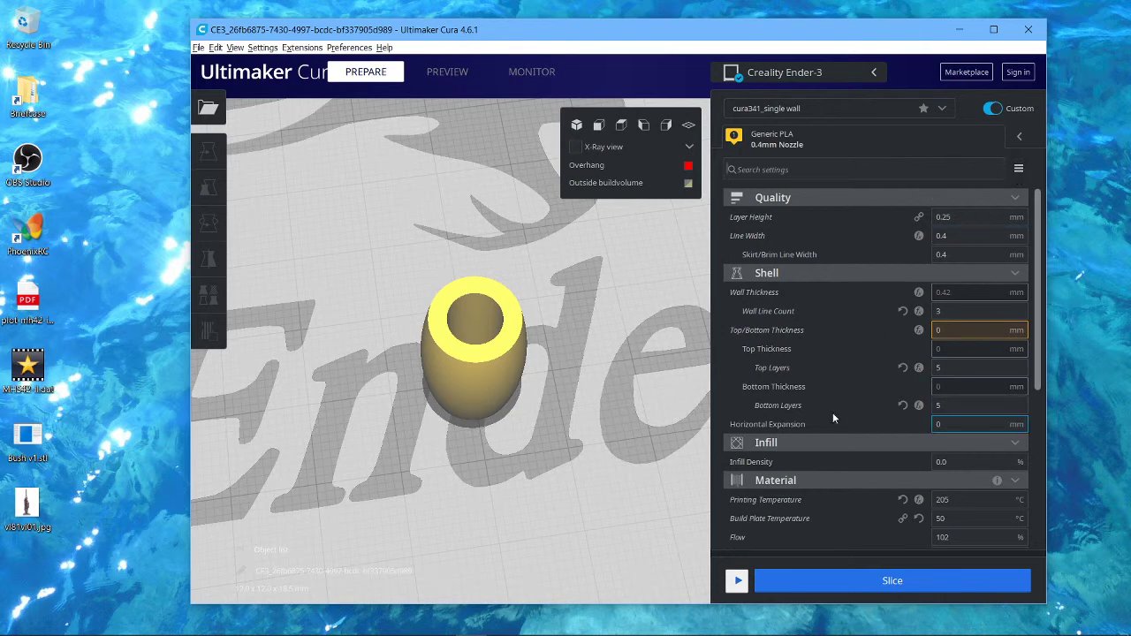
Slice the barrel and inspect its upper layers in the layer preview.
mouse_move(825, 343)
click(853, 580)
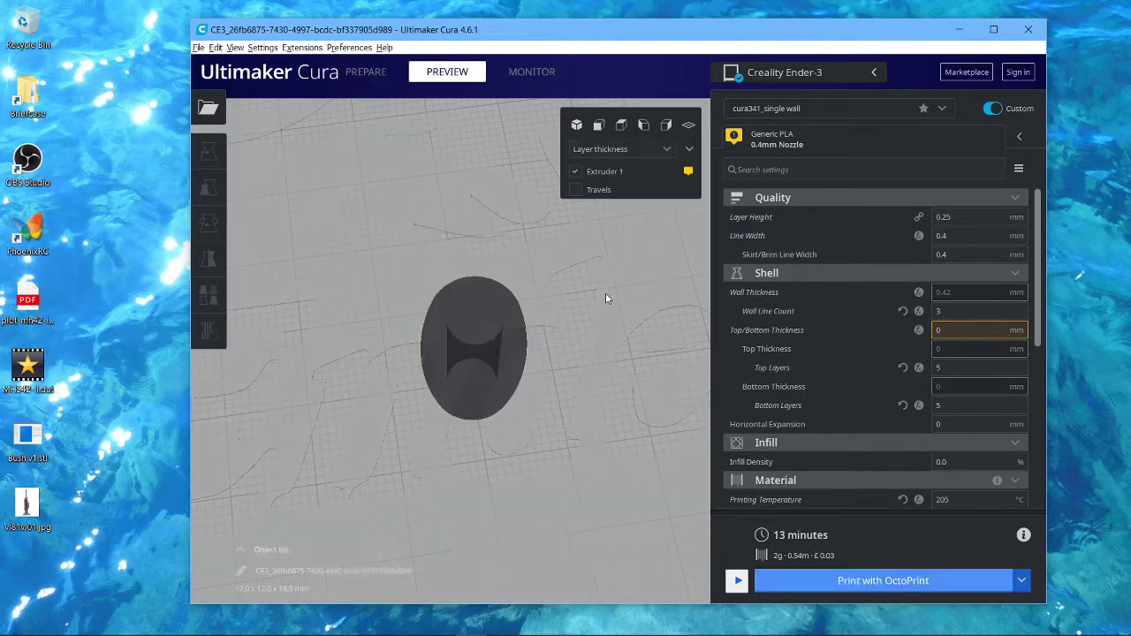
drag(692, 317, 636, 283)
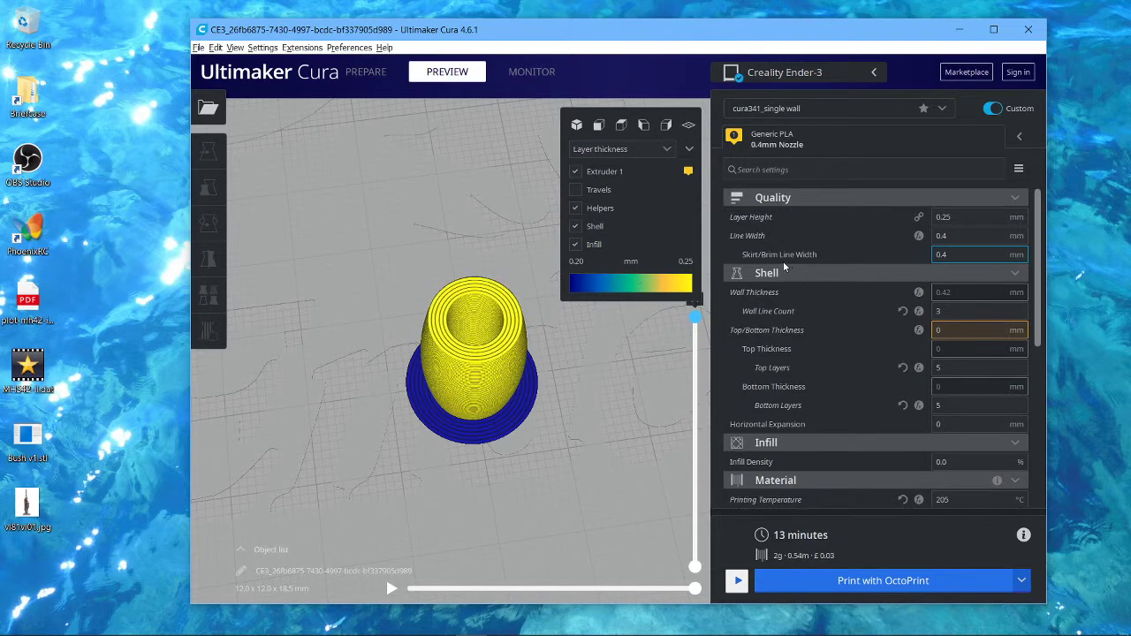
Set the wall line count to 4, slice the barrel again and inspect its upper layers.
drag(943, 309, 913, 312)
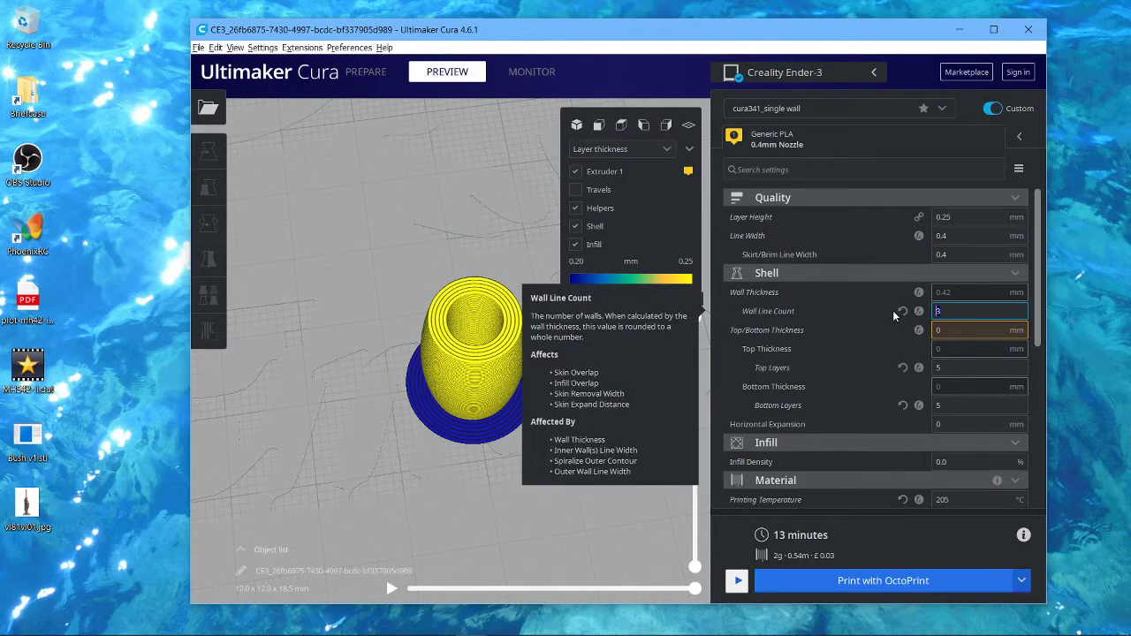
text(4)
click(901, 580)
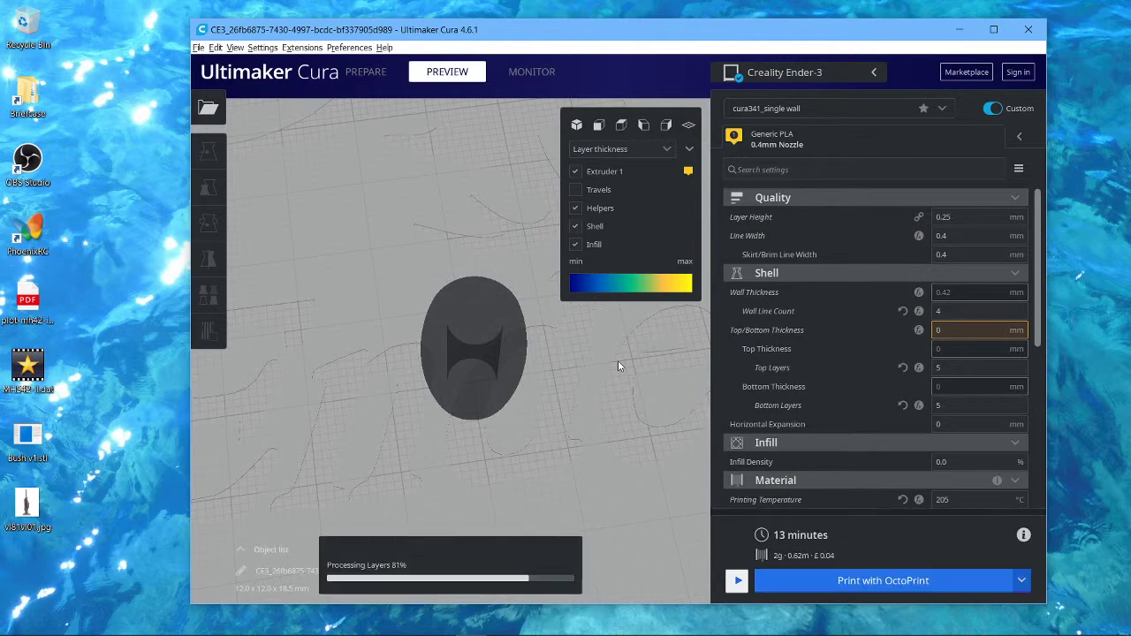
drag(696, 318, 690, 282)
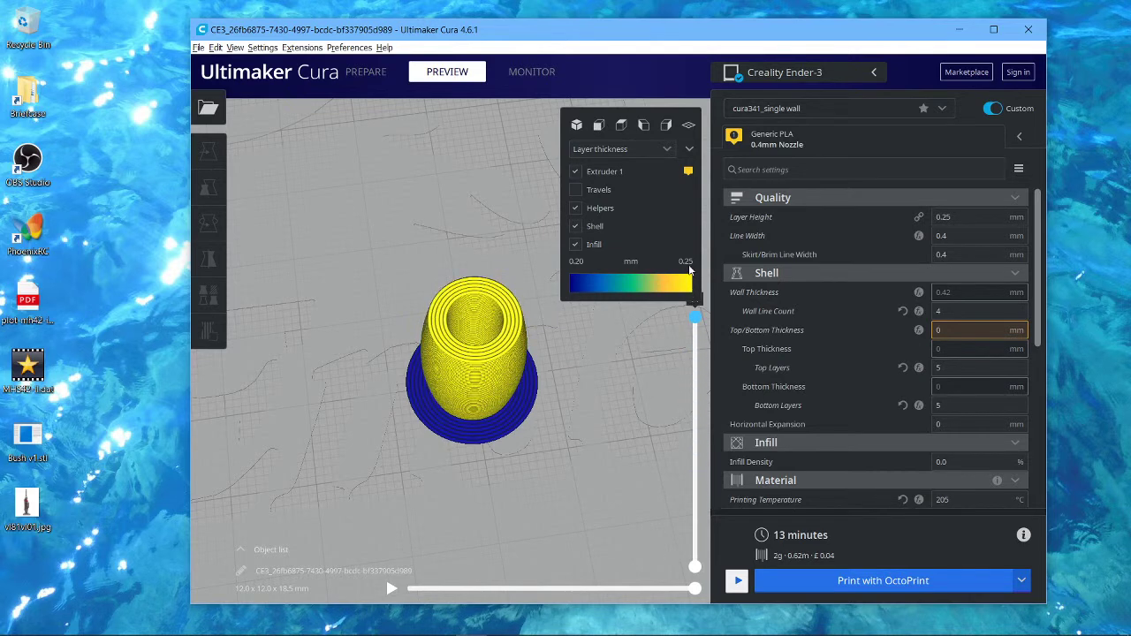
Set the wall line count to 5 and re-slice the barrel.
mouse_move(939, 310)
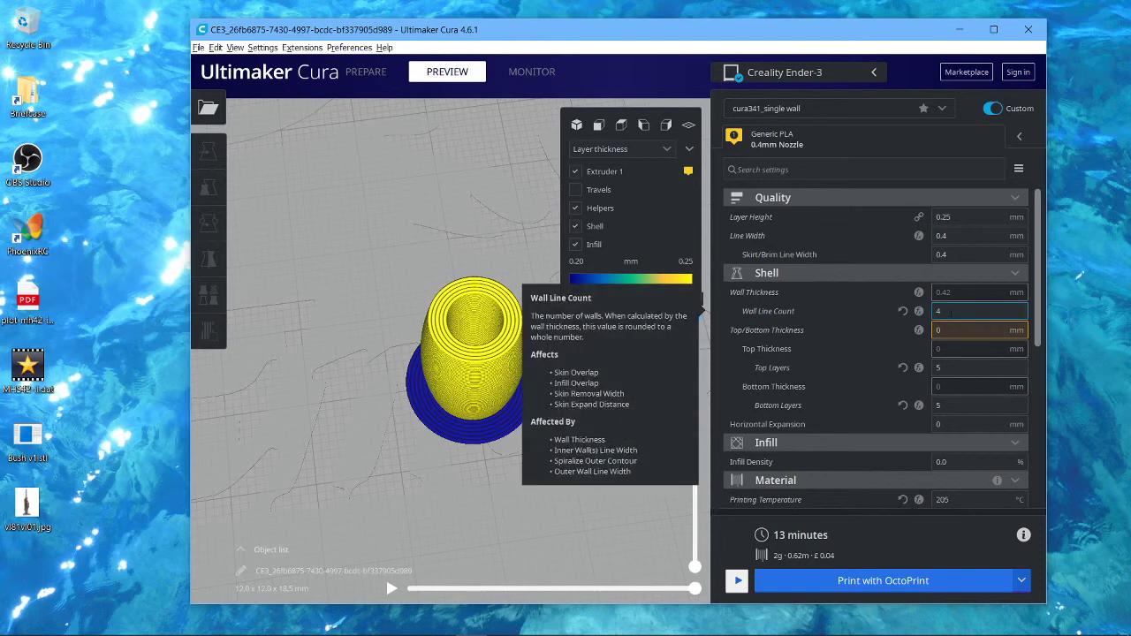
key(BackSpace)
text(5)
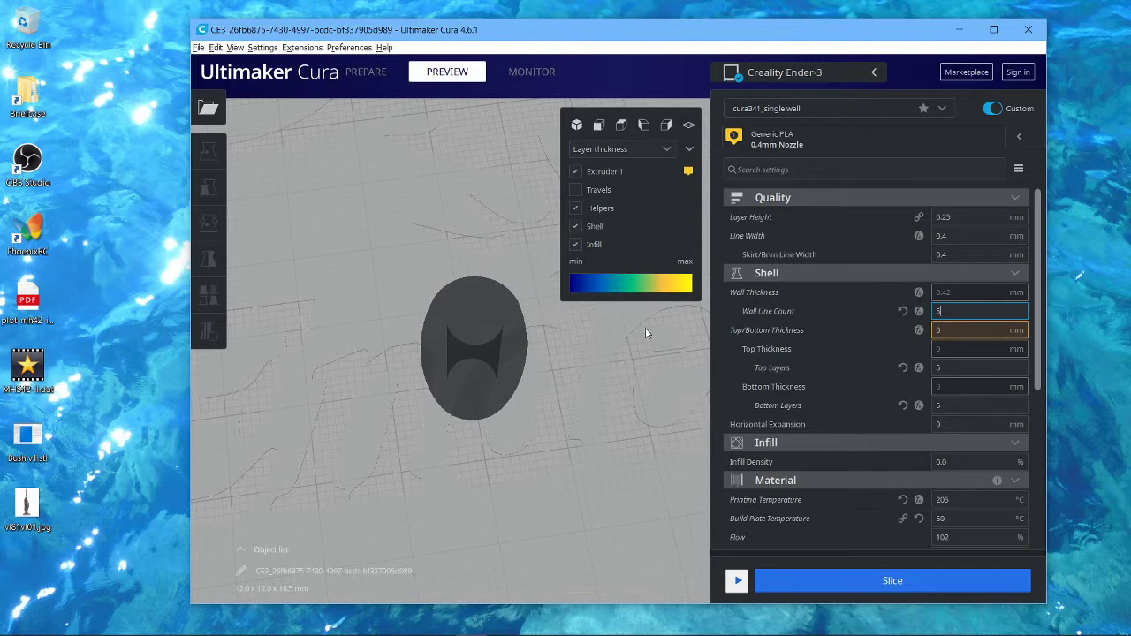
click(820, 575)
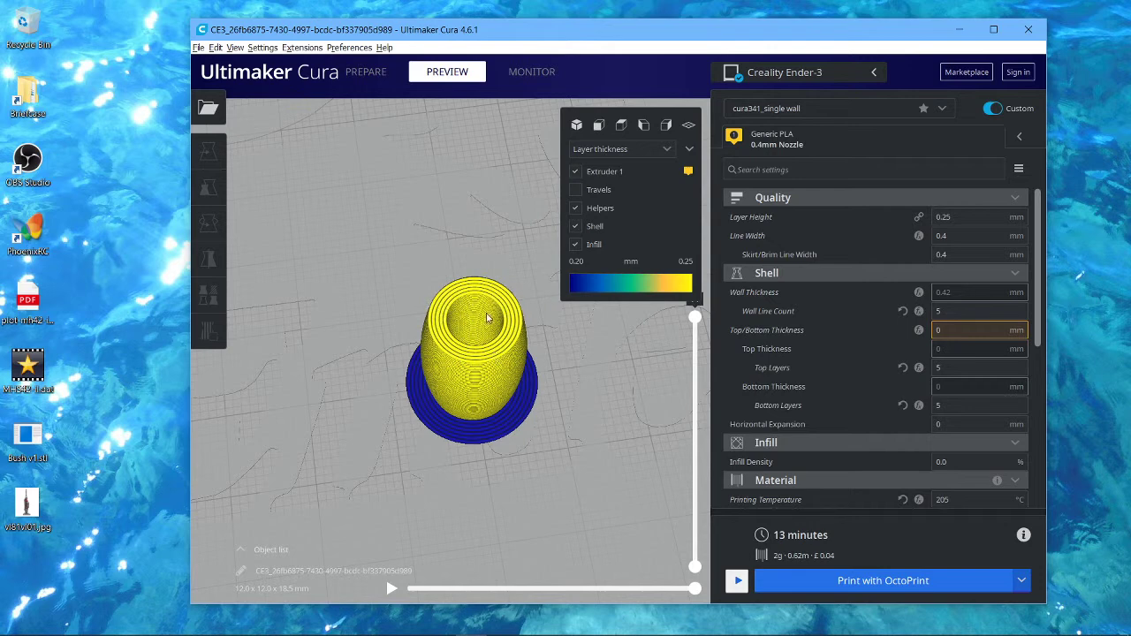
Set the wall line count to 6, re-slice the barrel and inspect its lower layers in the layer preview.
drag(696, 318, 660, 283)
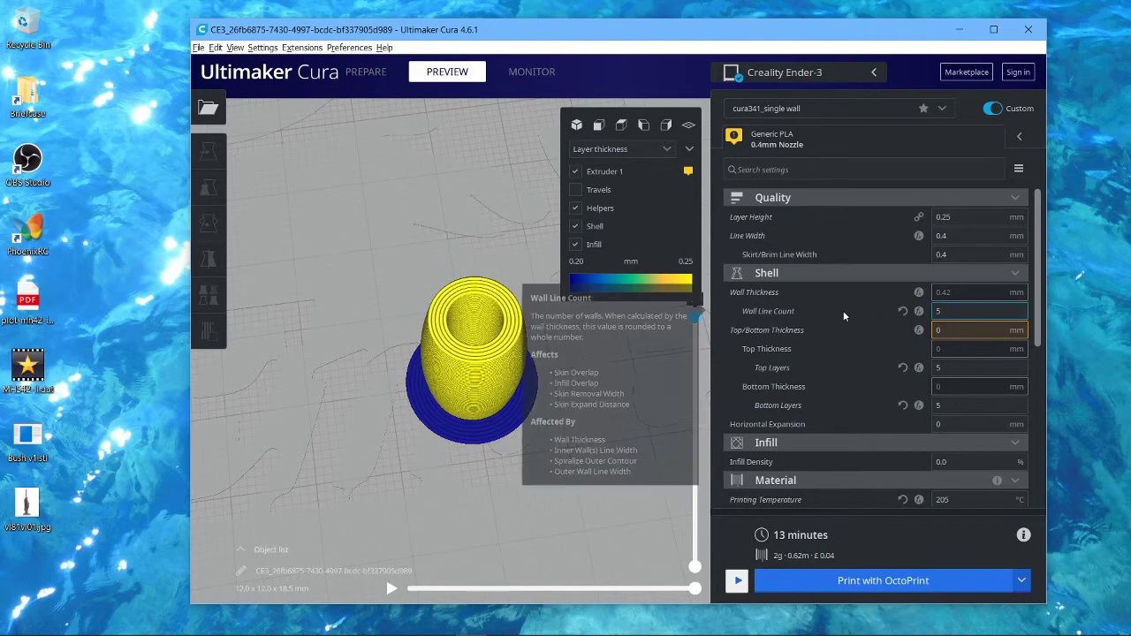
drag(948, 311, 877, 313)
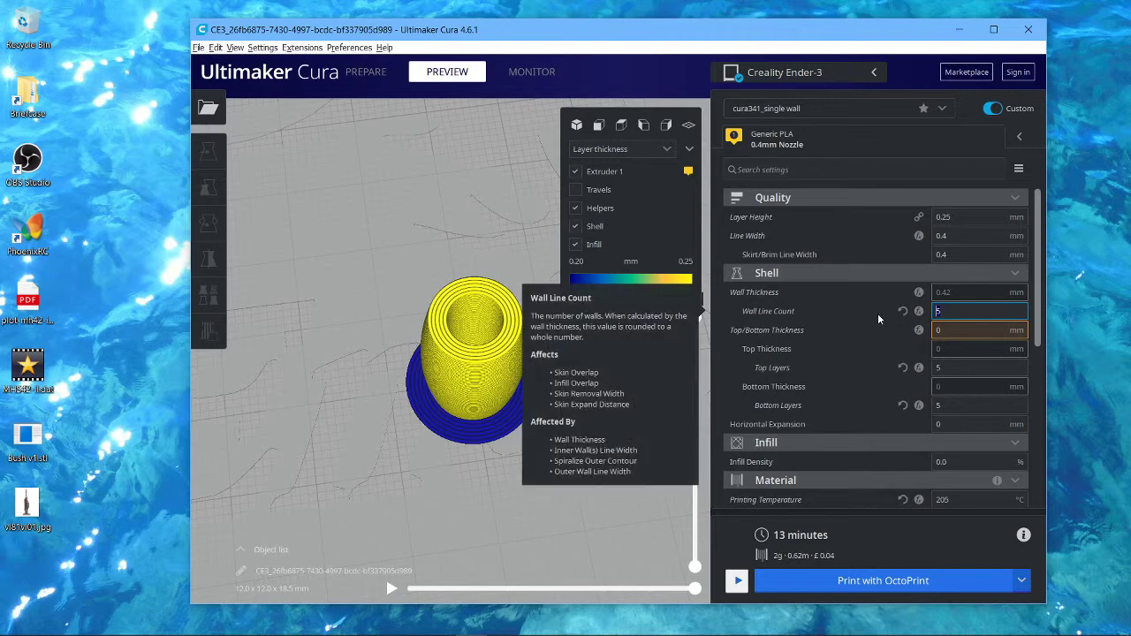
text(6)
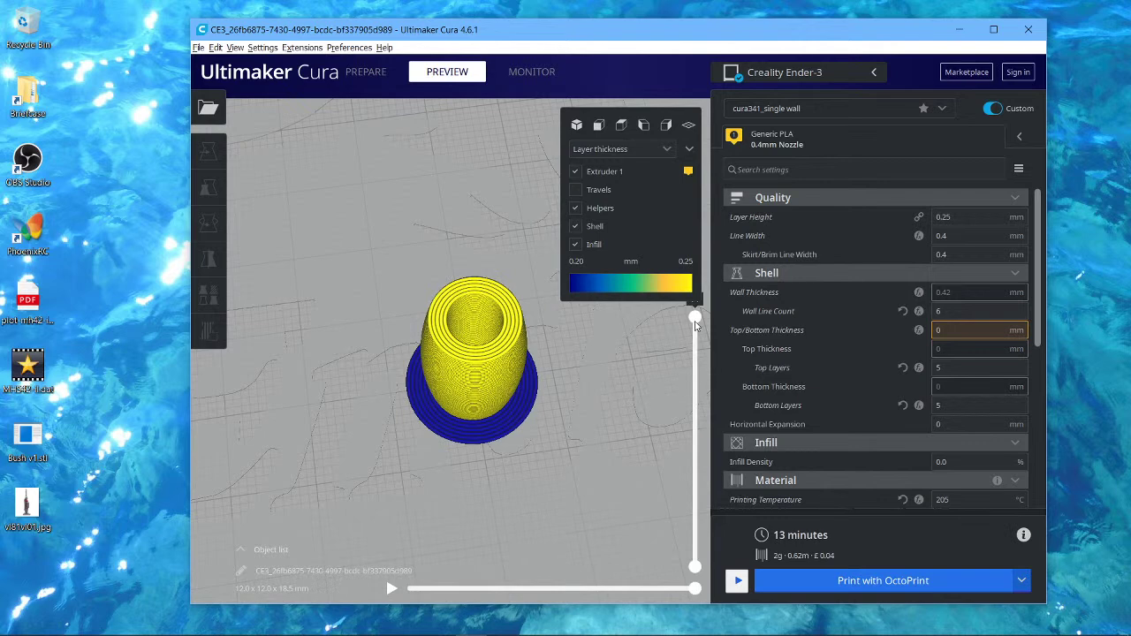
drag(699, 342, 673, 493)
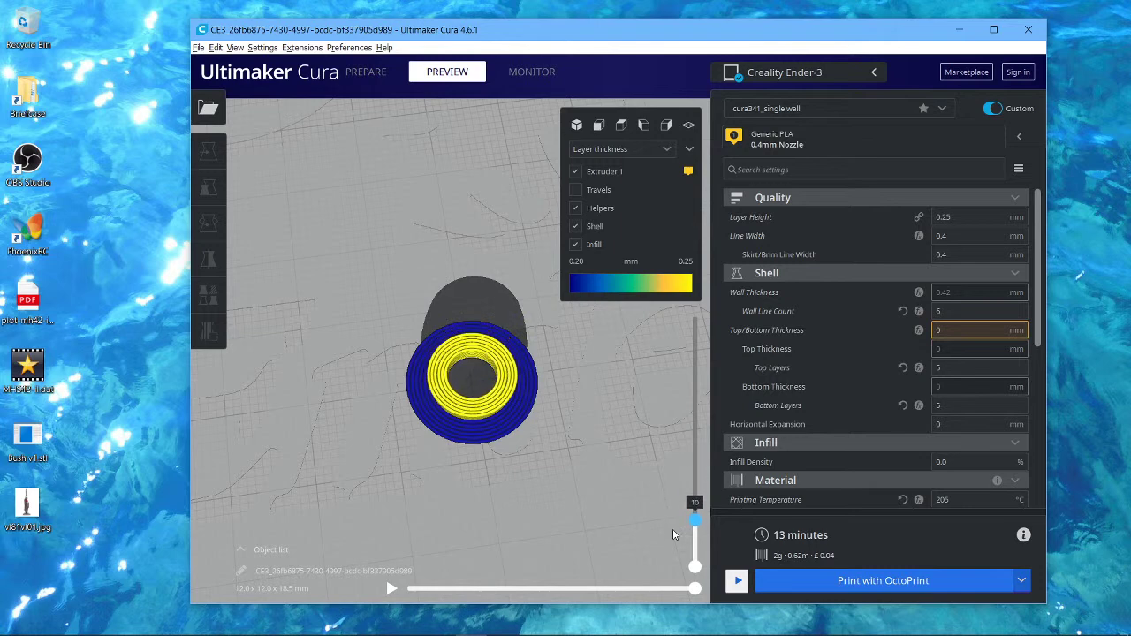
drag(673, 555, 643, 260)
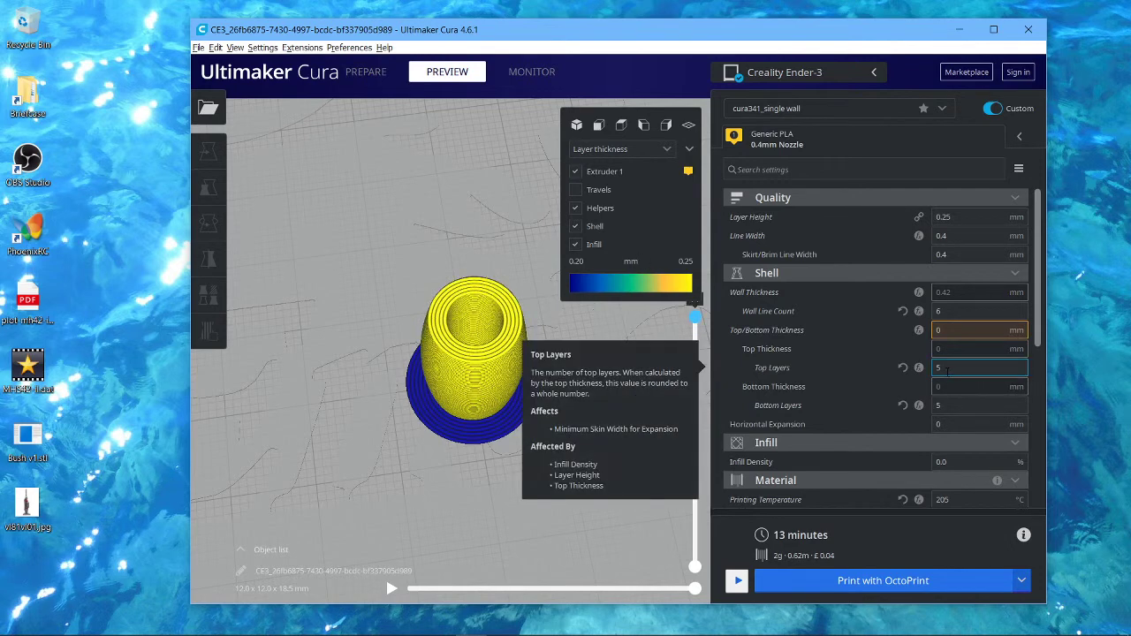
Set both the bottom layers and the top layers to 15 and re-slice the barrel.
click(942, 405)
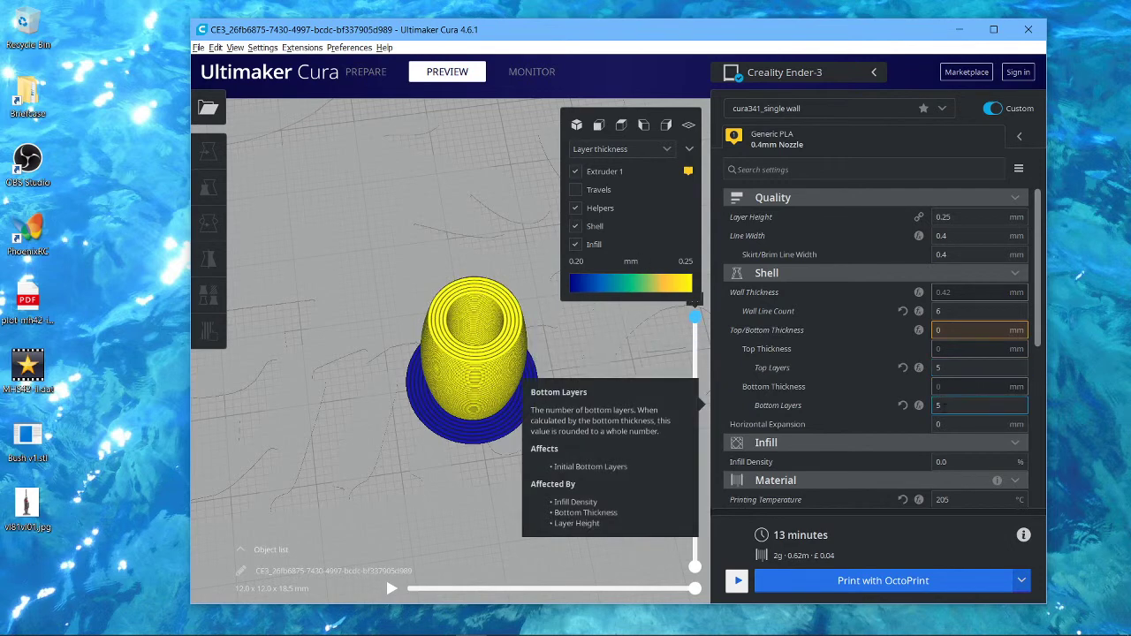
drag(966, 406, 886, 407)
text(15)
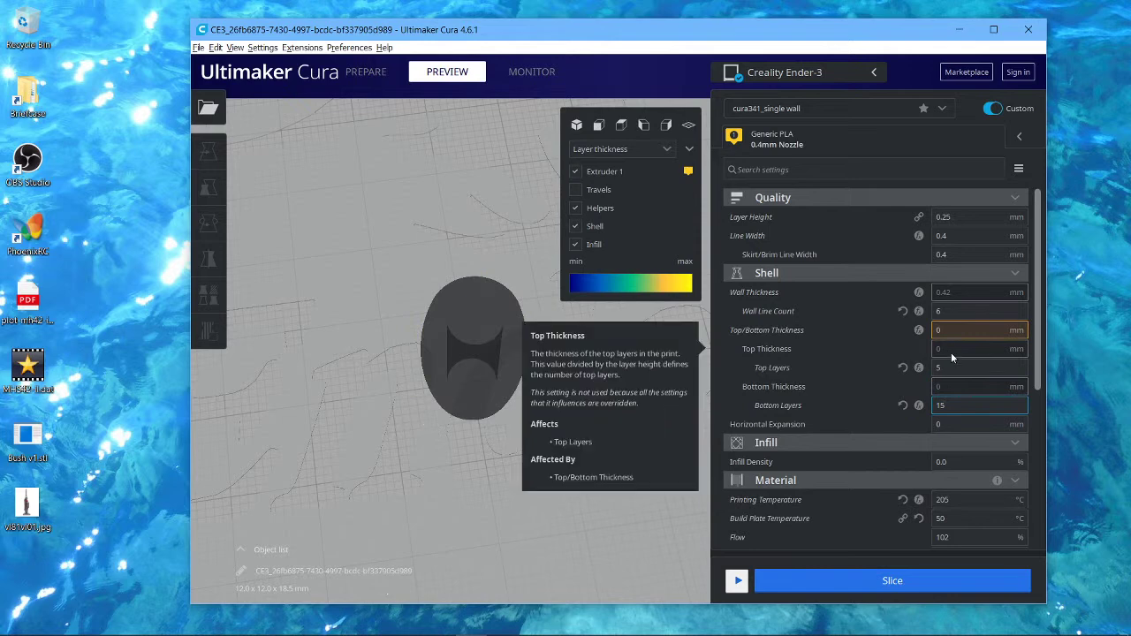
click(951, 368)
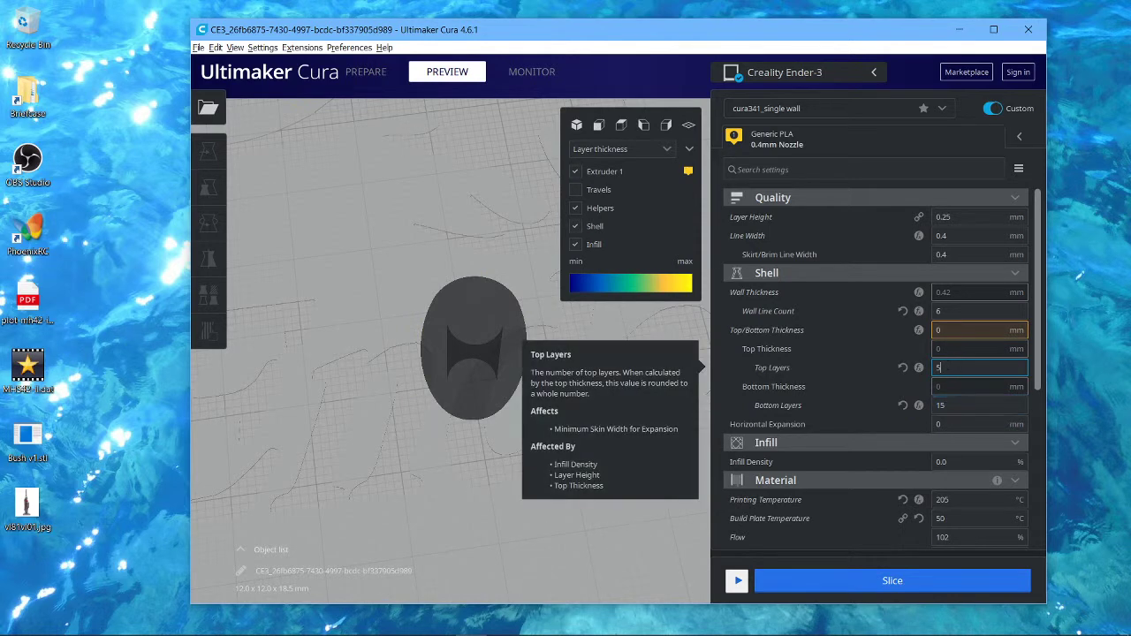
key(BackSpace)
text(15)
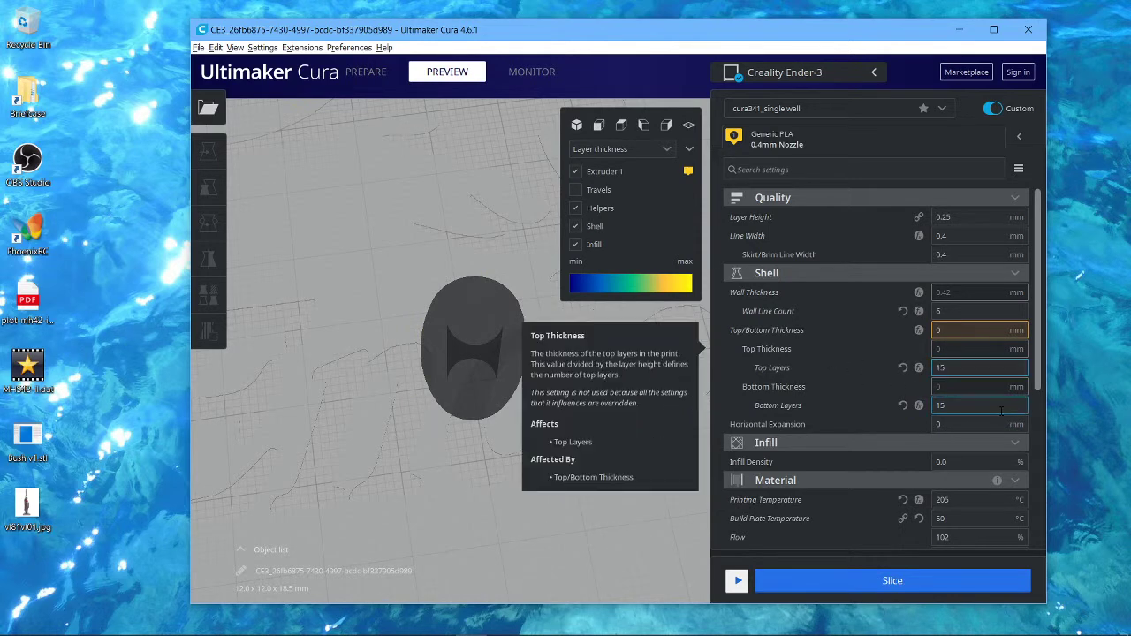
click(854, 579)
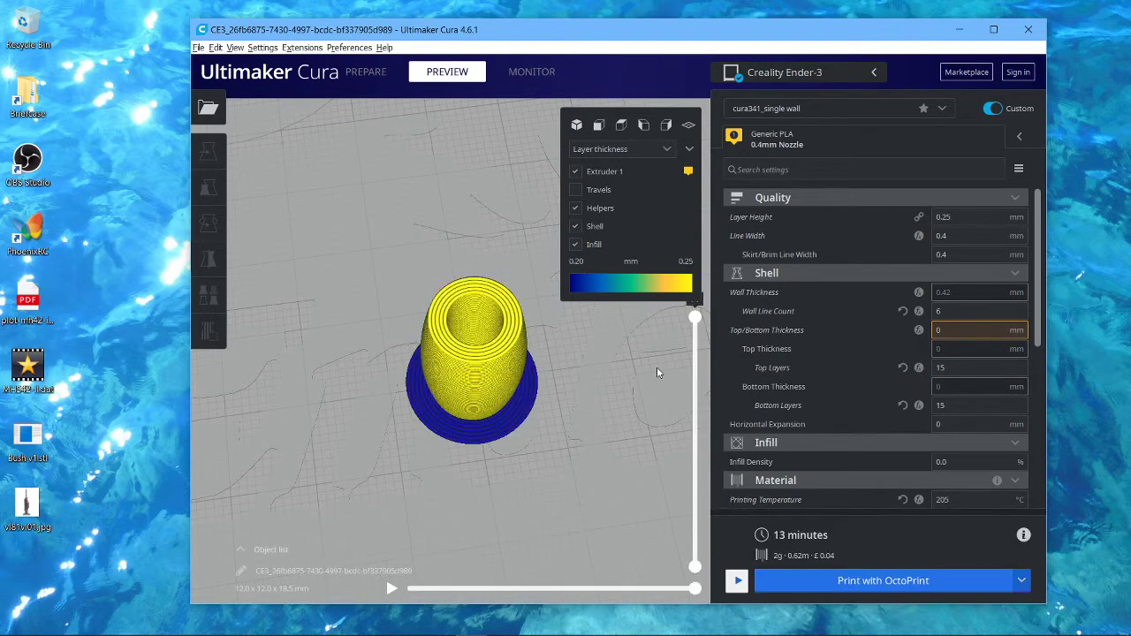
mouse_move(695, 319)
mouse_down()
mouse_move(703, 432)
mouse_move(691, 451)
mouse_move(680, 548)
mouse_move(685, 317)
mouse_up()
Set the infill density to 10% with the Lines infill pattern and slice the barrel again.
drag(1040, 325, 1040, 364)
click(972, 387)
text(10)
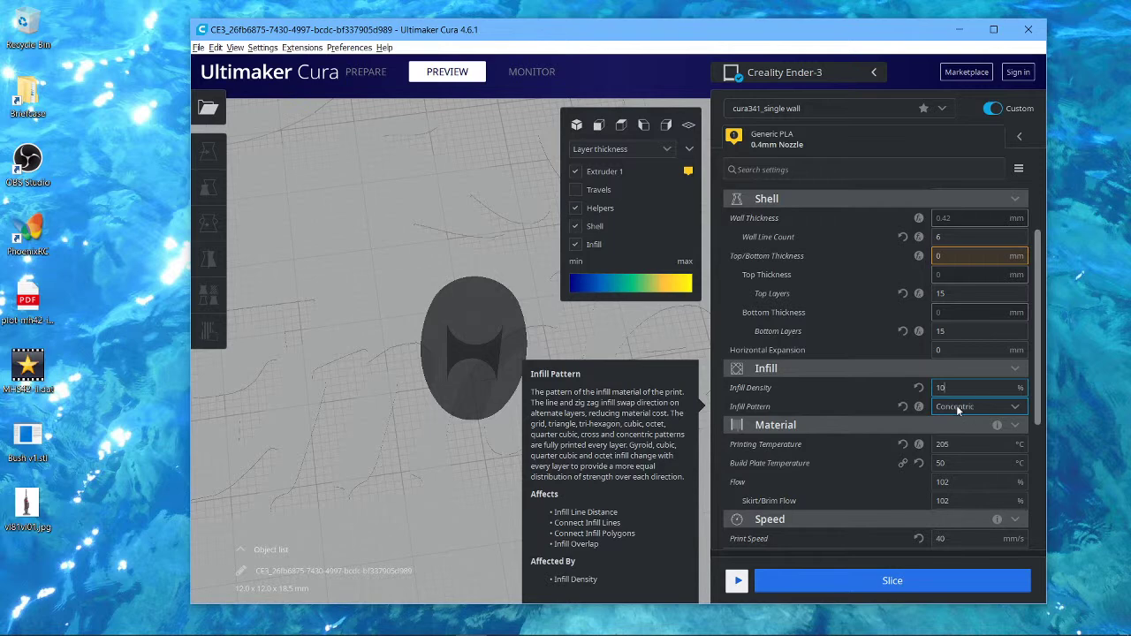
click(1018, 406)
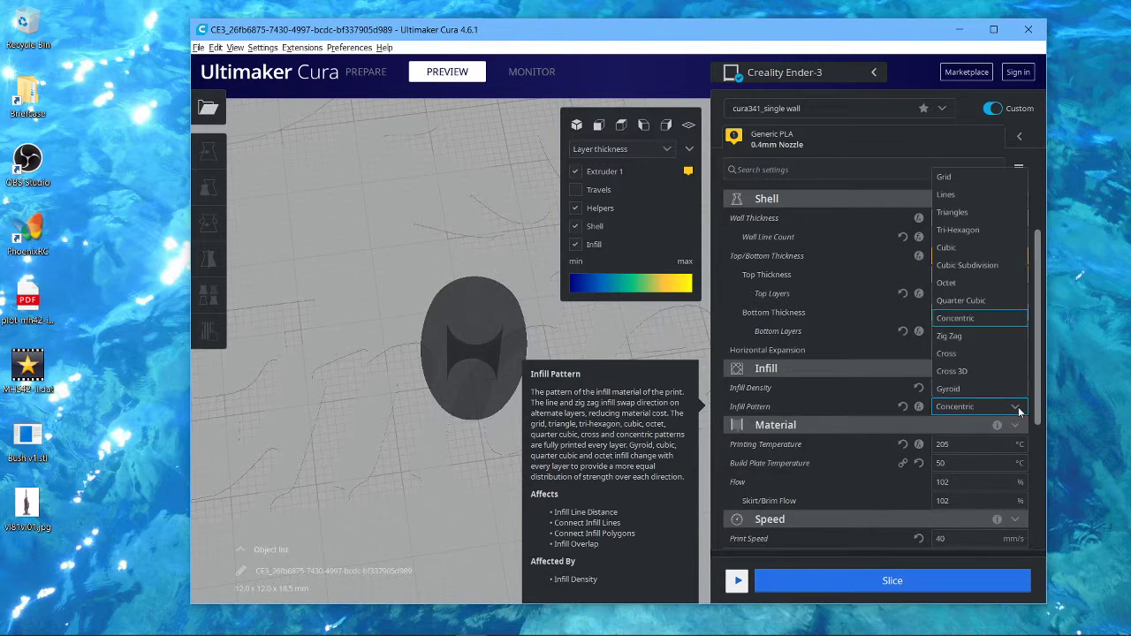
click(967, 202)
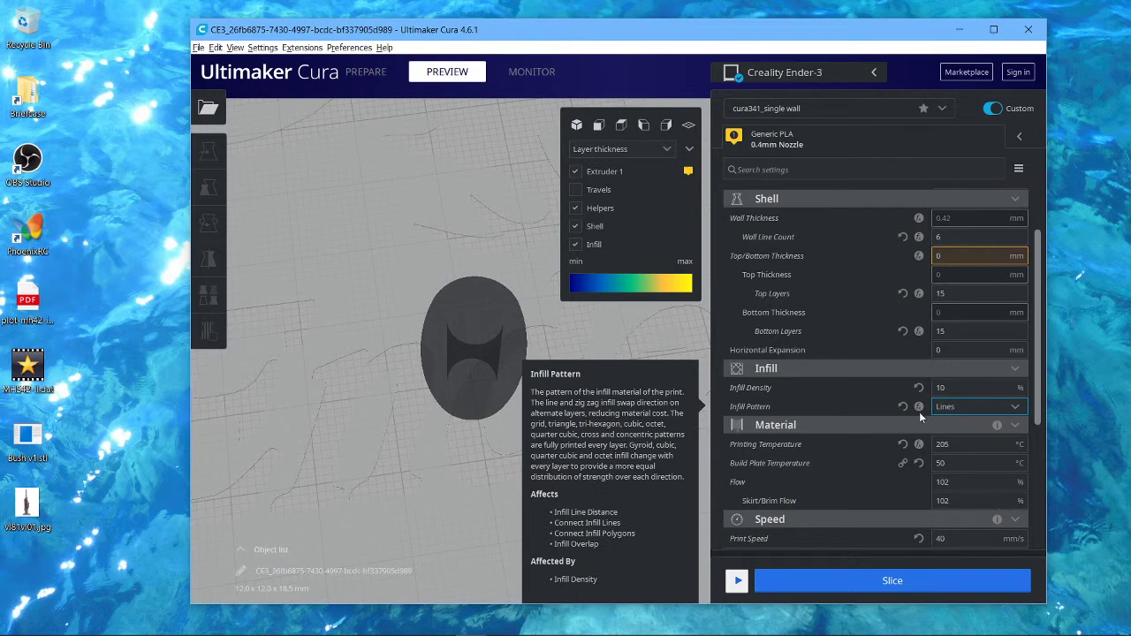
click(831, 579)
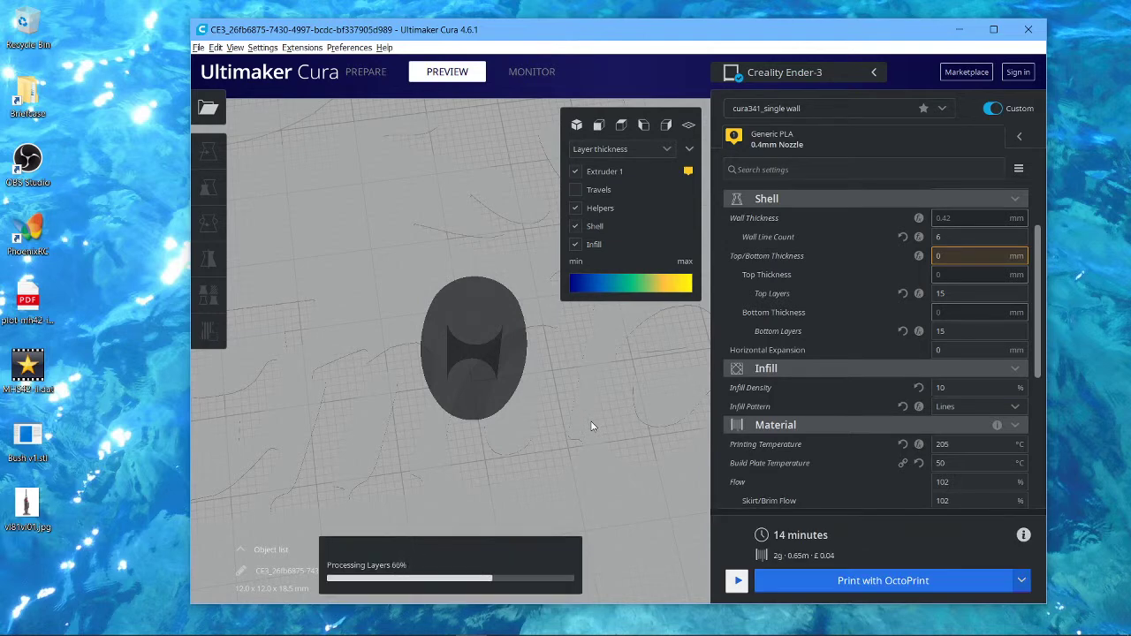
Examine the infill between the barrel's walls up close, stepping through the preview around layers 18 to 22.
drag(697, 323, 670, 482)
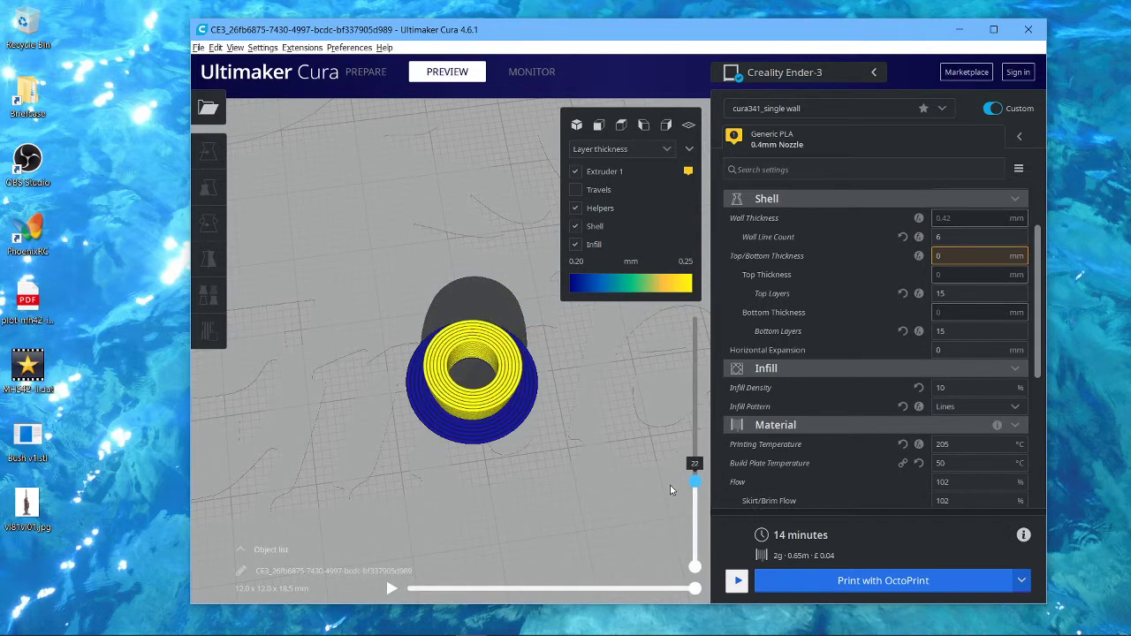
scroll(592, 448, up, 1)
scroll(592, 448, up, 5)
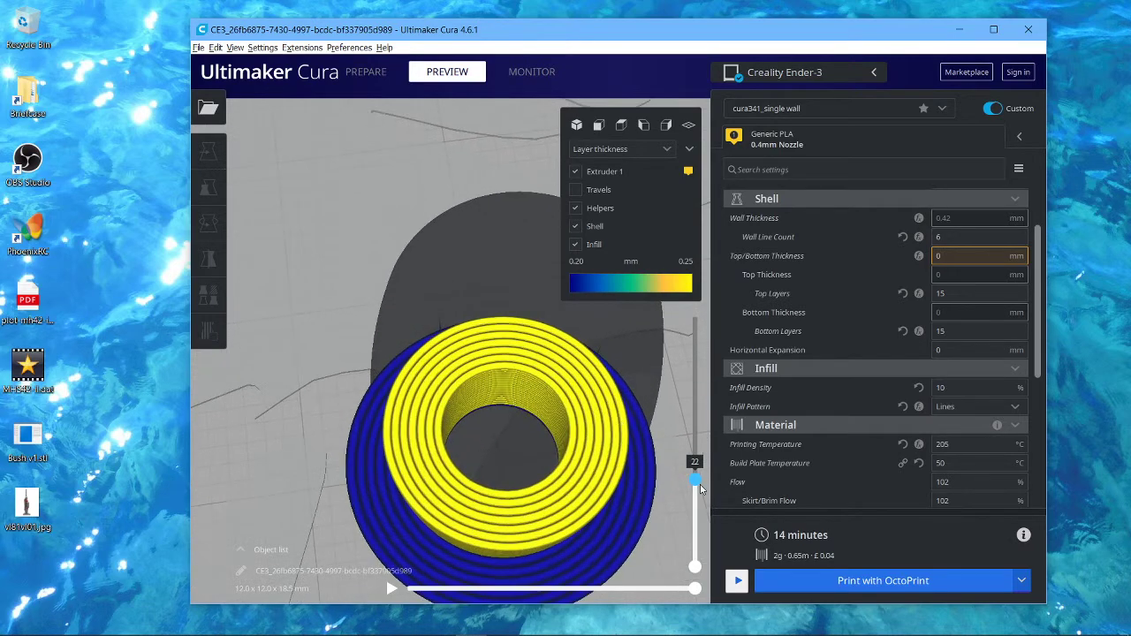
drag(696, 480, 693, 508)
key(Up)
key(Up)
key(Up)
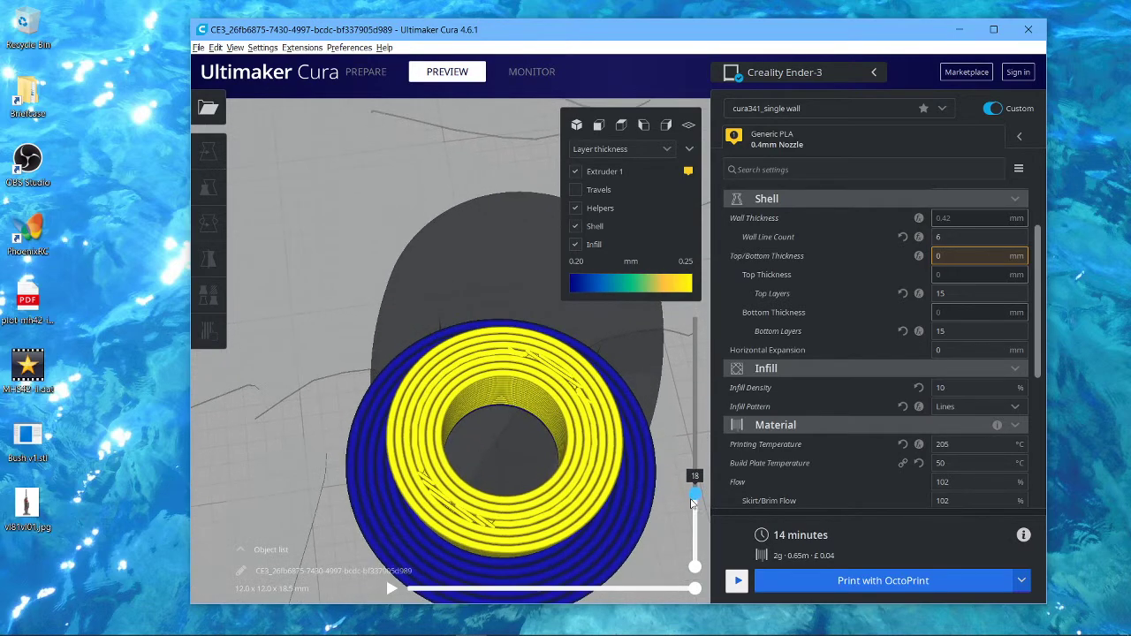
key(Up)
key(Up)
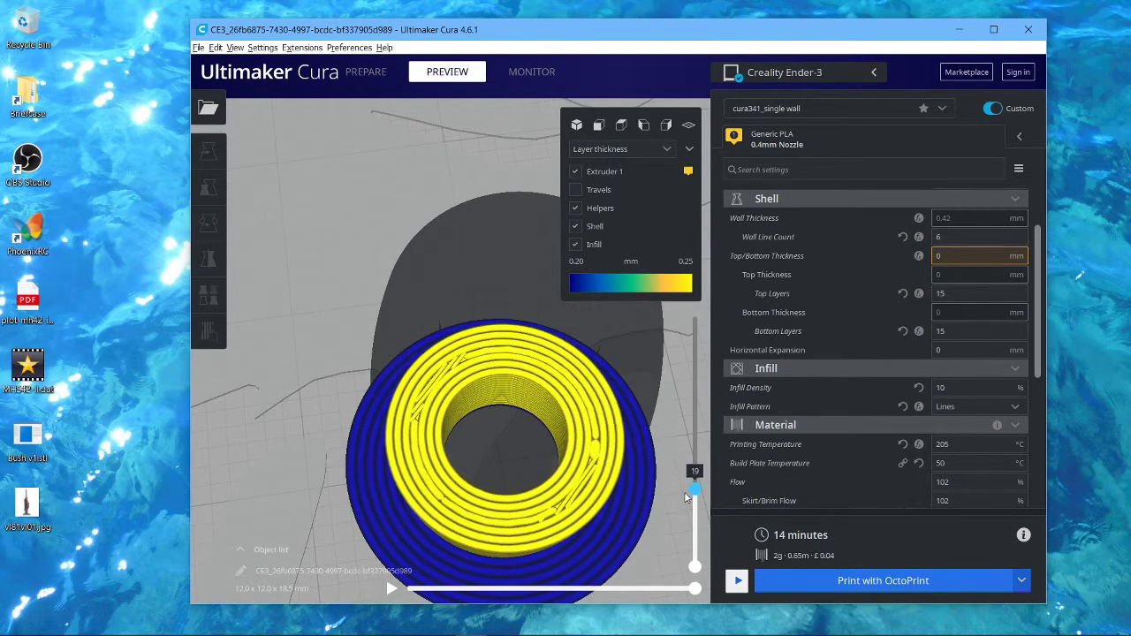
Try the Concentric infill pattern, re-slice the barrel and inspect the infill up to layer 21.
click(975, 414)
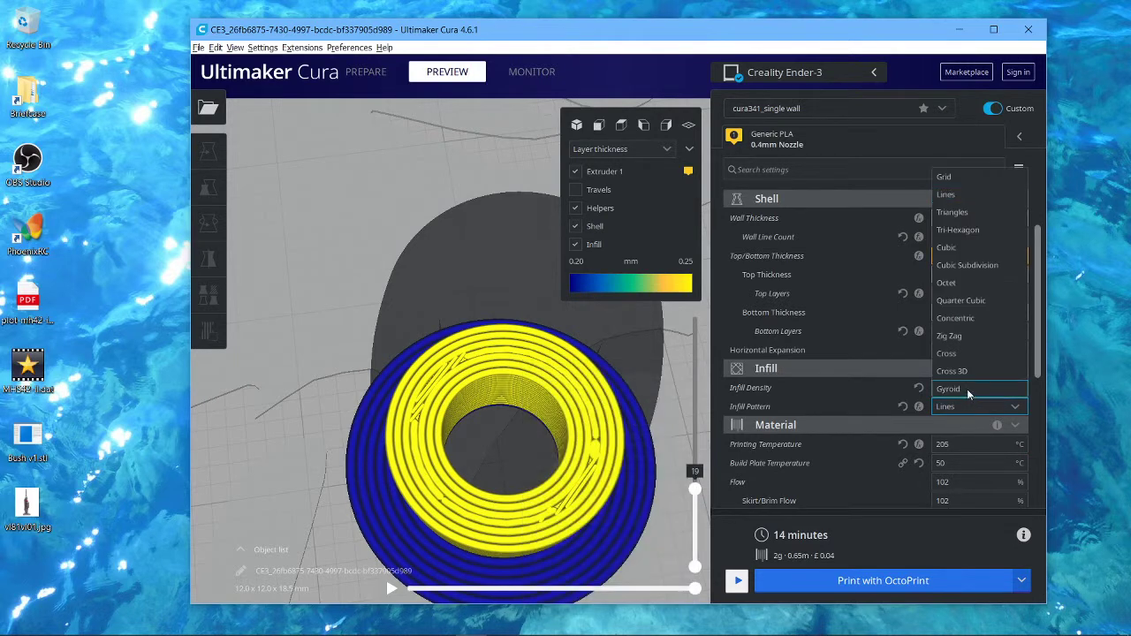
click(970, 320)
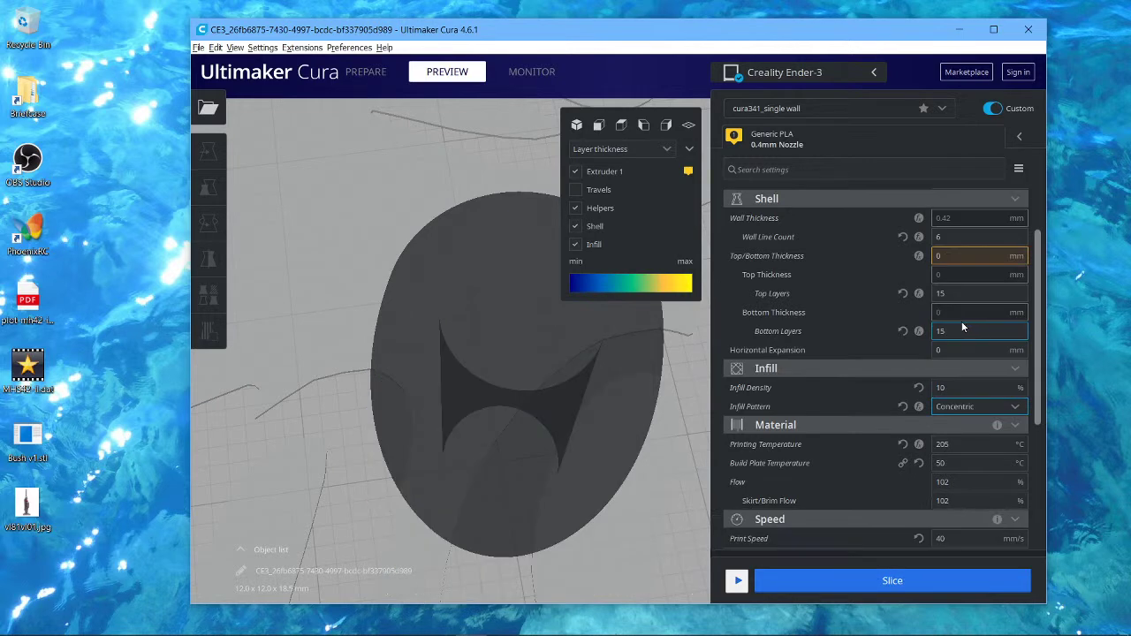
click(859, 579)
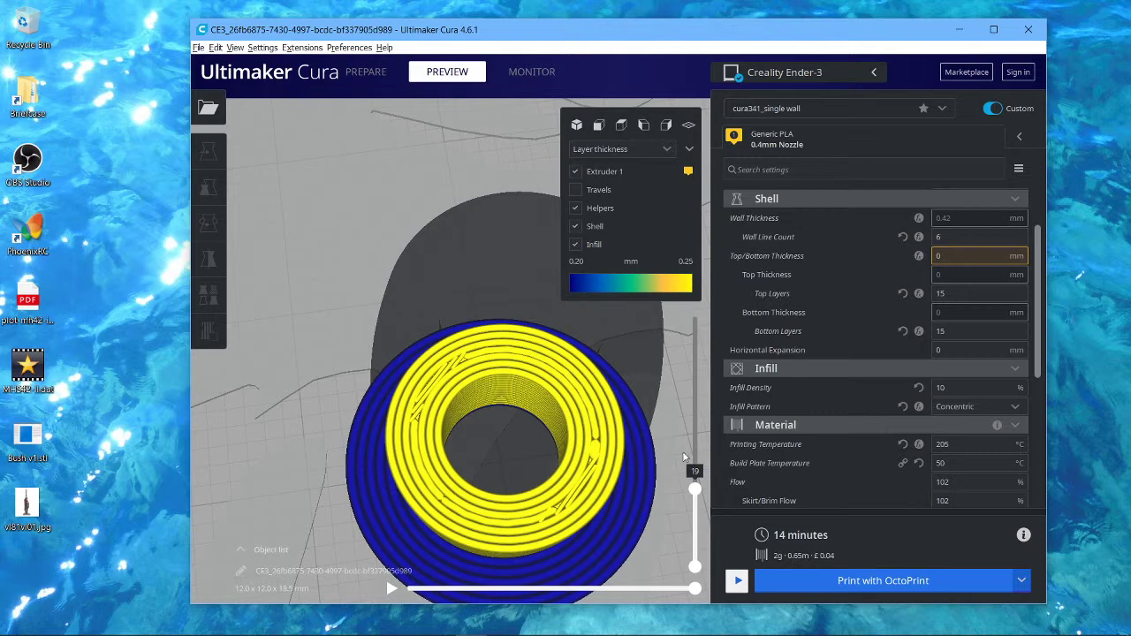
drag(697, 500, 698, 495)
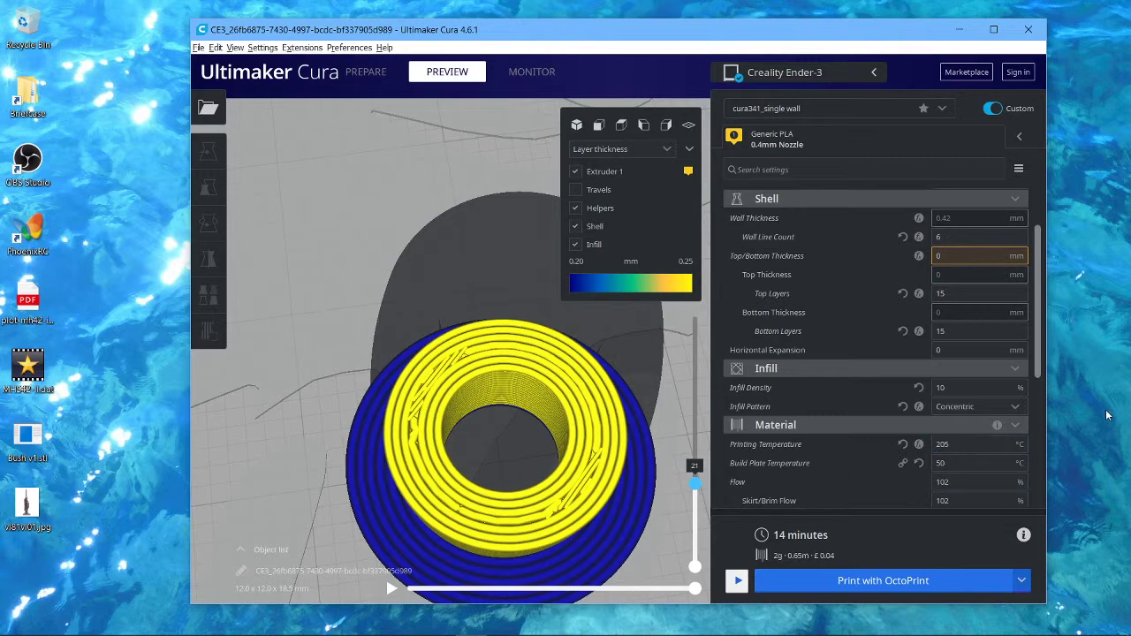
Try the Gyroid infill pattern and re-slice the barrel to compare its infill in the layer preview.
click(1018, 408)
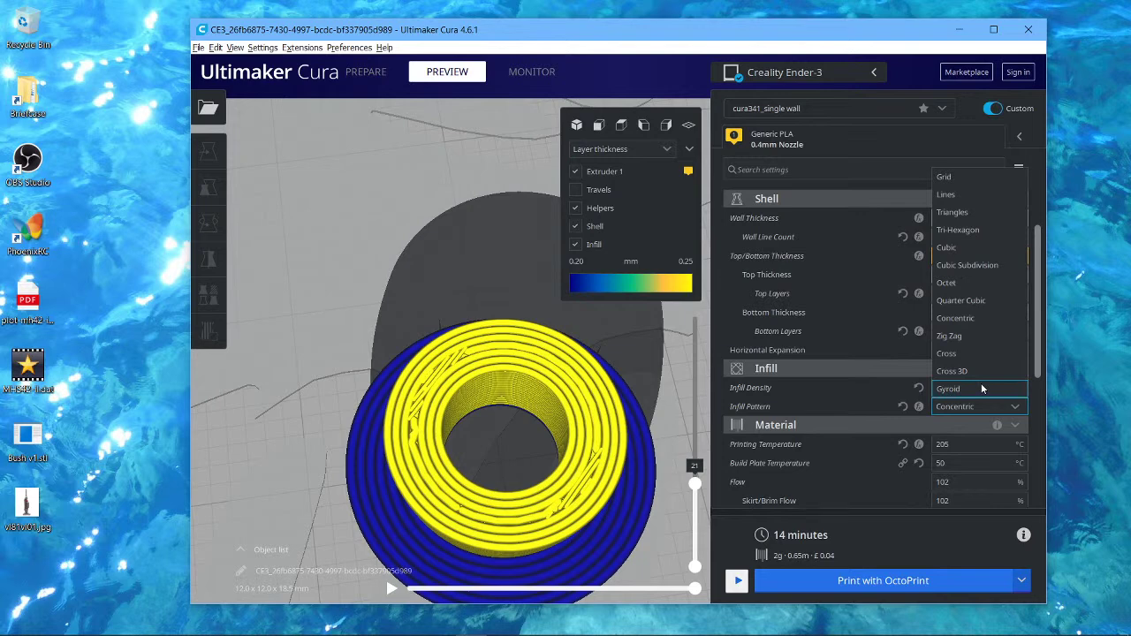
click(982, 389)
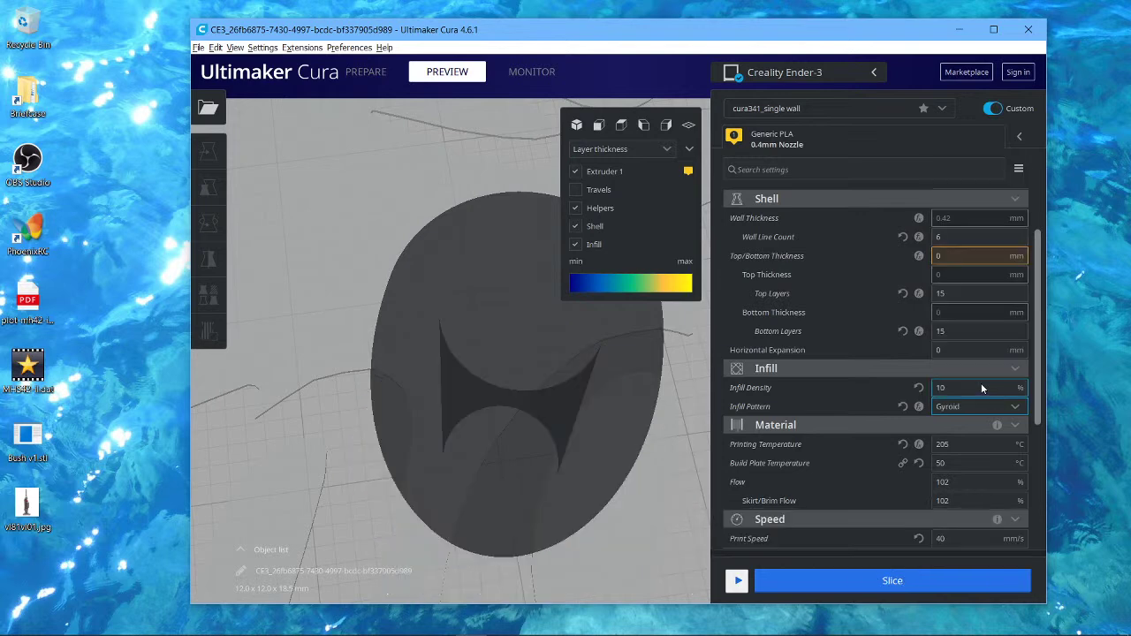
click(889, 584)
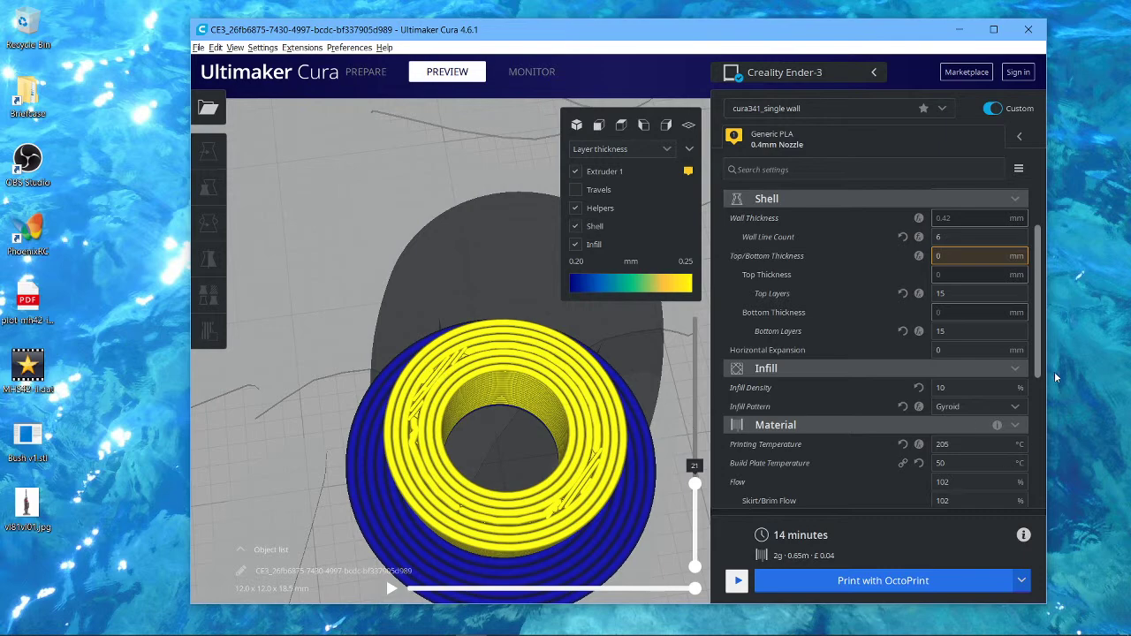
Try the Cross 3D infill pattern and re-slice the barrel to check its infill in the layer preview.
click(1015, 408)
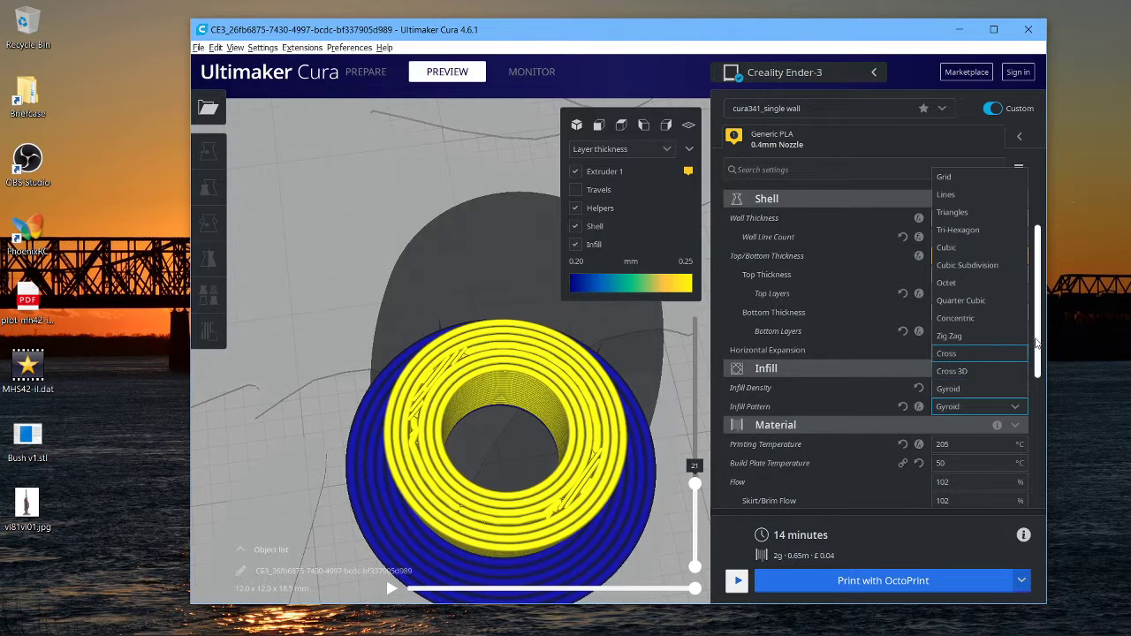
click(1038, 340)
scroll(1023, 331, up, 1)
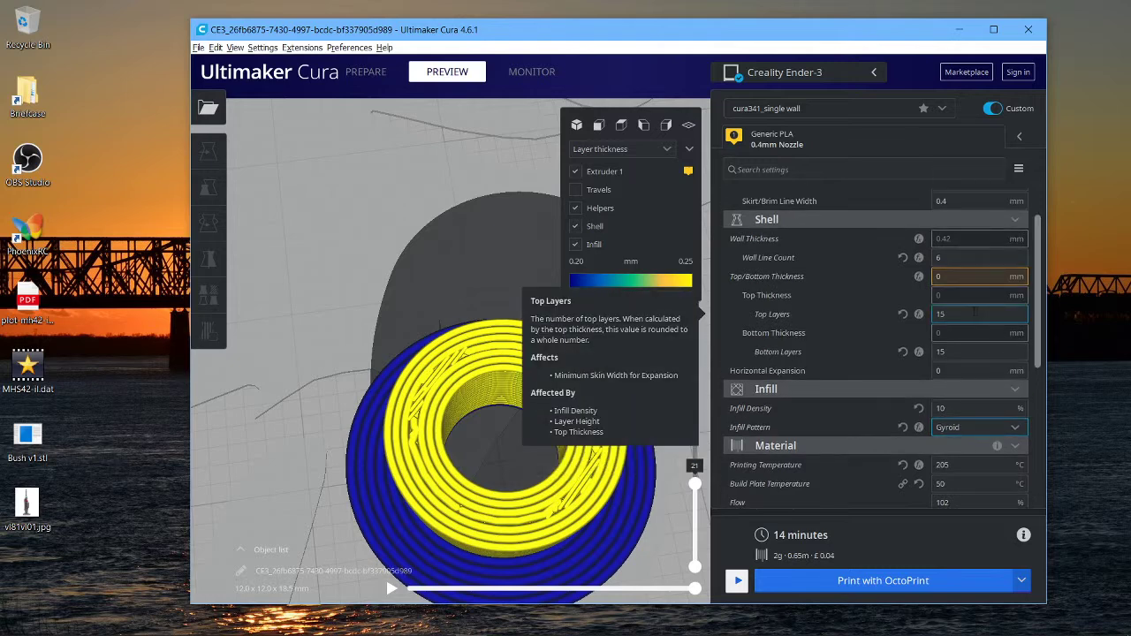
click(973, 431)
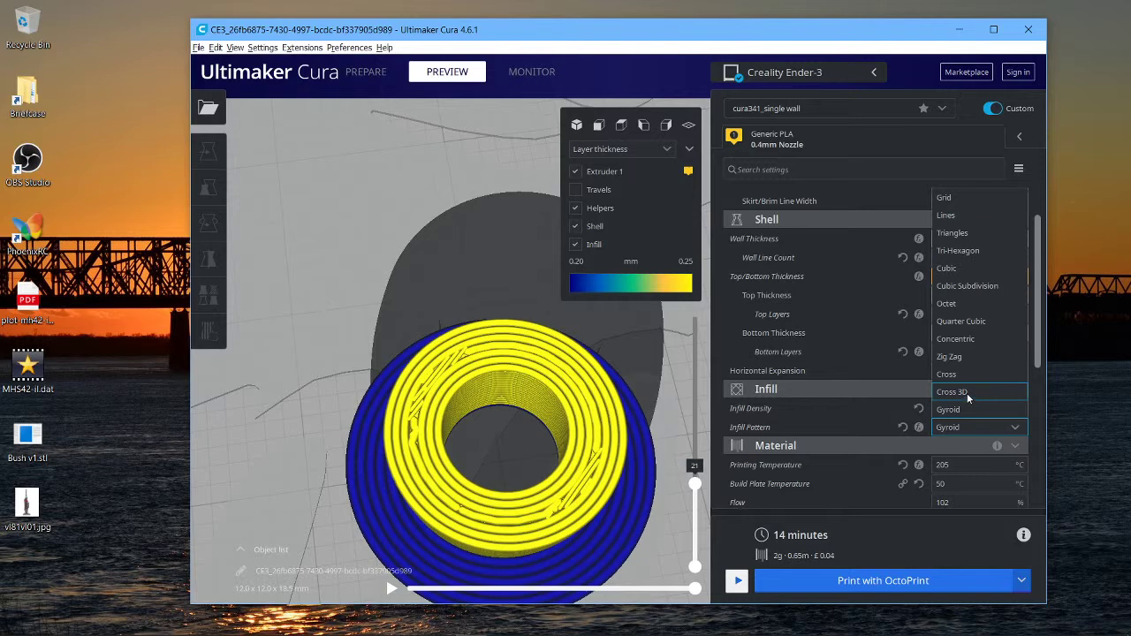
click(967, 393)
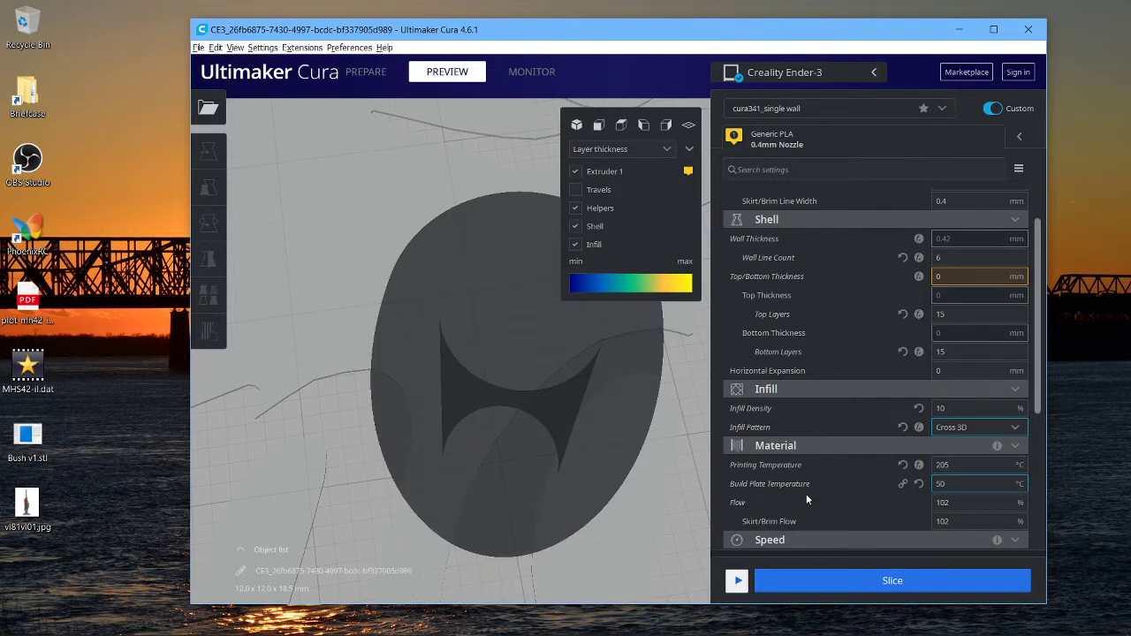
click(840, 578)
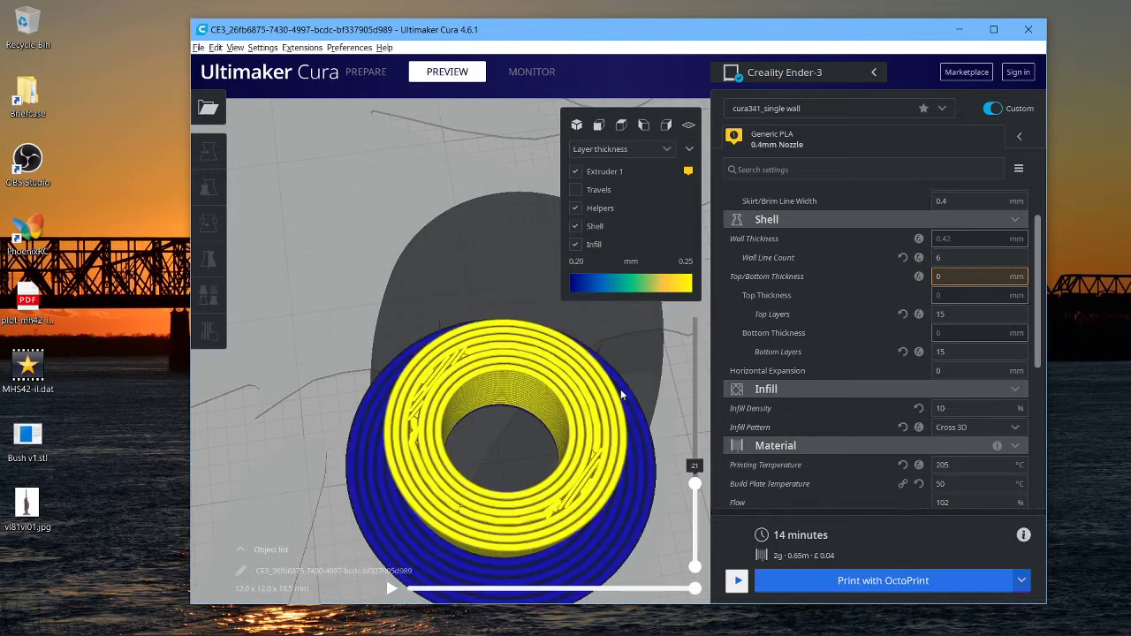
Set the infill pattern back to Lines and slice the barrel again.
click(996, 426)
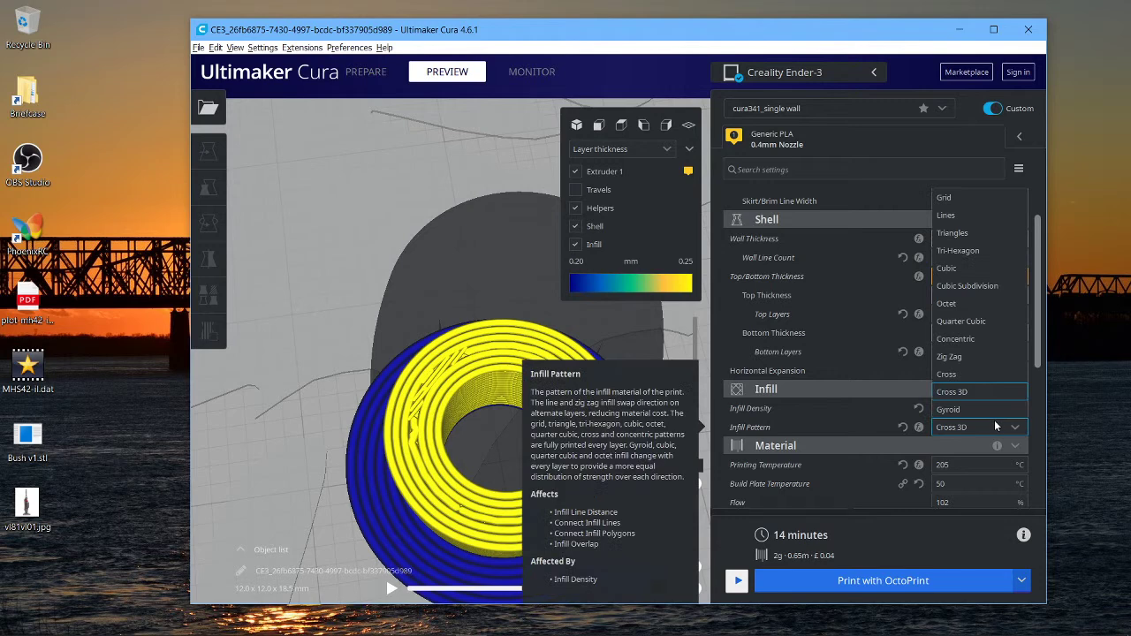
click(971, 217)
click(801, 584)
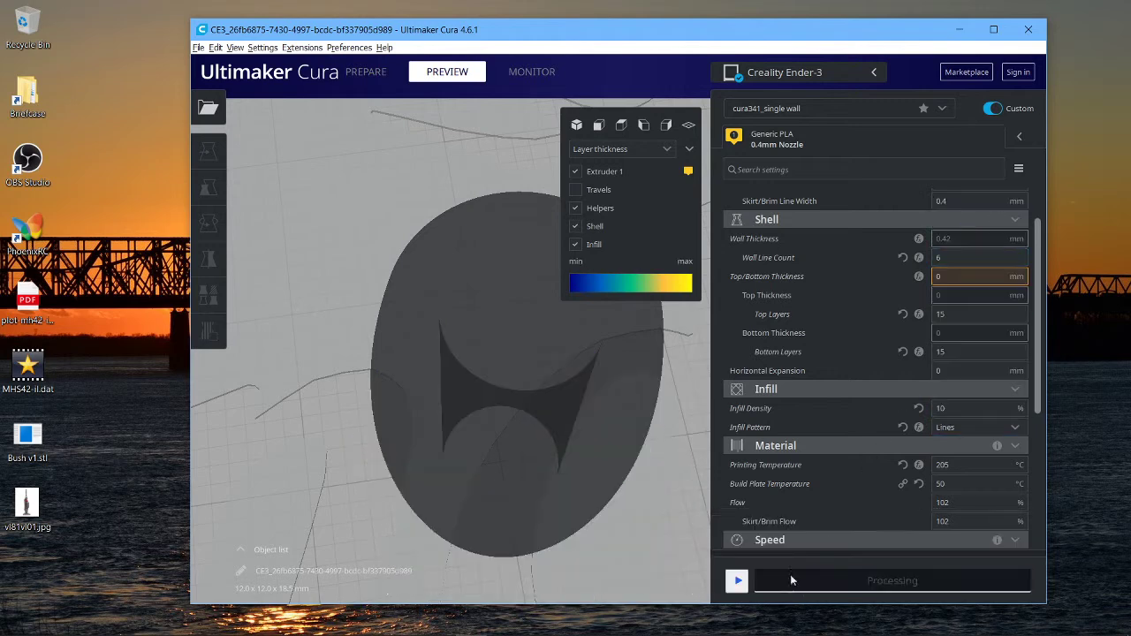